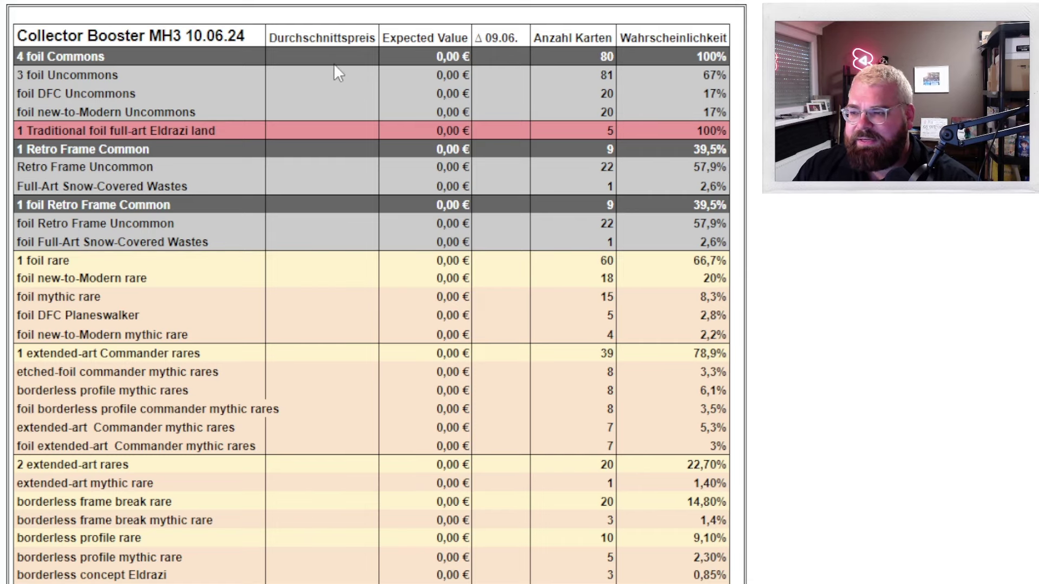
- Enter average prices 0,00, 0,13, 0,39, 0,00, 0,00 € and Δ 09.06. values 0,00, 0,25, 0,20, -0,12, 0,00 € for 4 foil Commons through Eldrazi land
{"action": "scroll", "coordinate": [327, 137], "scroll_direction": "down", "scroll_amount": 8}
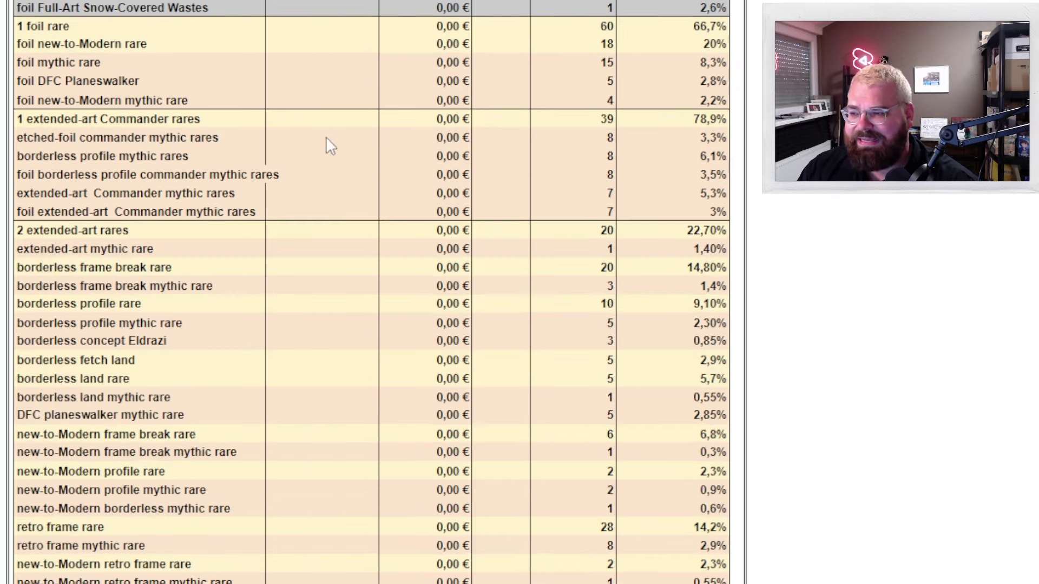
{"action": "scroll", "coordinate": [327, 155], "scroll_direction": "down", "scroll_amount": 4}
{"action": "scroll", "coordinate": [330, 168], "scroll_direction": "down", "scroll_amount": 4}
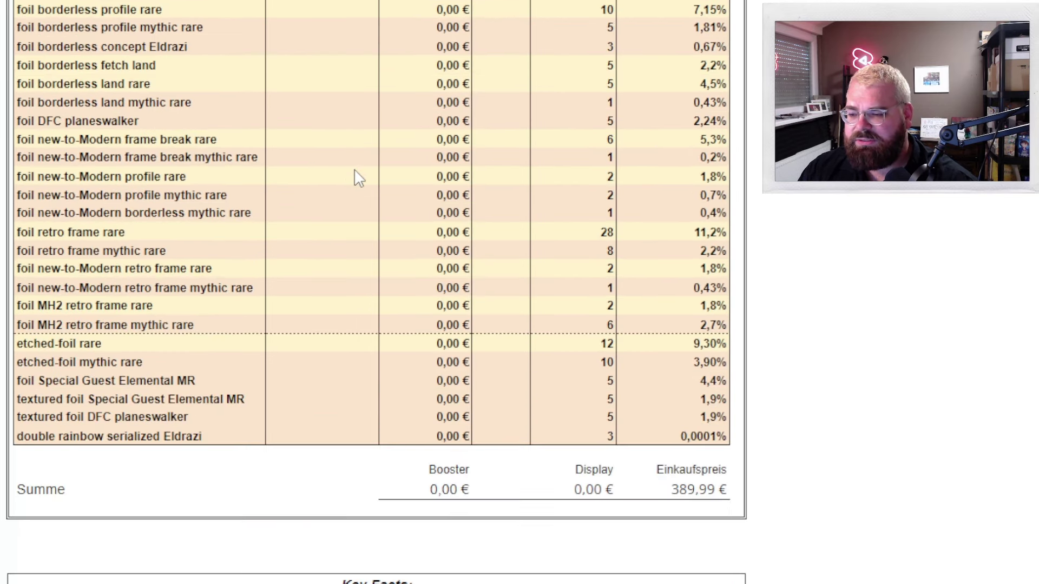
{"action": "key", "text": "Home"}
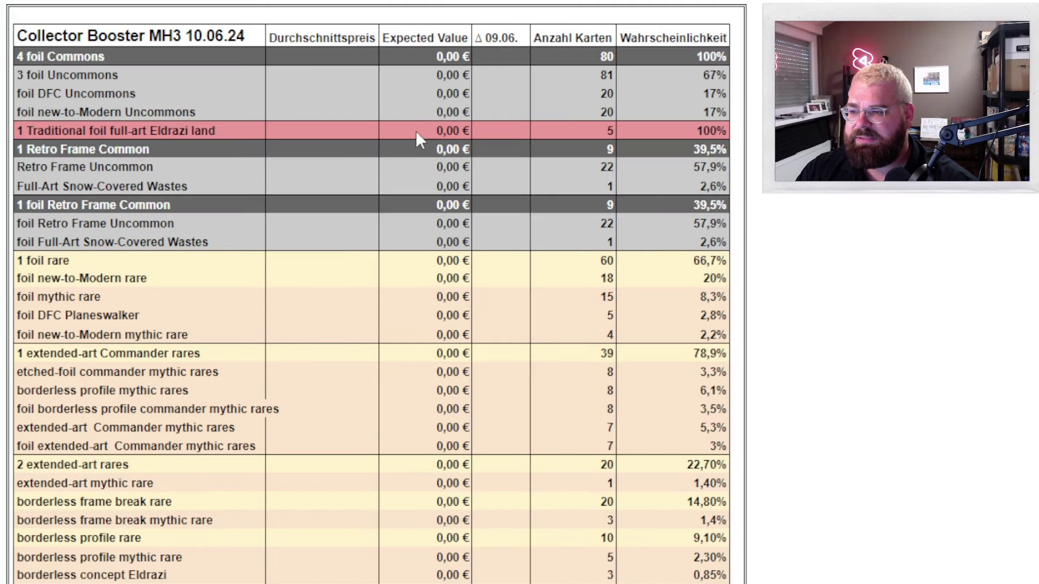
{"action": "left_click", "coordinate": [488, 53]}
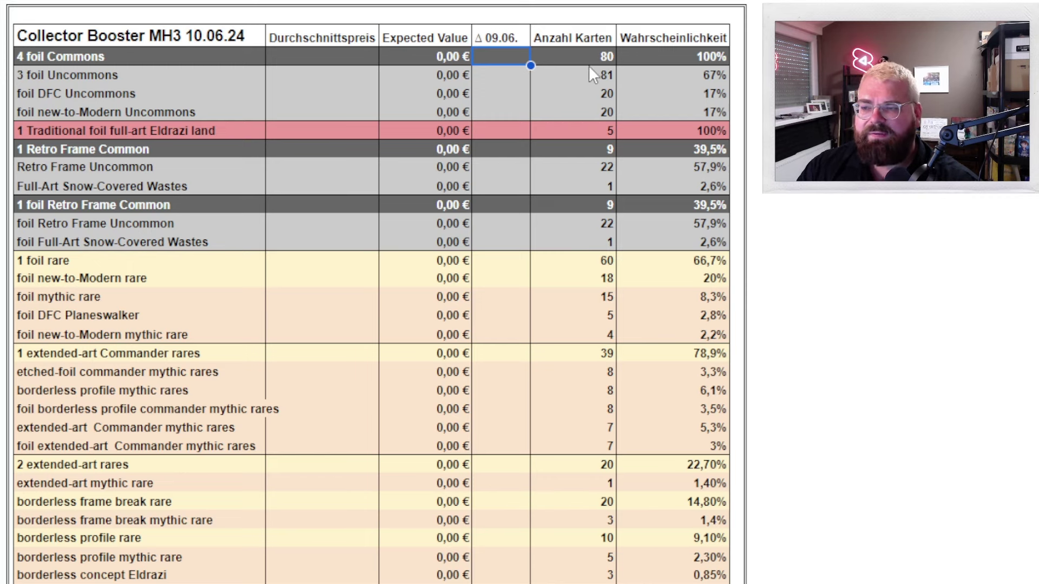
{"action": "type", "text": "0,00 € 0,13 € 0,39 € 0,00 € 0,00 €"}
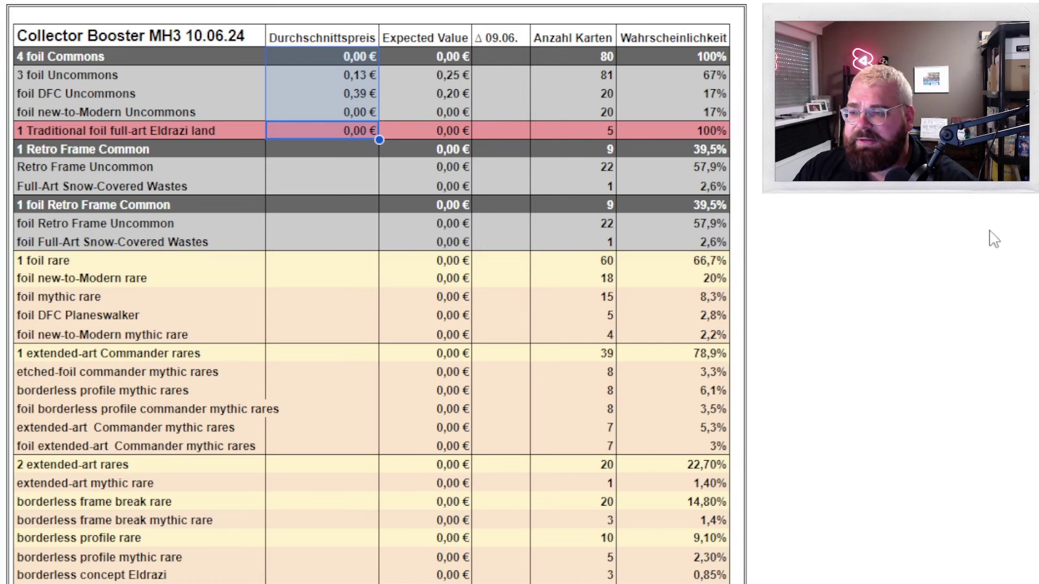
{"action": "left_click", "coordinate": [961, 205]}
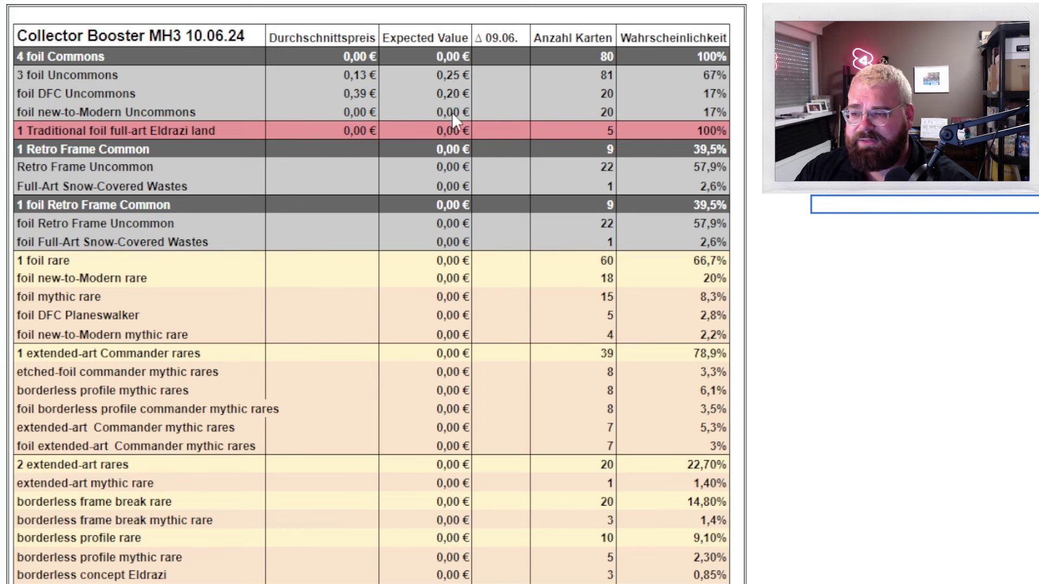
{"action": "left_click_drag", "start_coordinate": [453, 132], "coordinate": [470, 92]}
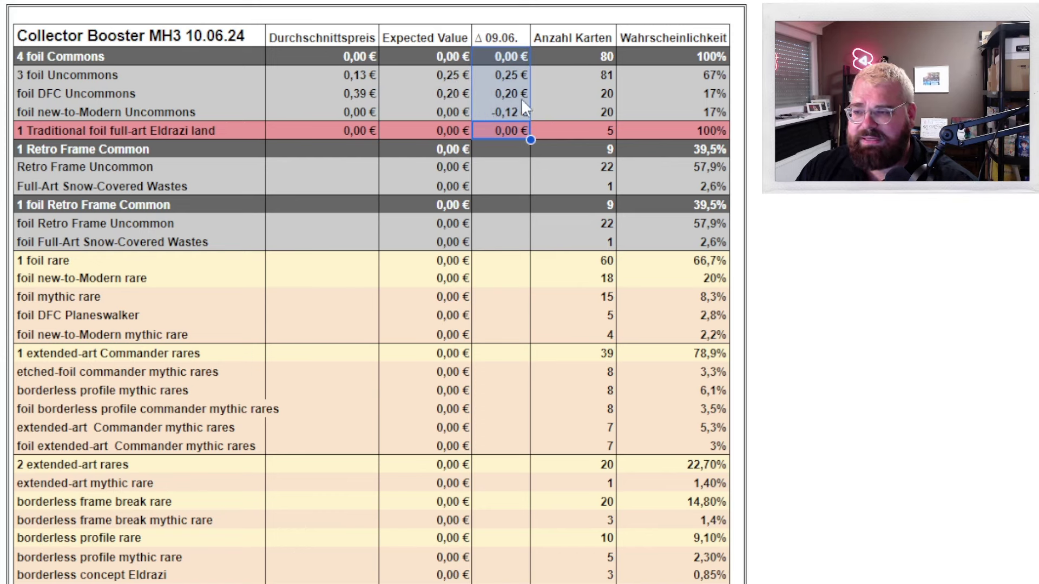
- Compare the expected values and Δ 09.06. values of the three foil uncommon rows and check the Summe row against the Einkaufspreis
{"action": "left_click", "coordinate": [518, 76]}
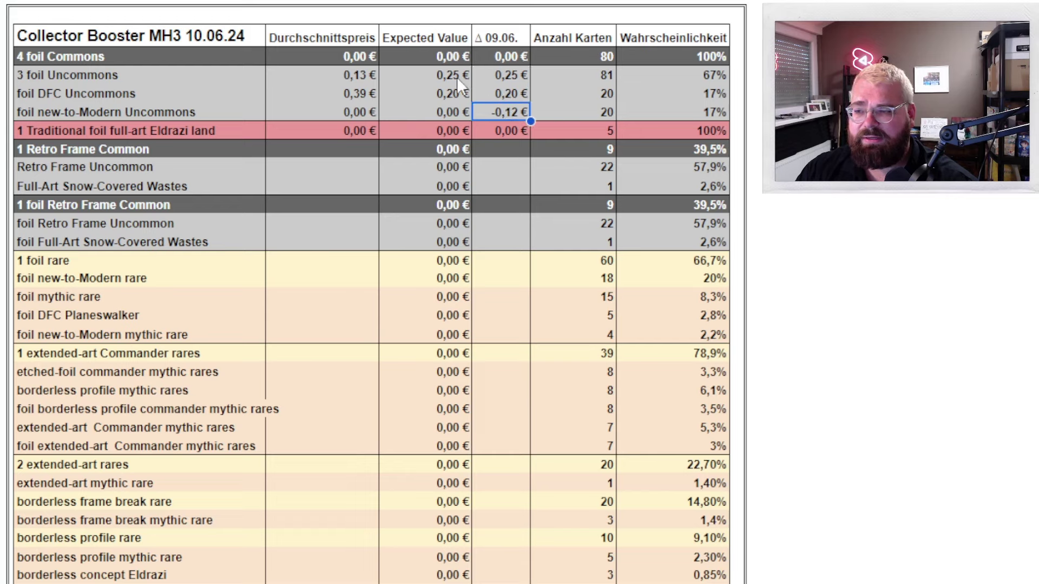
{"action": "left_click_drag", "start_coordinate": [457, 76], "coordinate": [457, 113]}
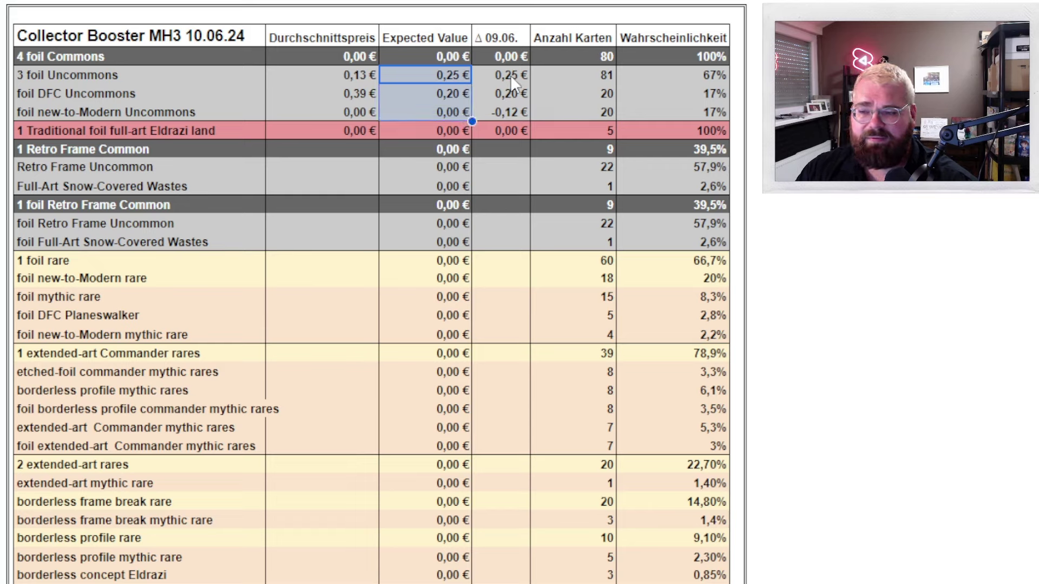
{"action": "left_click_drag", "start_coordinate": [511, 70], "coordinate": [511, 117]}
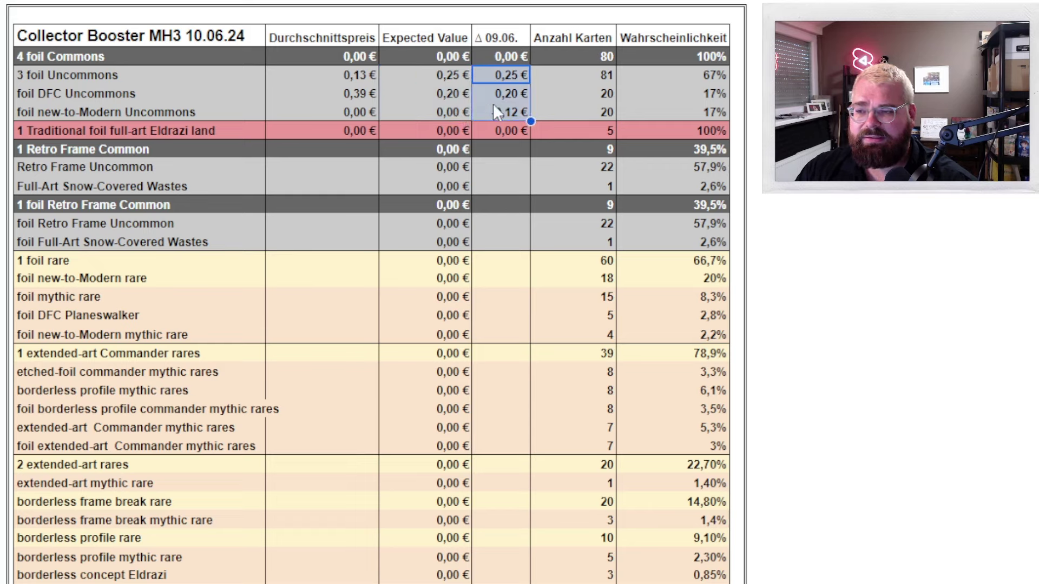
{"action": "left_click", "coordinate": [451, 108]}
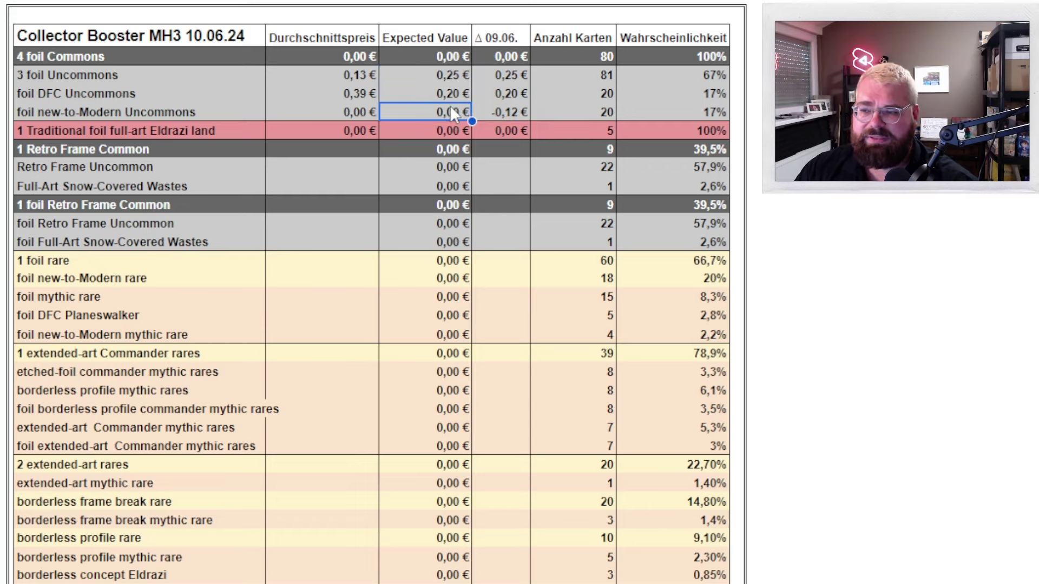
{"action": "scroll", "coordinate": [493, 124], "scroll_direction": "down", "scroll_amount": 15}
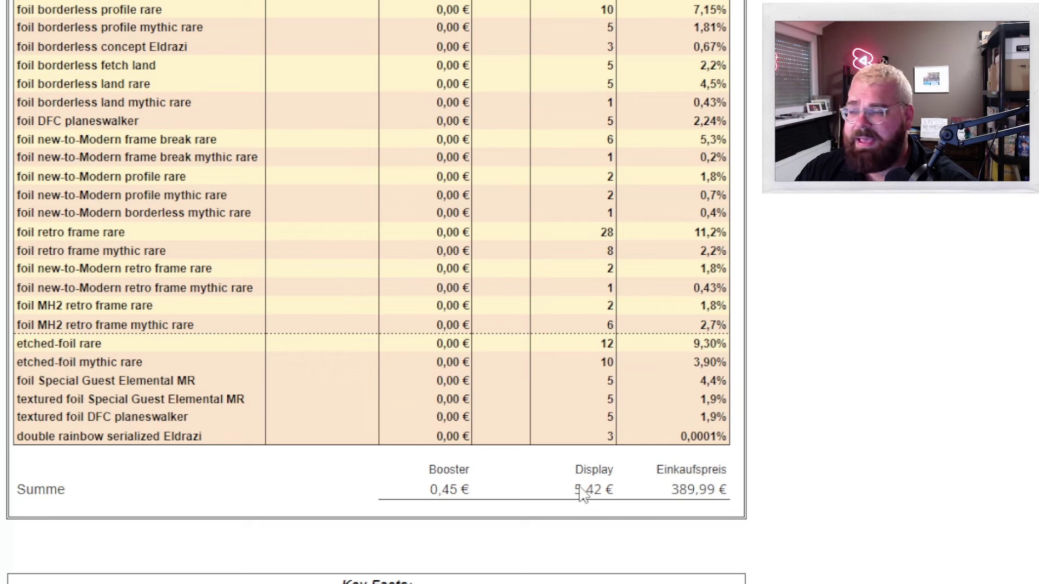
{"action": "left_click", "coordinate": [698, 490]}
{"action": "scroll", "coordinate": [701, 496], "scroll_direction": "up", "scroll_amount": 15}
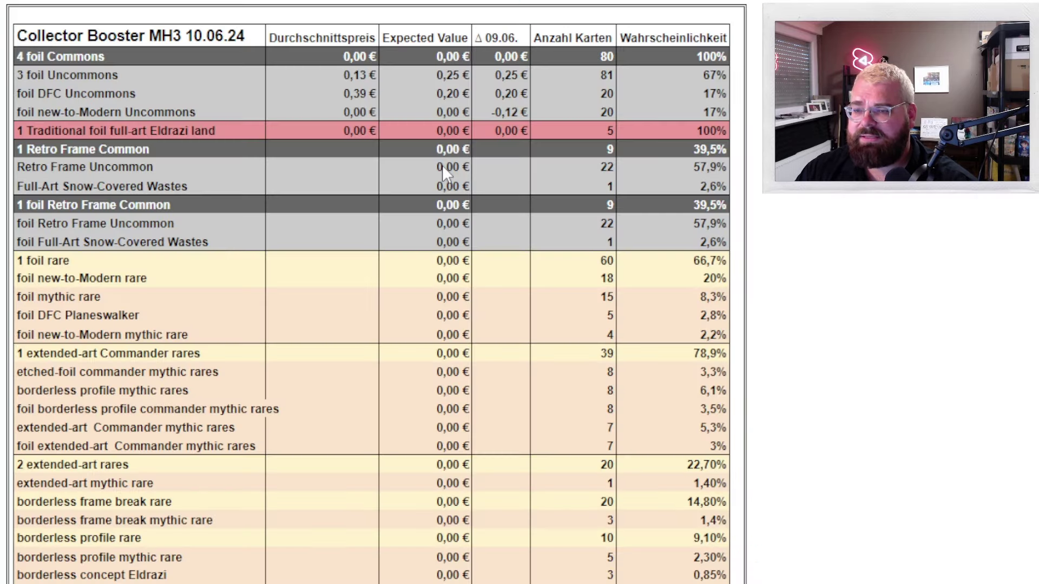
- Enter average prices 0,00, 0,14, 0,00 € and Δ 09.06. values 0,00, 0,01, 0,00 € for the non-foil Retro Frame Common, Uncommon and Snow-Covered Wastes rows
{"action": "left_click", "coordinate": [307, 156]}
{"action": "type", "text": "0,00 € 0,14 € 0,00 €"}
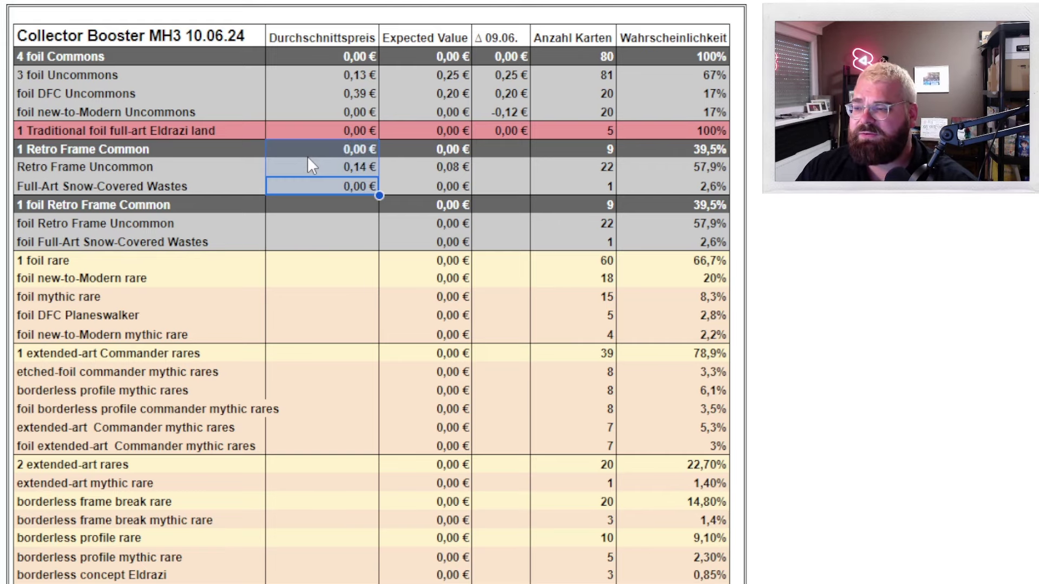
{"action": "key", "text": "Right"}
{"action": "key", "text": "Right"}
{"action": "key", "text": "ctrl+v"}
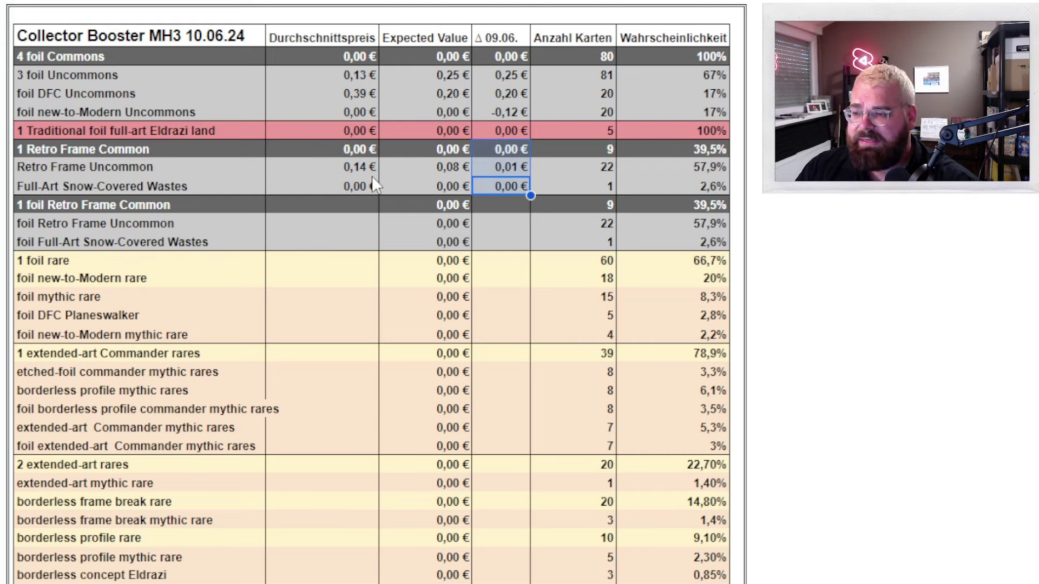
- Enter average prices 0,11, 0,50, 1,00 € and Δ 09.06. values 0,04, -0,04, -0,03 € for the foil Retro Frame Common, Uncommon and Snow-Covered Wastes rows
{"action": "left_click", "coordinate": [359, 168]}
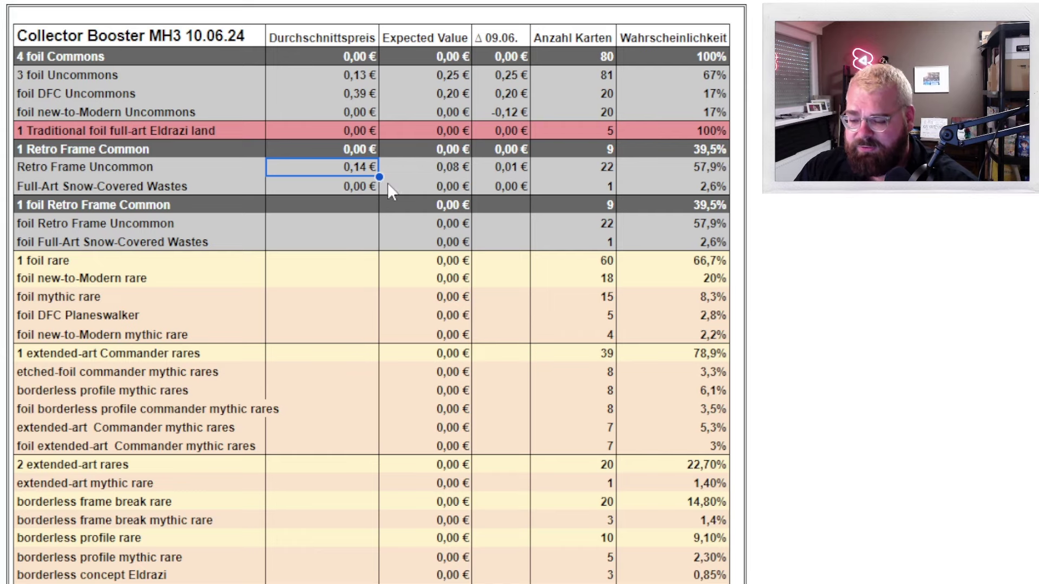
{"action": "key", "text": "Down"}
{"action": "key", "text": "Down"}
{"action": "type", "text": "0,11 € 0,50 € 1,00 €"}
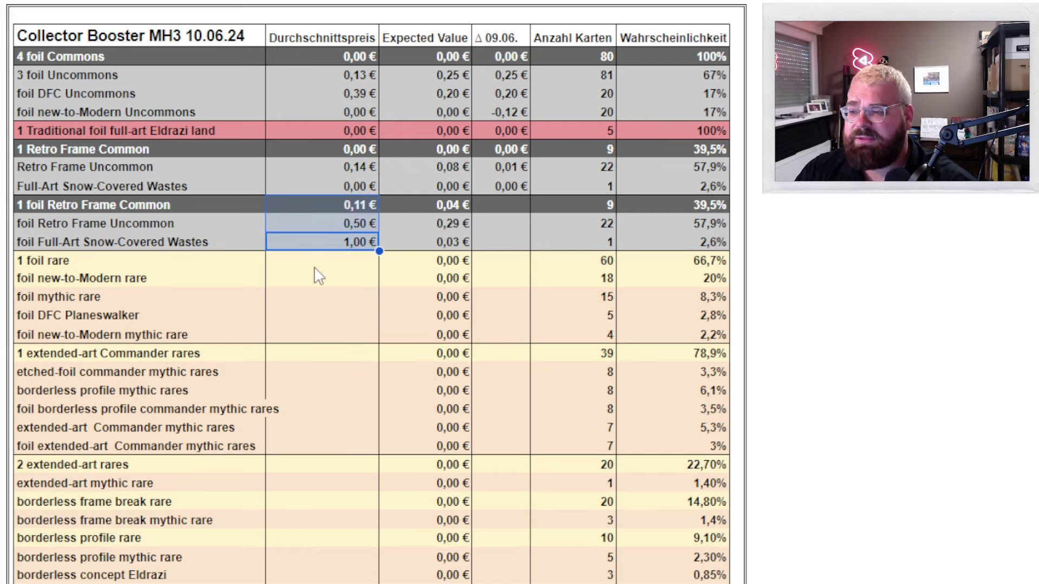
{"action": "left_click", "coordinate": [369, 207]}
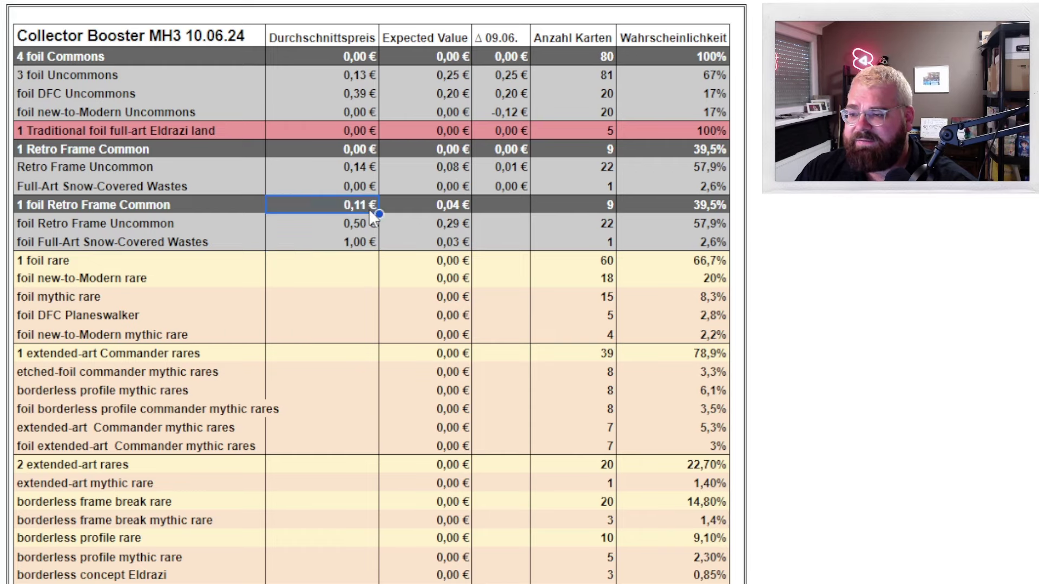
{"action": "left_click", "coordinate": [368, 242]}
{"action": "left_click_drag", "start_coordinate": [454, 205], "coordinate": [458, 250]}
{"action": "key", "text": "ctrl+c"}
{"action": "key", "text": "Right"}
{"action": "key", "text": "ctrl+v"}
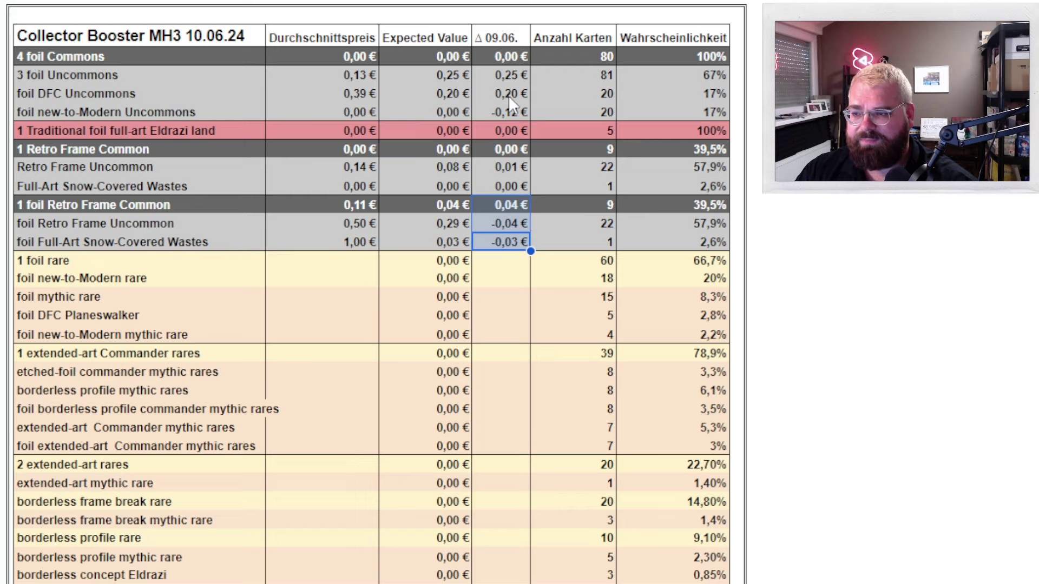
{"action": "left_click_drag", "start_coordinate": [509, 57], "coordinate": [501, 253]}
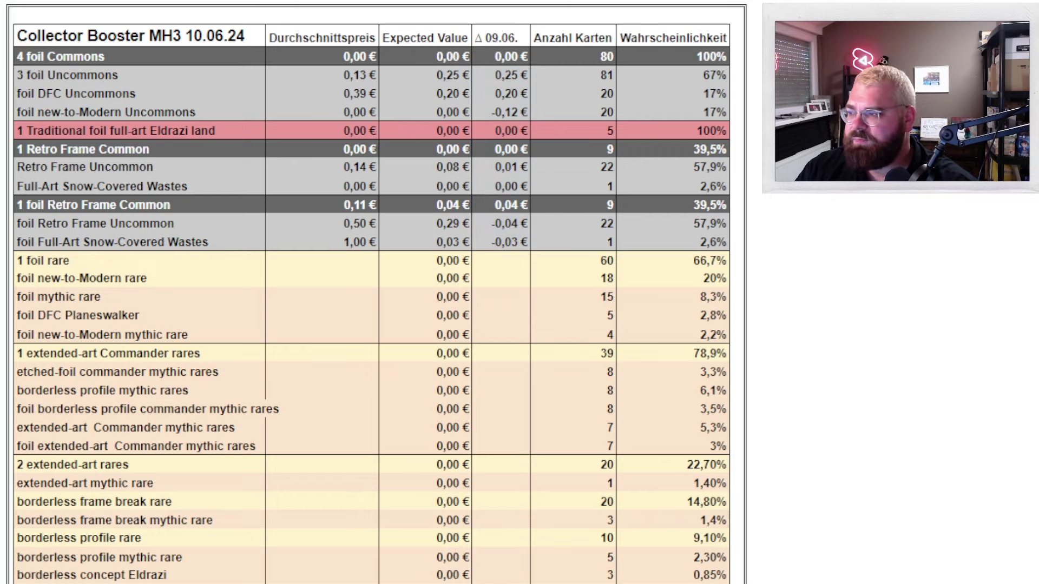
- Enter an average price of 3,85 € and a Δ 09.06. value of -0,49 € for the 1 foil rare row
{"action": "scroll", "coordinate": [374, 292], "scroll_direction": "down", "scroll_amount": 5}
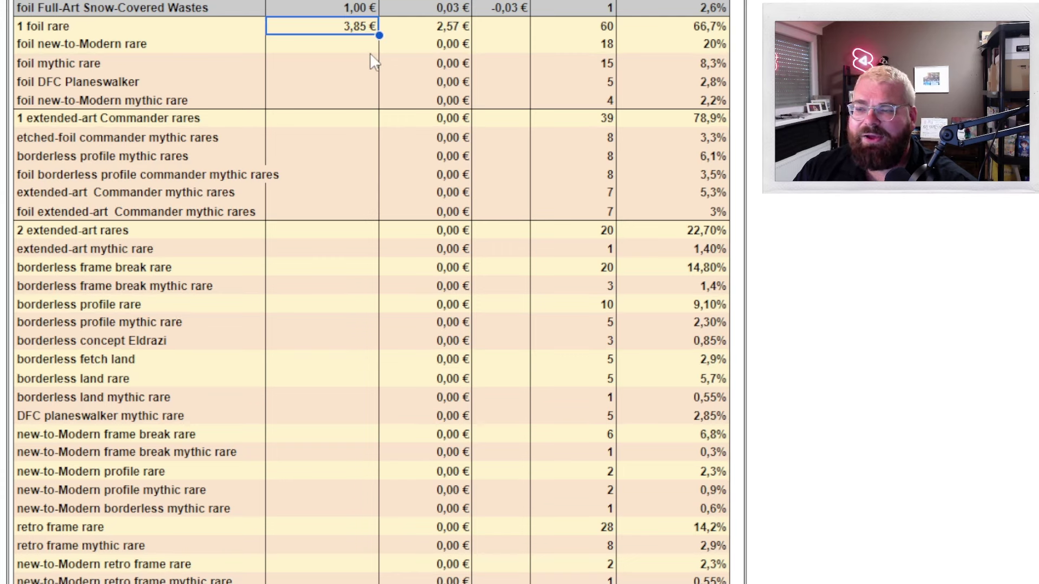
{"action": "key", "text": "Right"}
{"action": "key", "text": "Right"}
{"action": "key", "text": "ctrl+v"}
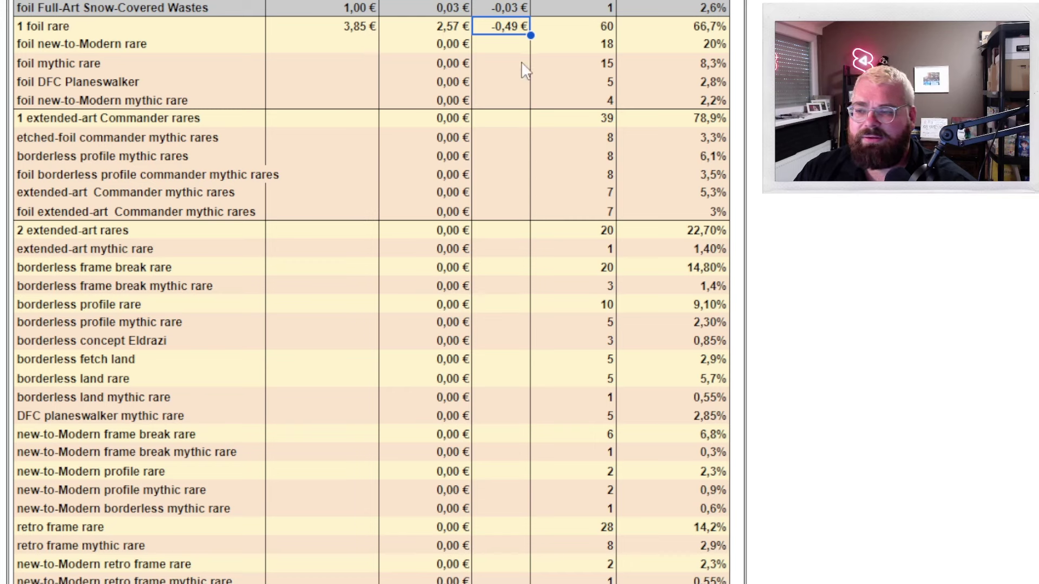
- Enter an average price of 1,71 € and a Δ 09.06. value of -0,04 € for foil new-to-Modern rare
{"action": "key", "text": "Down"}
{"action": "key", "text": "Left"}
{"action": "key", "text": "Left"}
{"action": "key", "text": "ctrl+v"}
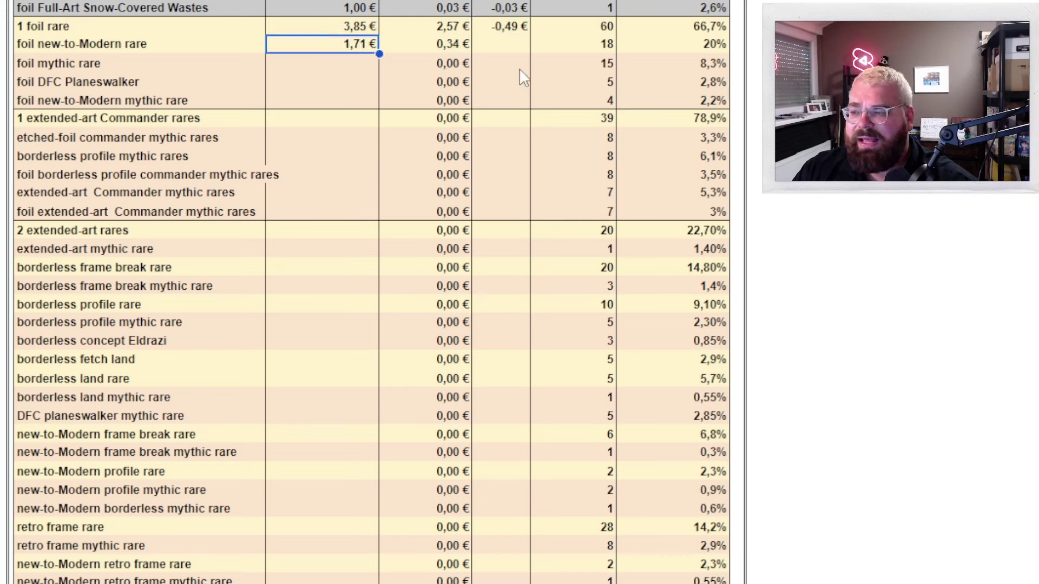
{"action": "key", "text": "Right"}
{"action": "key", "text": "Right"}
{"action": "key", "text": "ctrl+v"}
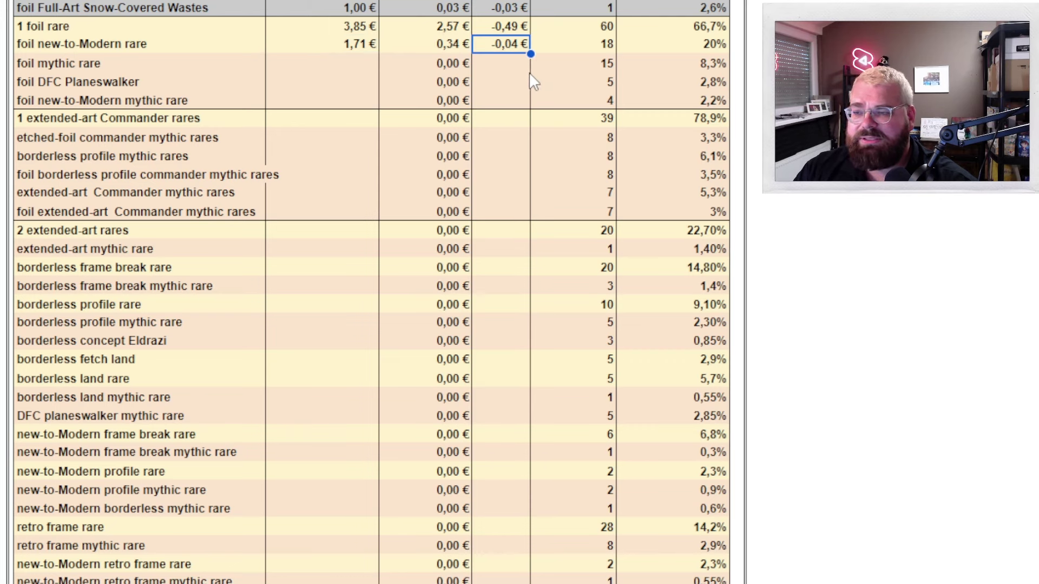
- Enter an average price of 19,46 € and a Δ 09.06. value of 0,01 € for foil mythic rare
{"action": "key", "text": "Down"}
{"action": "key", "text": "Left"}
{"action": "key", "text": "Left"}
{"action": "key", "text": "ctrl+v"}
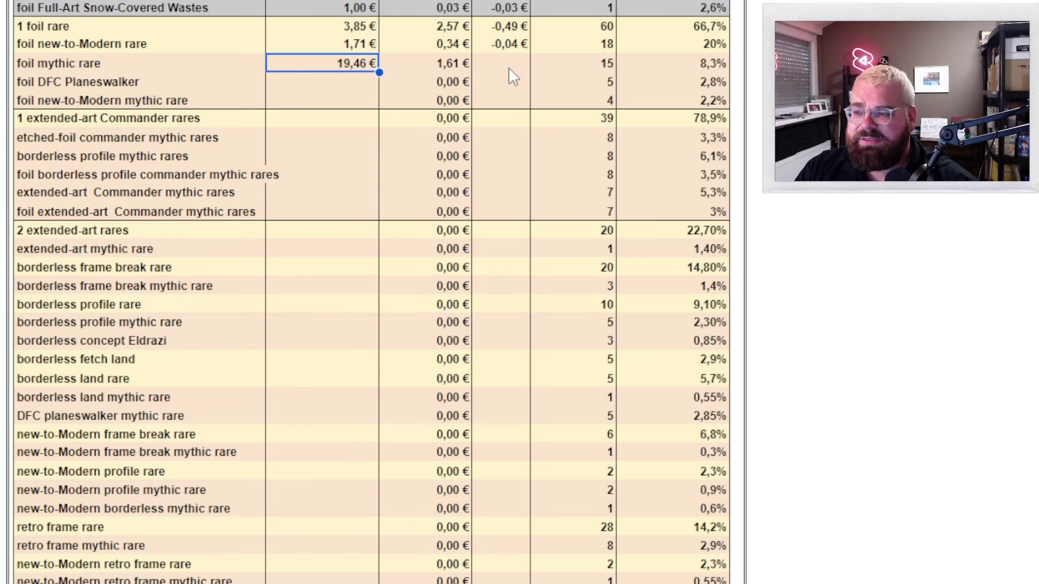
{"action": "key", "text": "Right"}
{"action": "key", "text": "Right"}
{"action": "type", "text": "0,01 €"}
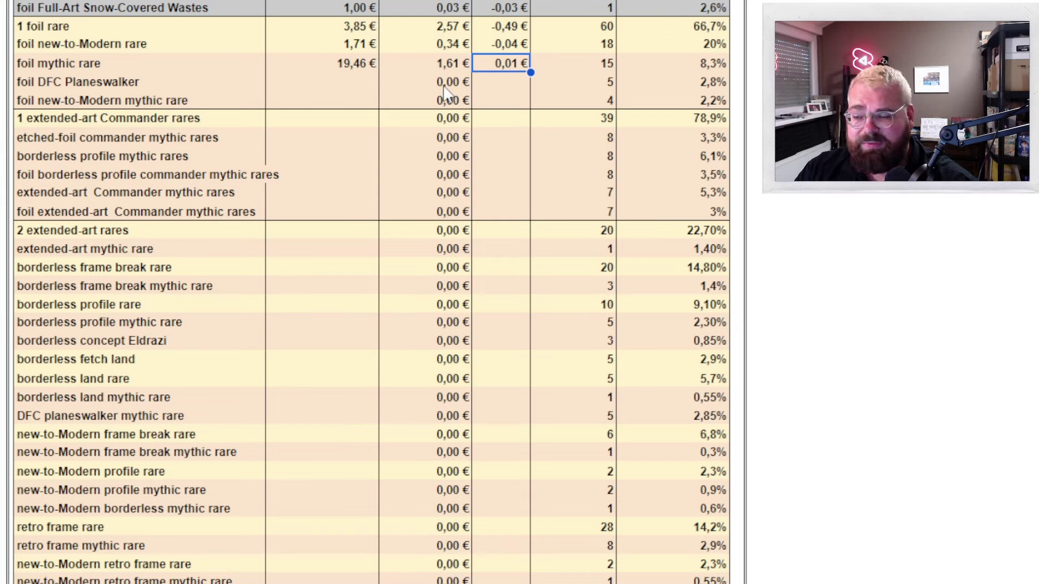
- Enter an average price of 24,61 € and a Δ 09.06. value of -0,07 € for foil DFC Planeswalker
{"action": "key", "text": "Down"}
{"action": "key", "text": "Left"}
{"action": "key", "text": "Left"}
{"action": "type", "text": "24,61 €"}
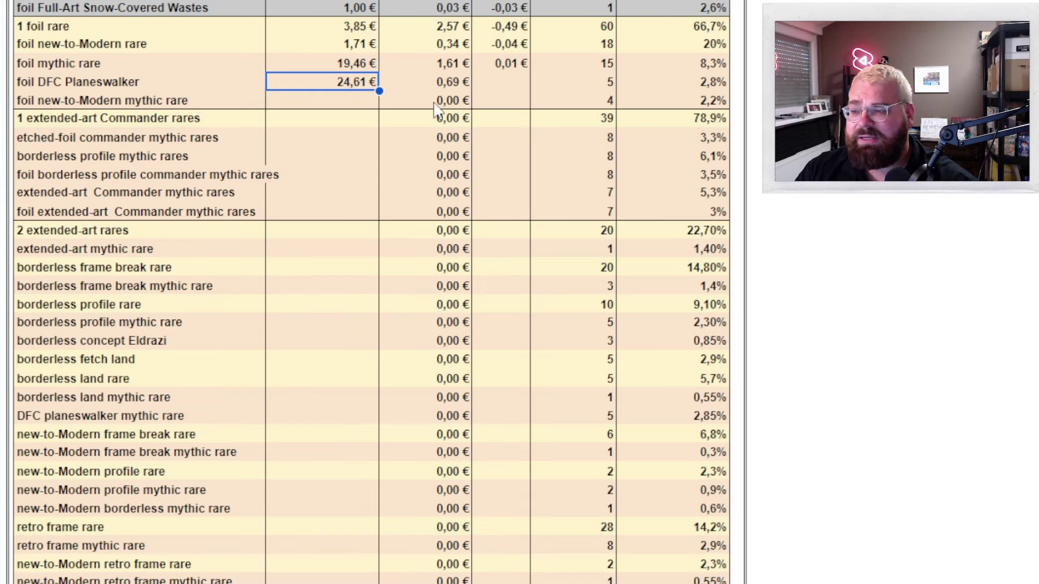
{"action": "key", "text": "Right"}
{"action": "key", "text": "Right"}
{"action": "key", "text": "ctrl+v"}
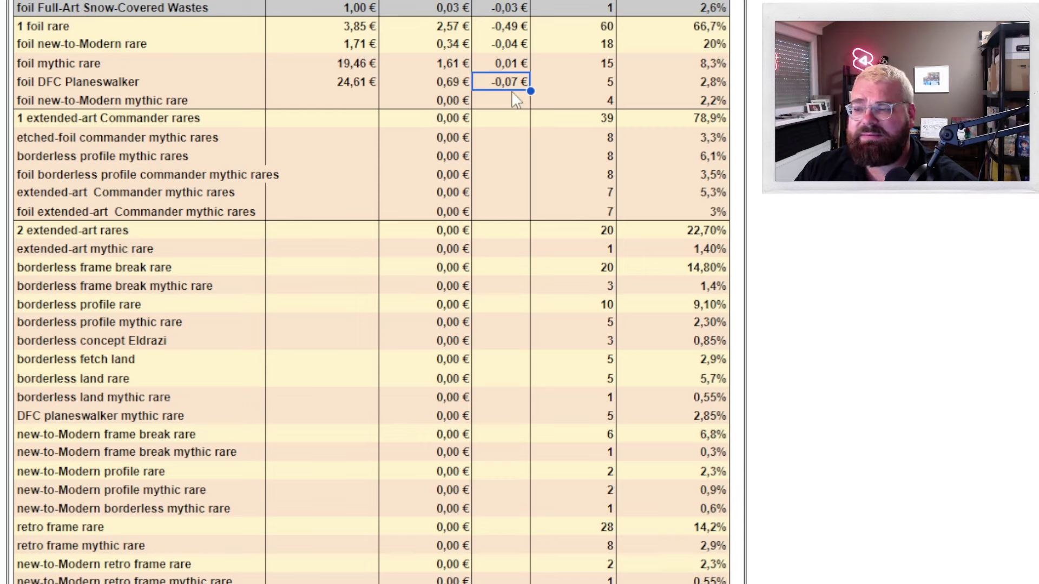
- Enter an average price of 8,56 € and a Δ 09.06. value of -0,01 € for foil new-to-Modern mythic rare
{"action": "key", "text": "Down"}
{"action": "key", "text": "Left"}
{"action": "key", "text": "Left"}
{"action": "key", "text": "ctrl+v"}
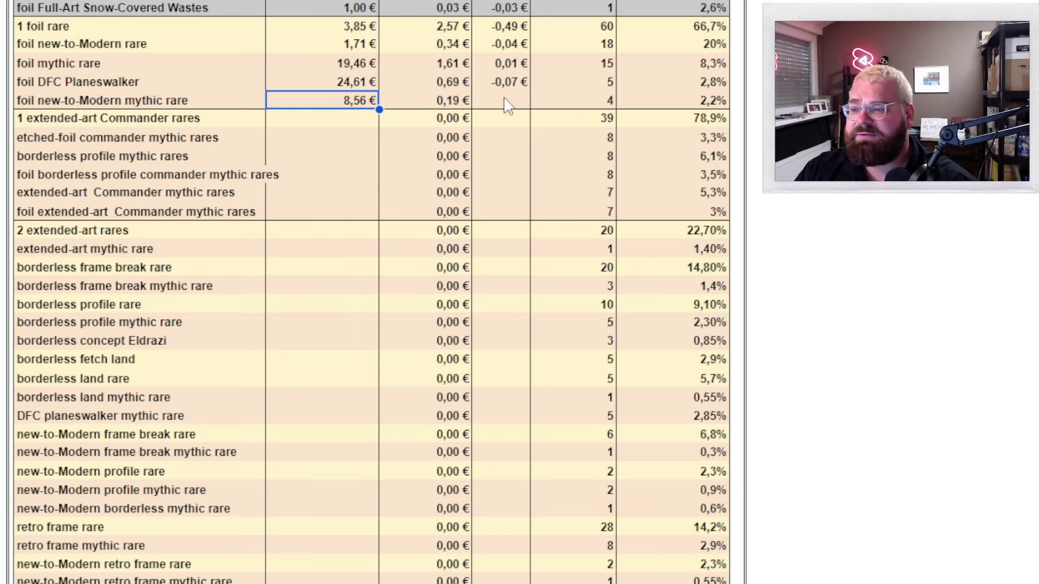
{"action": "left_click", "coordinate": [507, 102]}
{"action": "key", "text": "ctrl+v"}
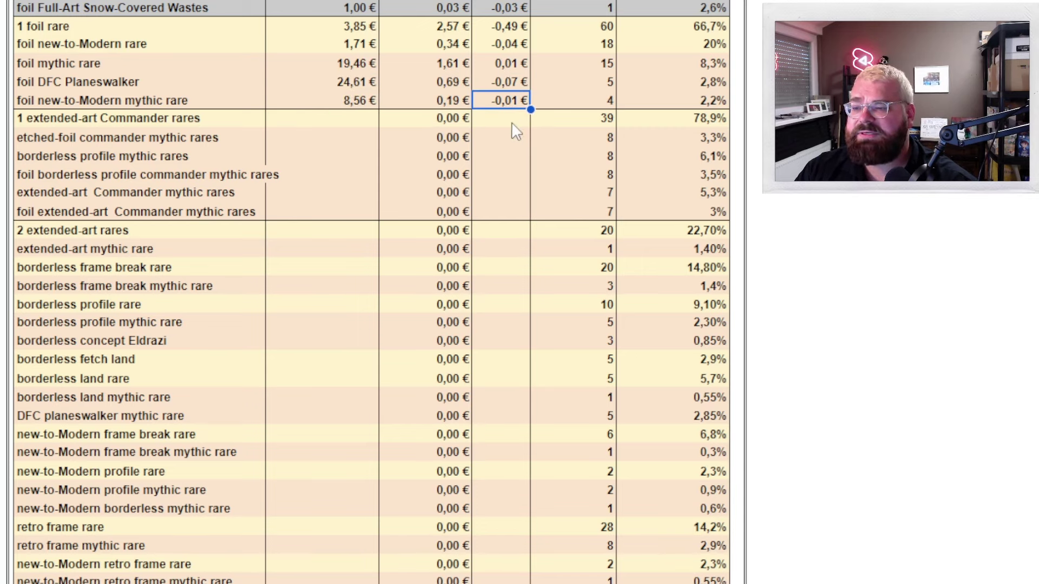
- Review the Δ 09.06. values from 4 foil Commons to foil new-to-Modern mythic rare and go to the extended-art Commander rows
{"action": "left_click", "coordinate": [512, 64]}
{"action": "left_click", "coordinate": [514, 78]}
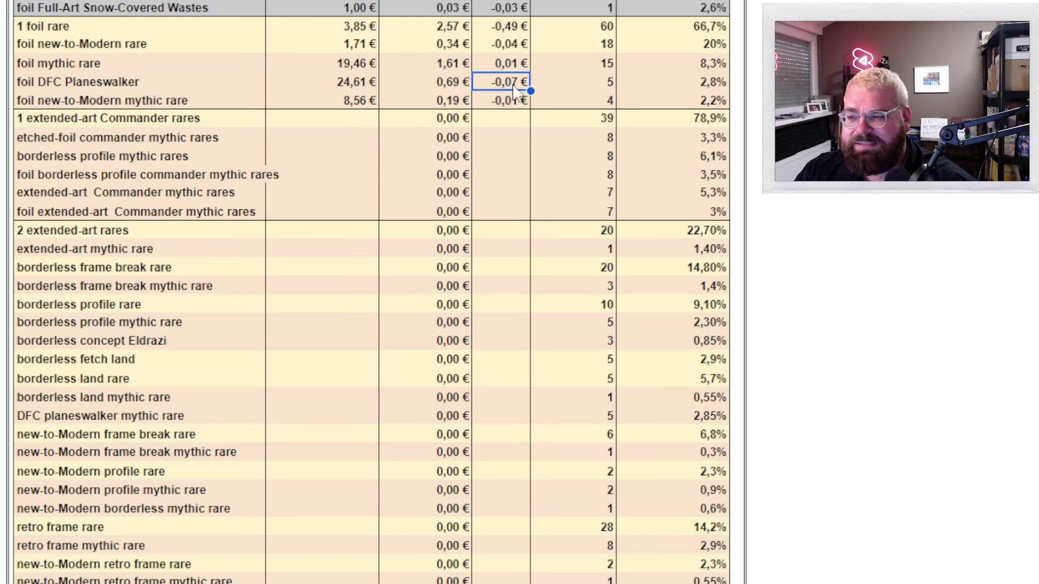
{"action": "left_click", "coordinate": [509, 102]}
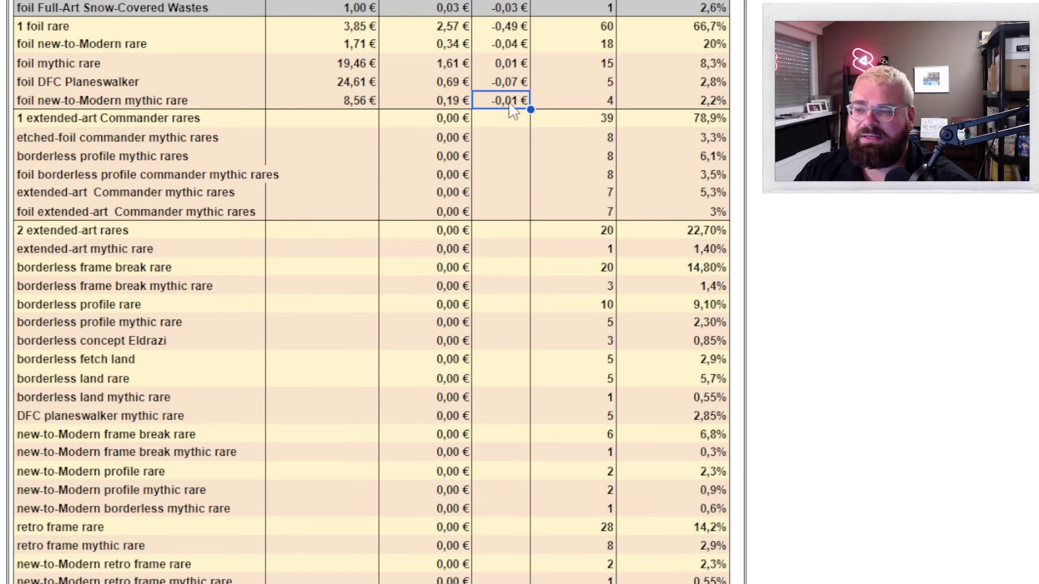
{"action": "left_click_drag", "start_coordinate": [513, 104], "coordinate": [509, 56]}
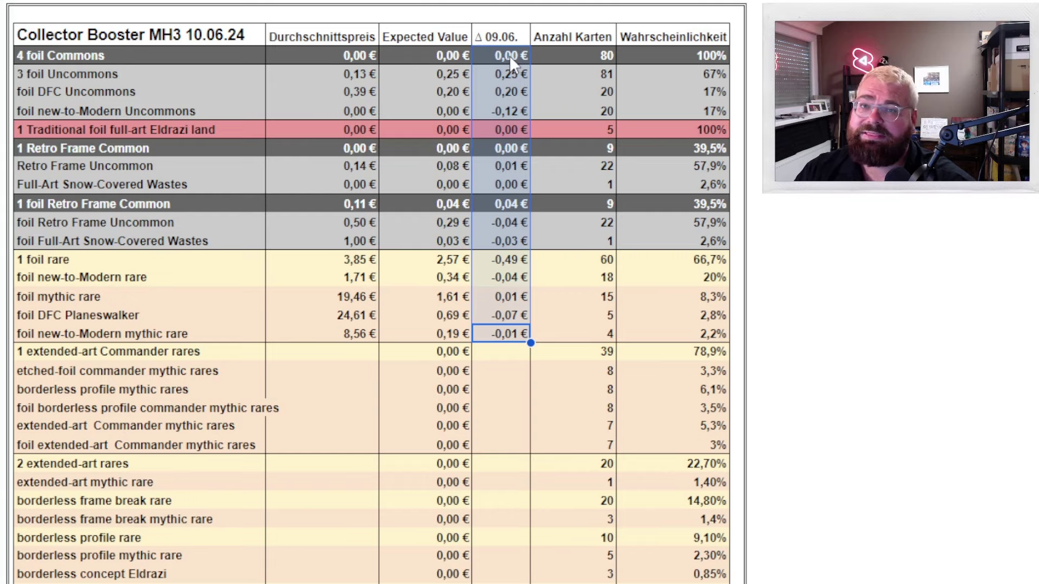
{"action": "scroll", "coordinate": [497, 102], "scroll_direction": "down", "scroll_amount": 4}
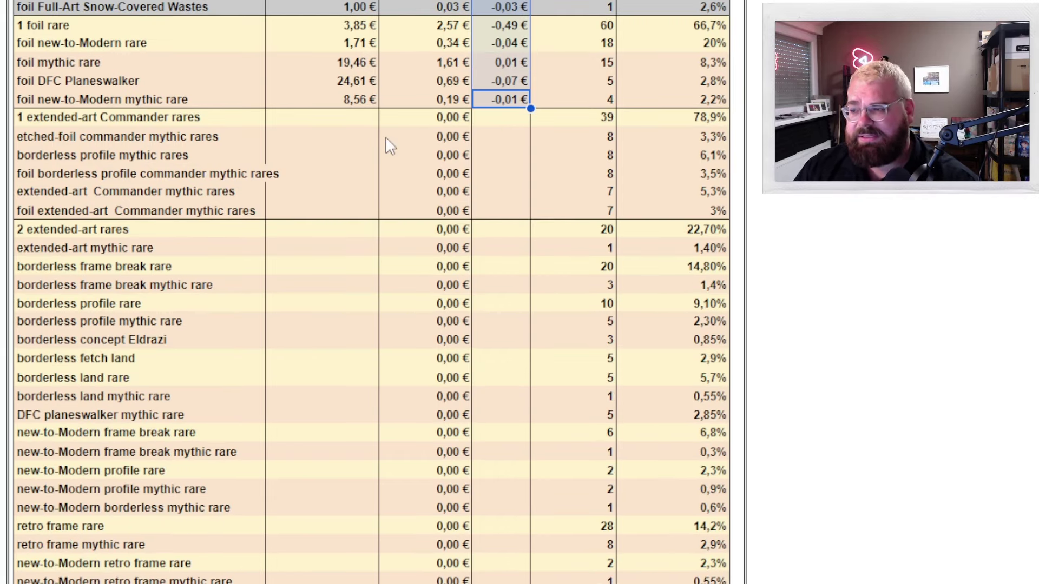
{"action": "left_click", "coordinate": [402, 138]}
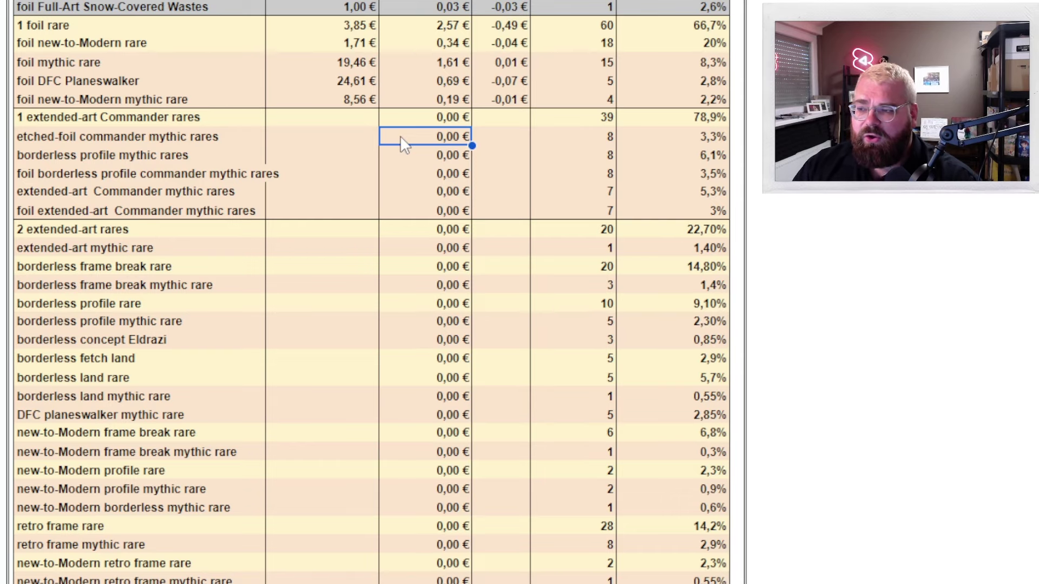
- Enter average prices of 1,36 € for extended-art Commander rares and 1,61 € for etched-foil commander mythic rares, with Δ 09.06. values of -0,49 € and -0,10 €
{"action": "key", "text": "ctrl+z"}
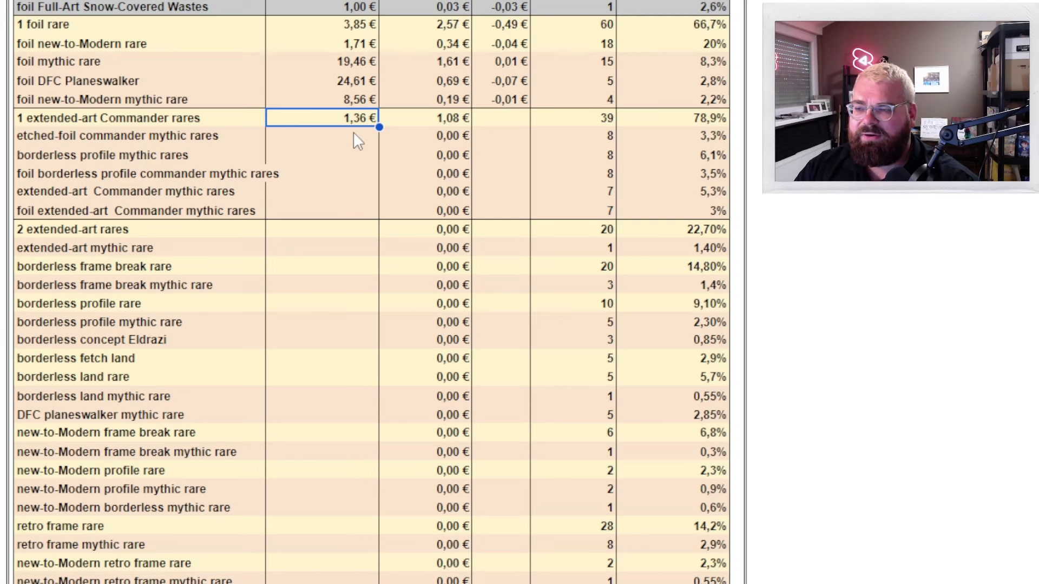
{"action": "key", "text": "ctrl+z"}
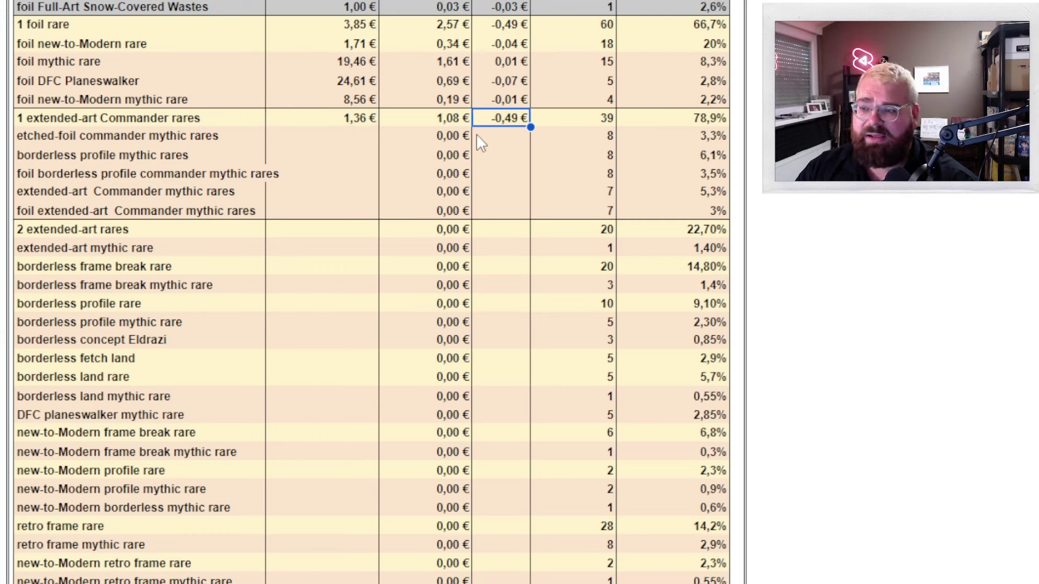
{"action": "key", "text": "ctrl+z"}
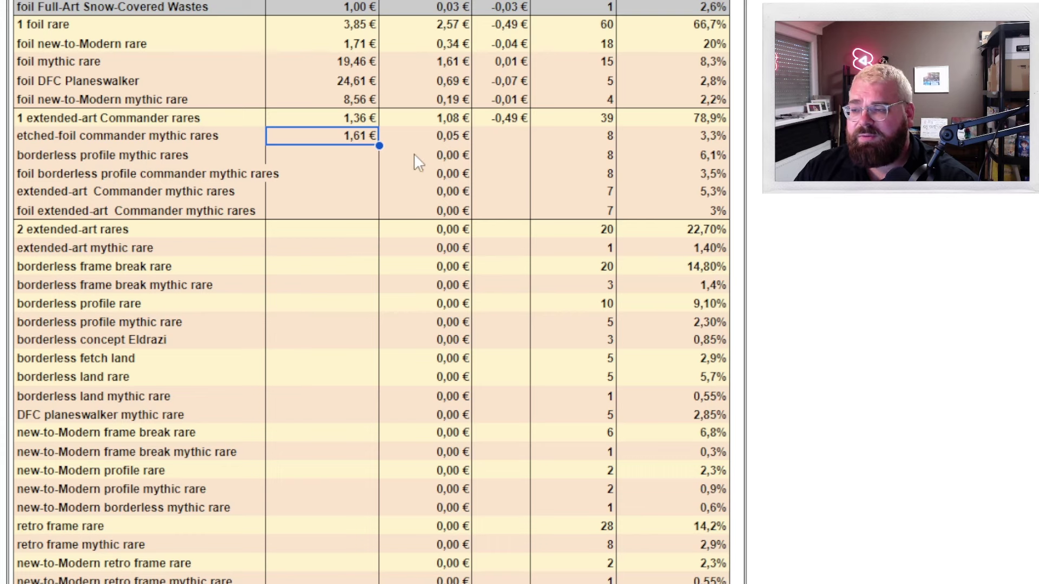
{"action": "key", "text": "ctrl+z"}
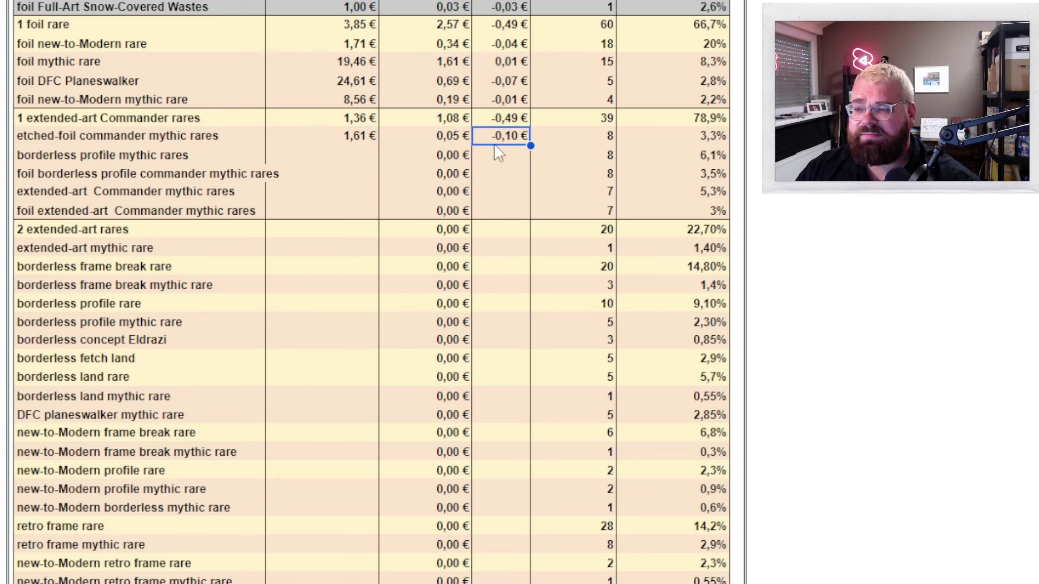
- Enter average prices 0,21/1,58 € and Δ 09.06. values -0,08/-0,10 € for borderless profile mythic rares and foil borderless profile commander mythic rares
{"action": "key", "text": "ctrl+z"}
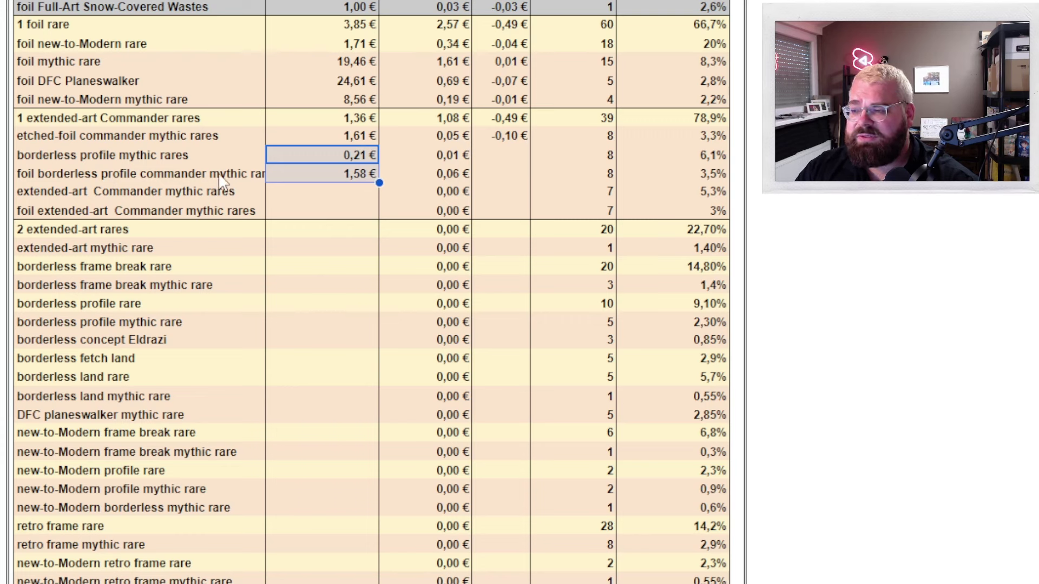
{"action": "key", "text": "ctrl+z"}
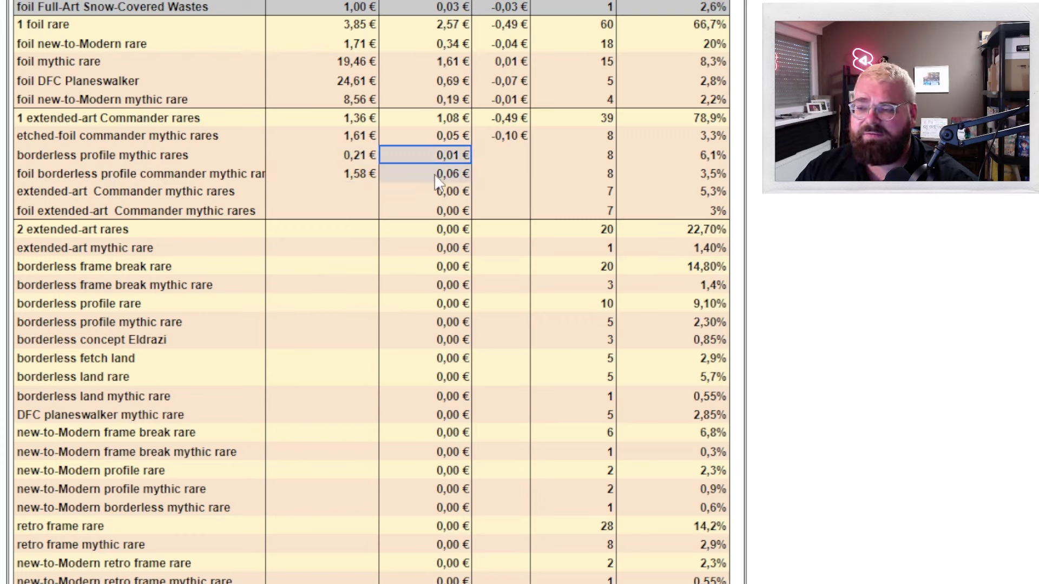
{"action": "key", "text": "ctrl+z"}
{"action": "left_click", "coordinate": [499, 185]}
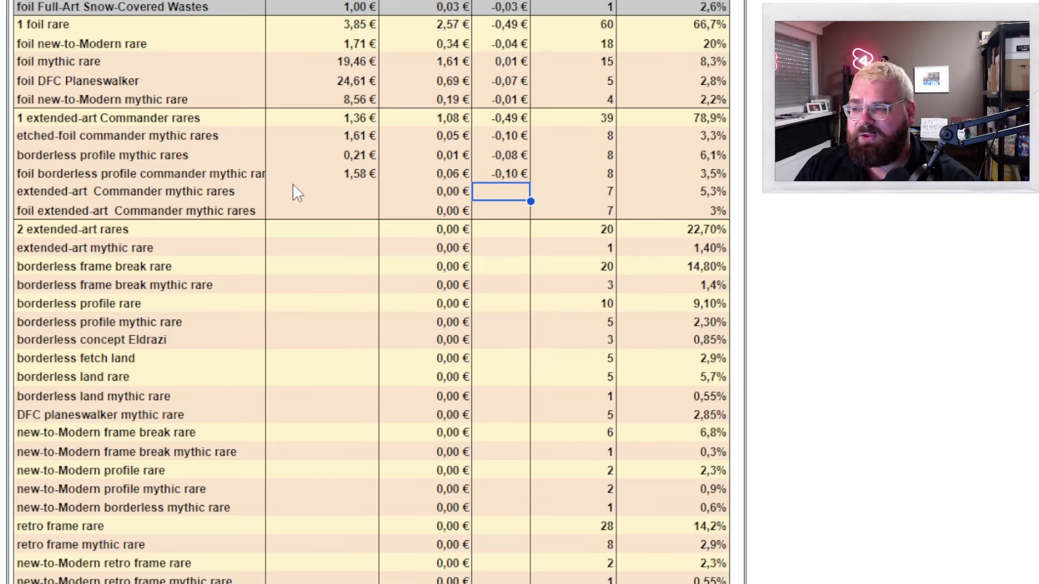
- Enter average prices 0,21/1,45 € and Δ 09.06. values -0,06/-0,04 € for extended-art and foil extended-art Commander mythic rares
{"action": "left_click_drag", "start_coordinate": [293, 187], "coordinate": [295, 210]}
{"action": "type", "text": "0,21 € 1,45 €"}
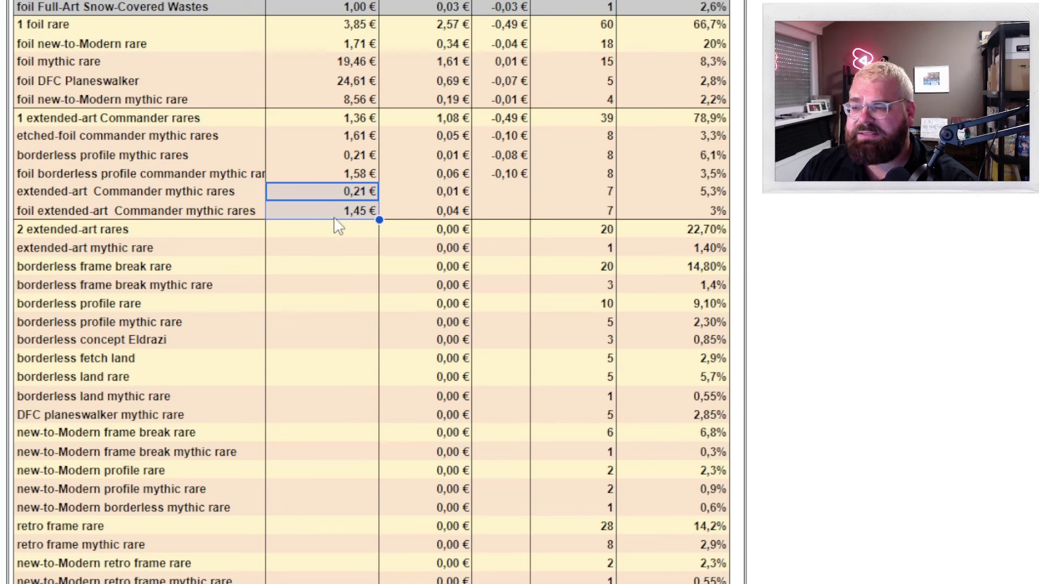
{"action": "left_click", "coordinate": [461, 200]}
{"action": "left_click_drag", "start_coordinate": [461, 206], "coordinate": [461, 212]}
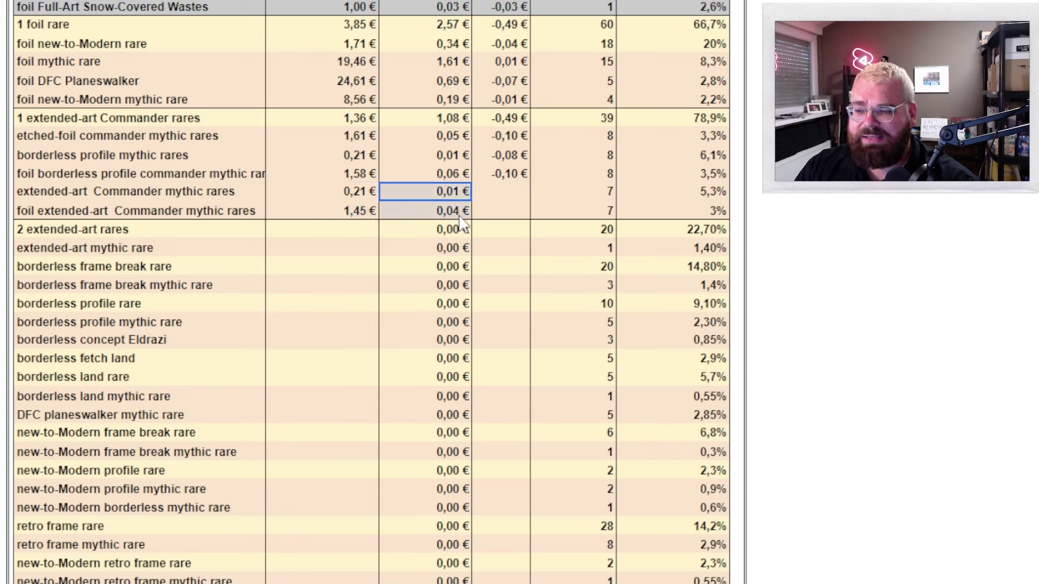
{"action": "key", "text": "ctrl+c"}
{"action": "left_click", "coordinate": [476, 194]}
{"action": "key", "text": "ctrl+v"}
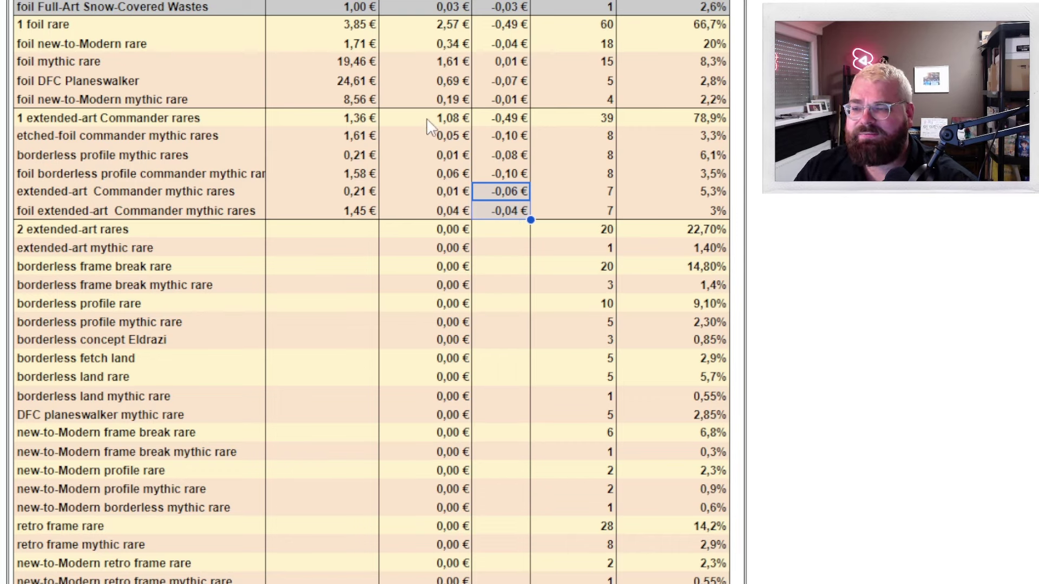
- Review the expected values and Δ 09.06. changes of the Commander rows and compare the Summe for the display with the Einkaufspreis
{"action": "left_click_drag", "start_coordinate": [427, 119], "coordinate": [430, 211]}
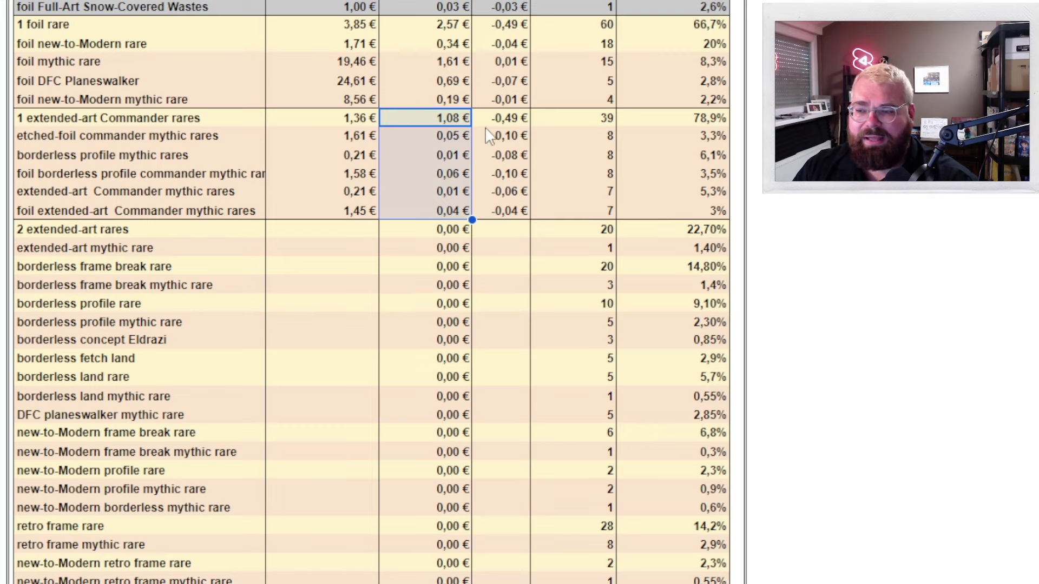
{"action": "left_click_drag", "start_coordinate": [499, 119], "coordinate": [504, 217]}
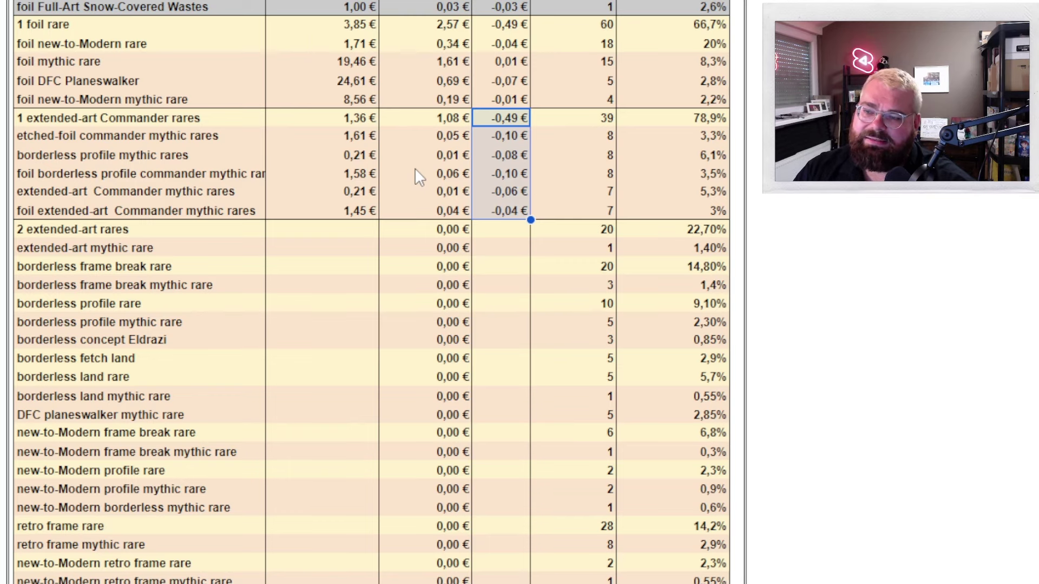
{"action": "scroll", "coordinate": [415, 168], "scroll_direction": "down", "scroll_amount": 12}
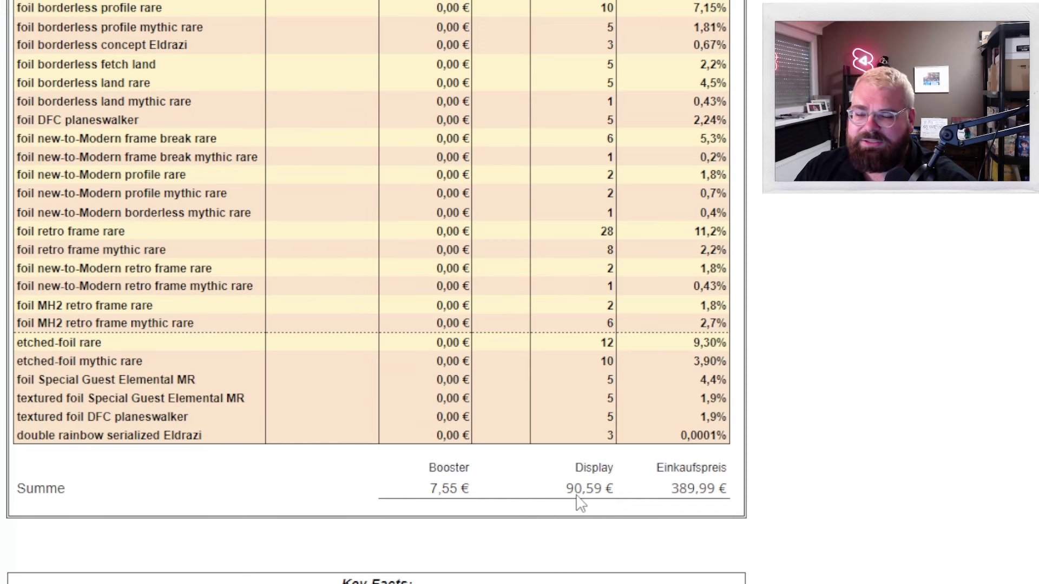
{"action": "scroll", "coordinate": [353, 471], "scroll_direction": "up", "scroll_amount": 15}
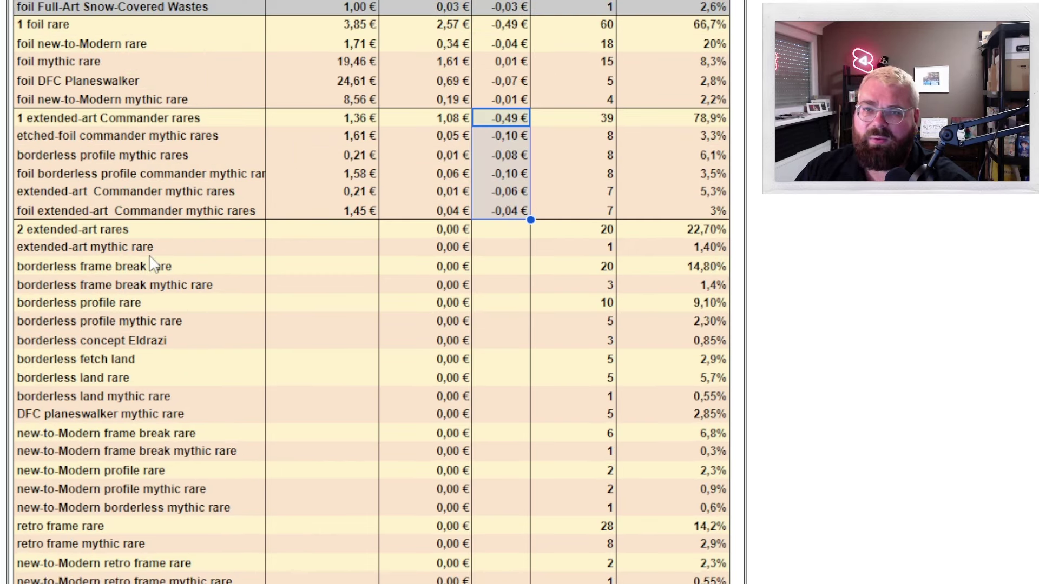
- Enter average prices 4,50/26,00 € and Δ 09.06. values -0,26/-0,08 € for 2 extended-art rares and extended-art mythic rare
{"action": "left_click", "coordinate": [304, 229]}
{"action": "key", "text": "ctrl+v"}
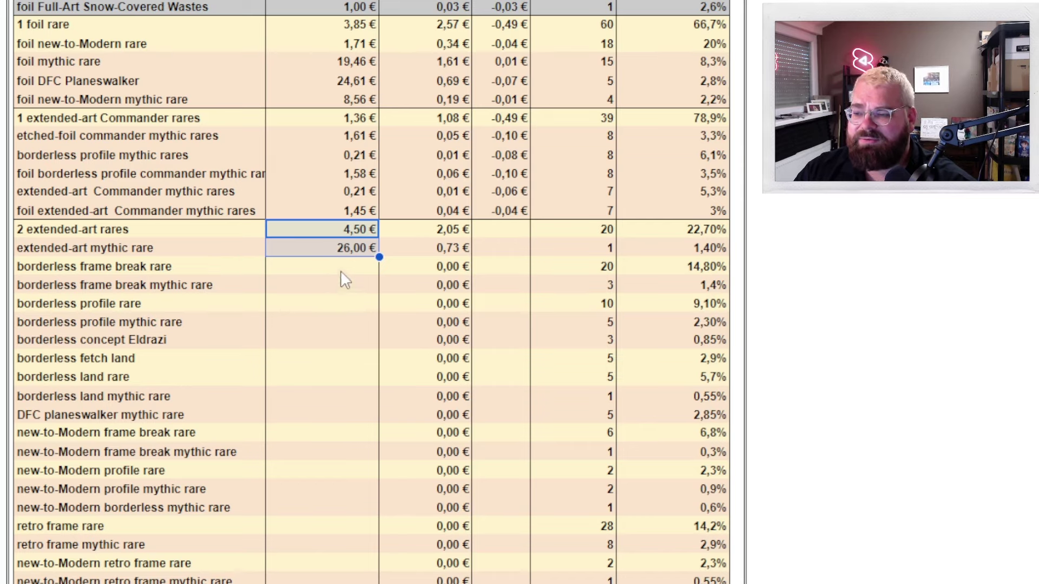
{"action": "left_click", "coordinate": [370, 252]}
{"action": "left_click_drag", "start_coordinate": [448, 231], "coordinate": [492, 258]}
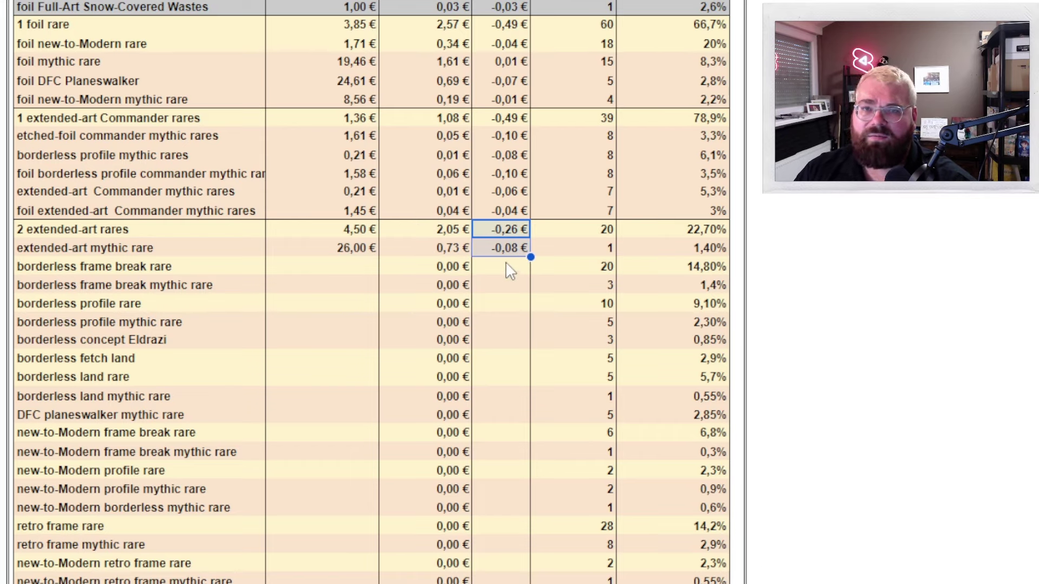
{"action": "left_click", "coordinate": [492, 264]}
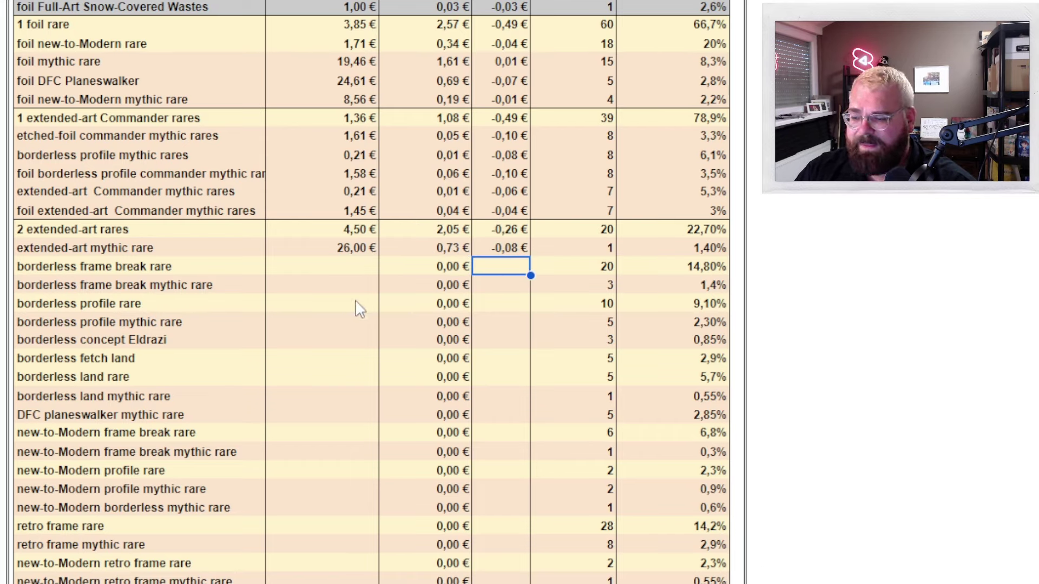
- Enter average prices 6,14/16,57/2,50/12,25/38,36 € and Δ 09.06. values -0,11/-0,17/-0,10/0,25/0,03 € from borderless frame break rare to borderless concept Eldrazi
{"action": "left_click", "coordinate": [373, 265]}
{"action": "type", "text": "6,14 € 16,57 € 2,50 € 12,25 € 38,36 €"}
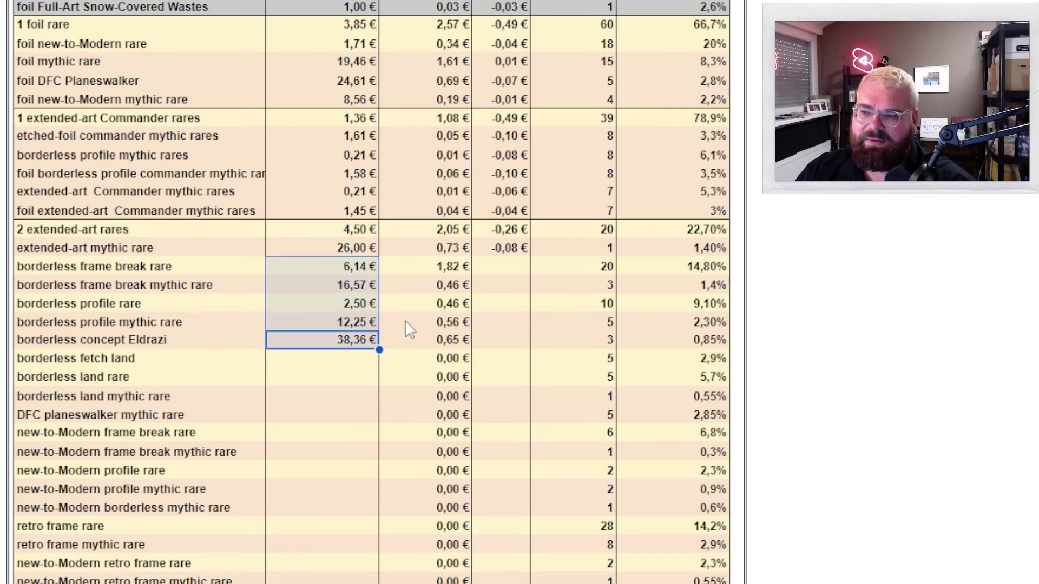
{"action": "left_click", "coordinate": [451, 268]}
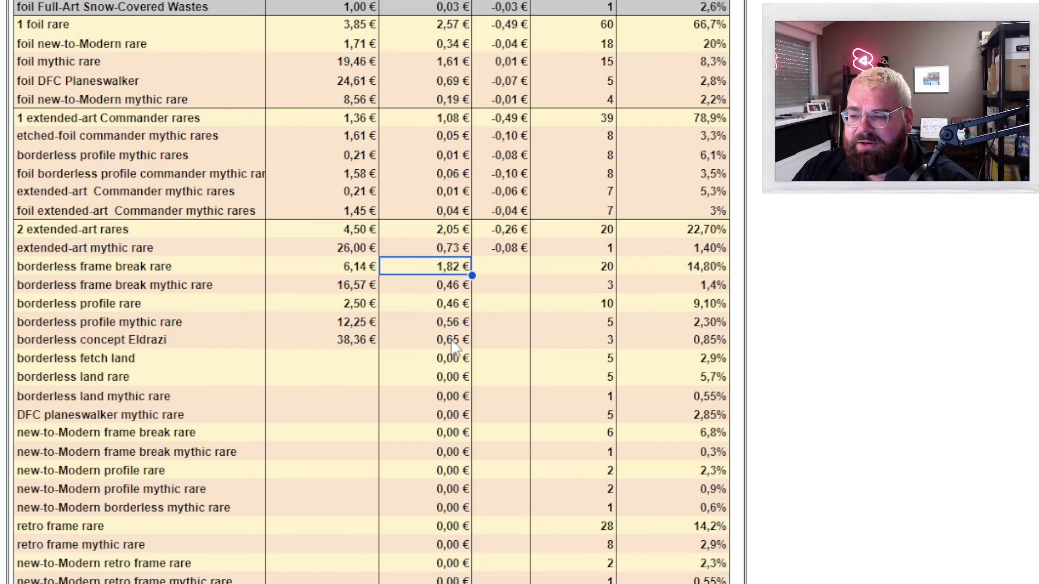
{"action": "type", "text": "-0,11 € -0,17 € -0,10 € 0,25 € 0,03 €"}
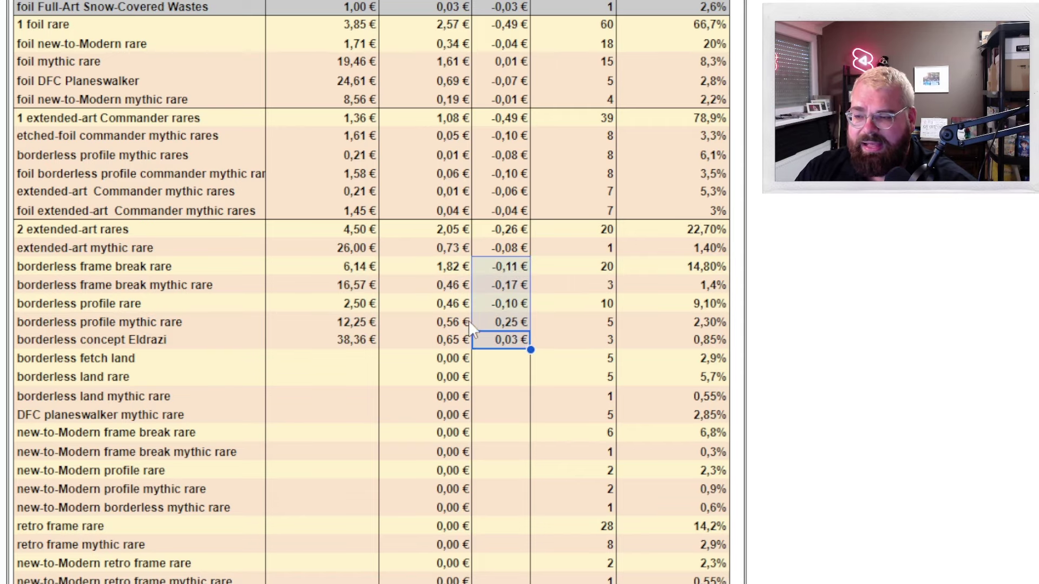
- Review the Δ 09.06. values row by row from borderless frame break rare to borderless concept Eldrazi
{"action": "left_click", "coordinate": [517, 280]}
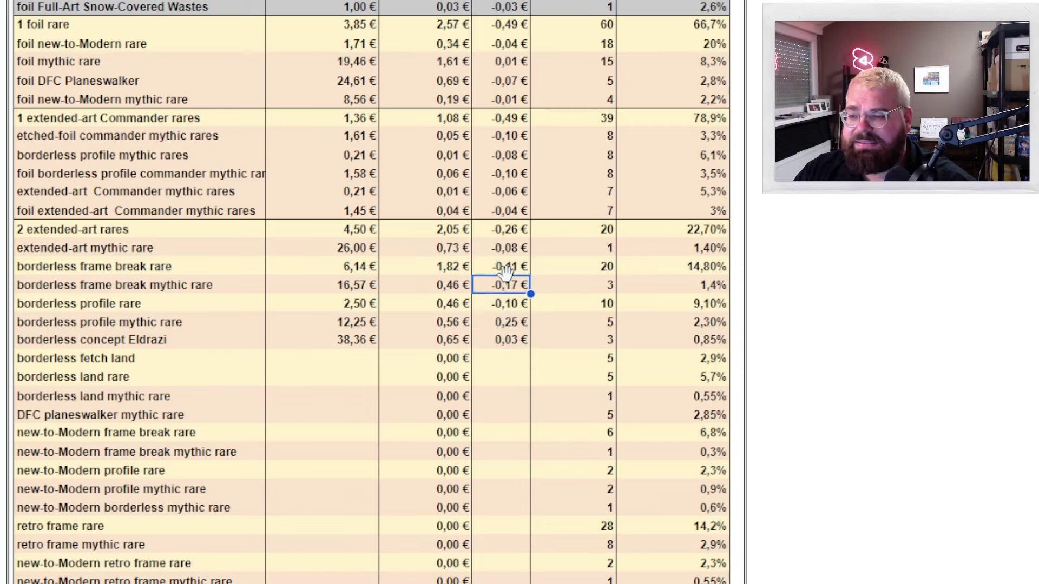
{"action": "left_click", "coordinate": [510, 266]}
{"action": "left_click", "coordinate": [515, 285]}
{"action": "left_click", "coordinate": [516, 303]}
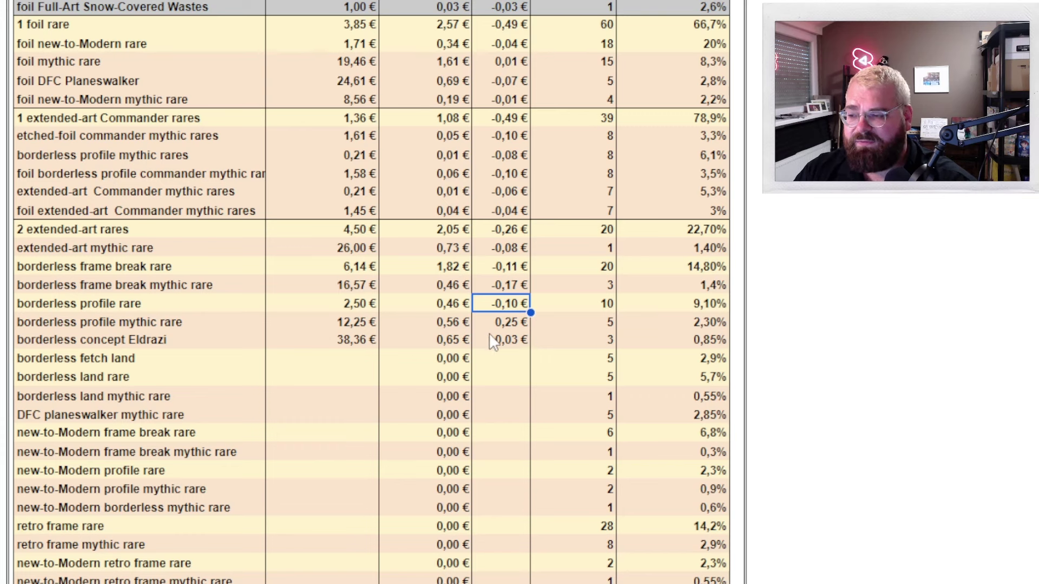
{"action": "left_click", "coordinate": [521, 325]}
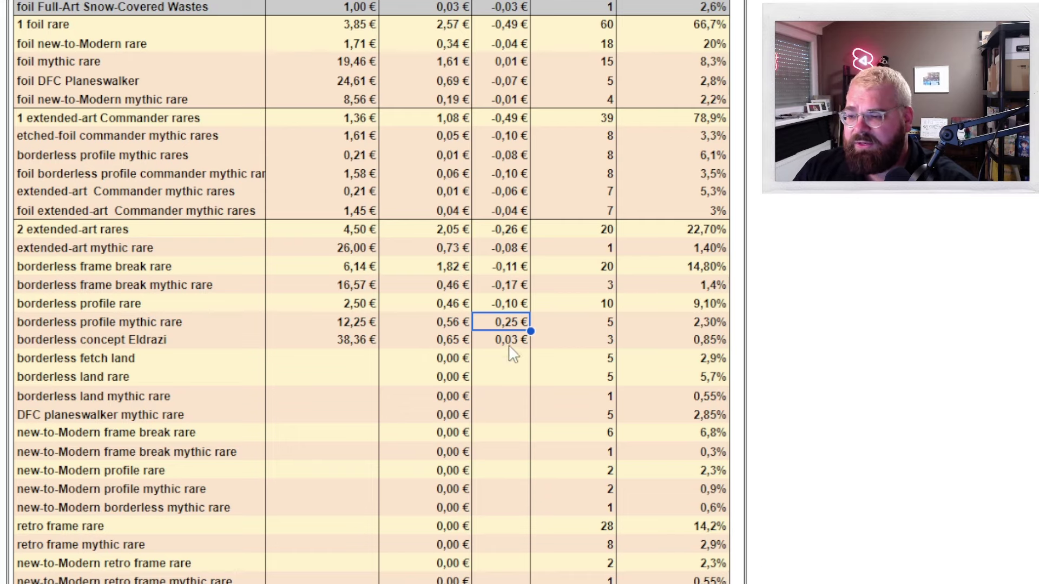
{"action": "left_click", "coordinate": [510, 345]}
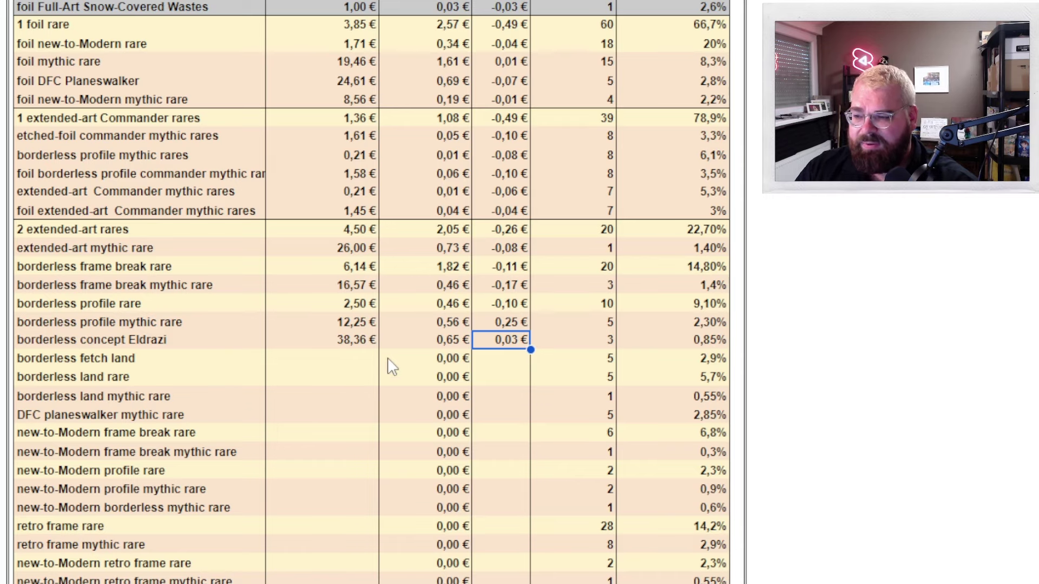
- Enter average prices 18,24/2,30/49,00/23,55 € for borderless fetch land, borderless land rare, borderless land mythic rare and DFC planeswalker mythic rare
{"action": "key", "text": "Down"}
{"action": "key", "text": "Left"}
{"action": "key", "text": "Left"}
{"action": "type", "text": "18,24 € 2,30 € 49,00 € 23,55 €"}
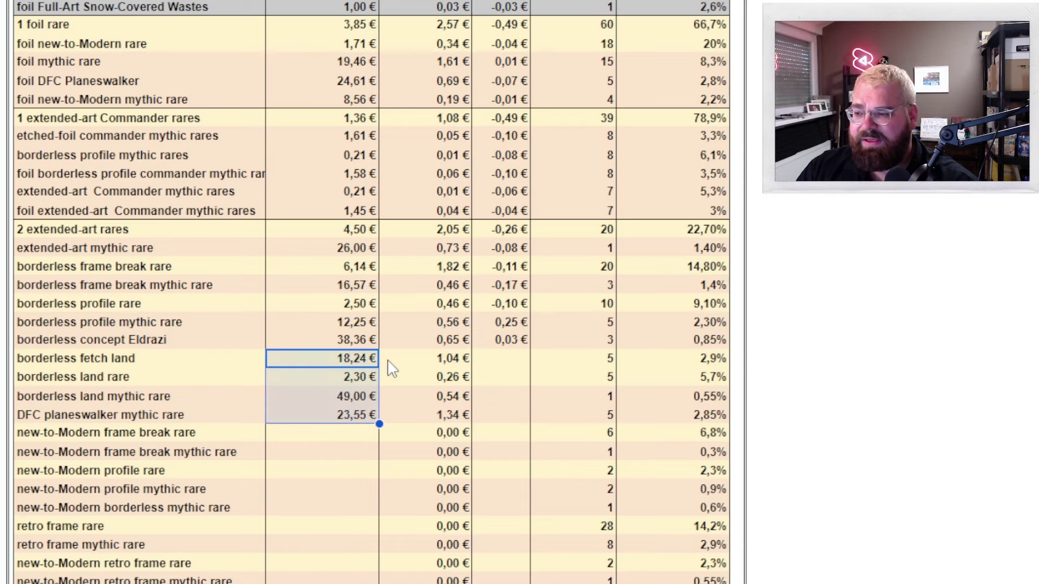
{"action": "left_click", "coordinate": [333, 396]}
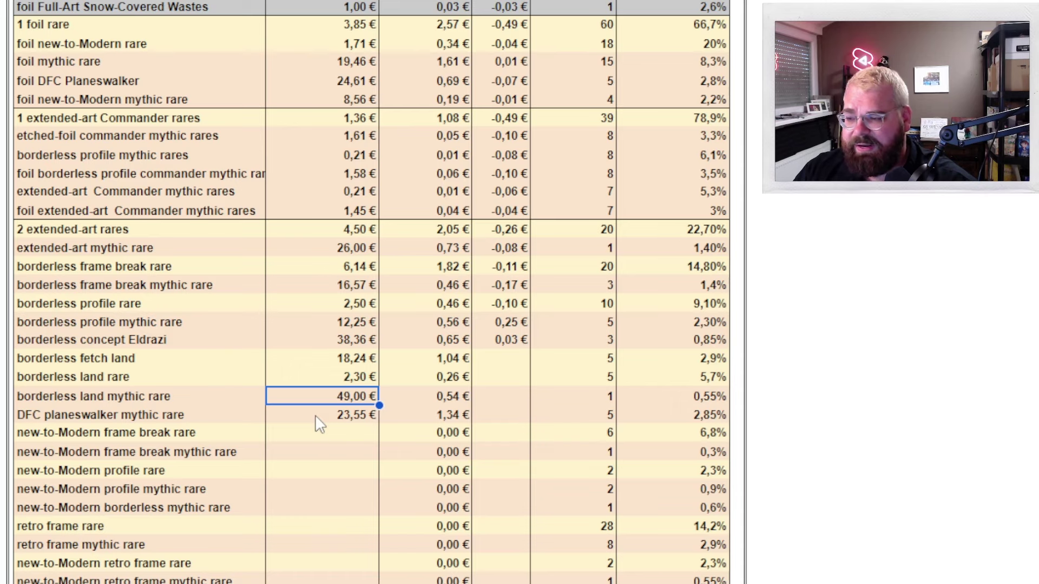
- Enter Δ 09.06. values -0,15/-0,20/-0,02/-0,05 € for the rows from borderless fetch land to DFC planeswalker mythic rare
{"action": "left_click_drag", "start_coordinate": [452, 360], "coordinate": [441, 419]}
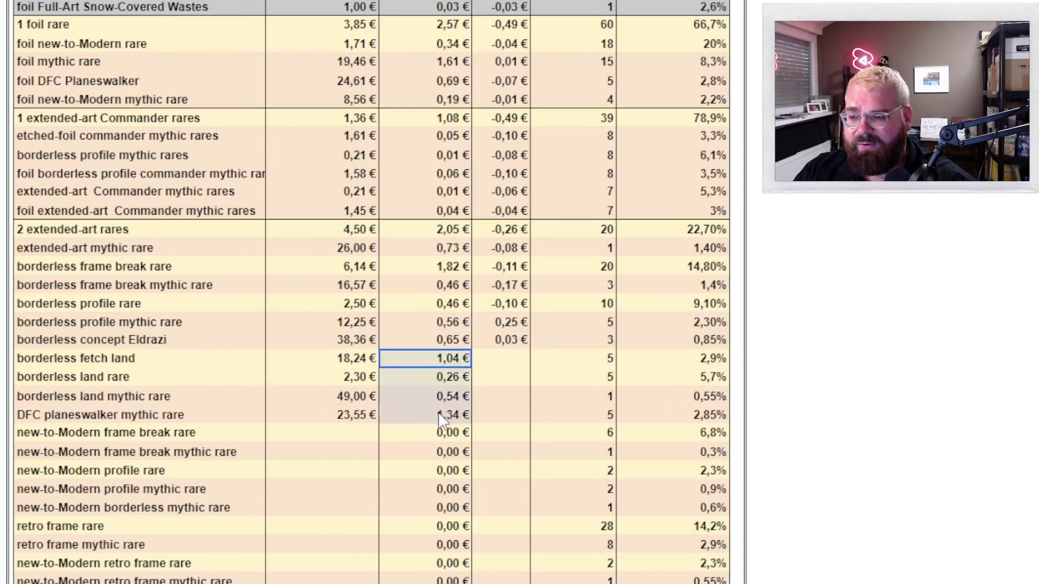
{"action": "key", "text": "Right"}
{"action": "type", "text": "-0,15 € -0,20 € -0,02 € -0,05 €"}
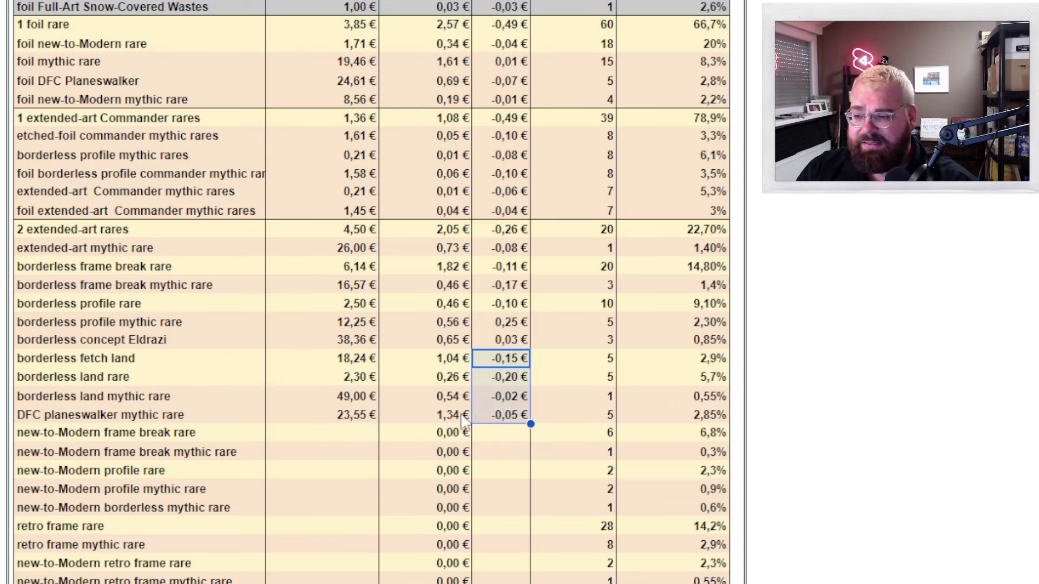
- Review the expected values and Δ 09.06. changes from 2 extended-art rares to DFC planeswalker mythic rare
{"action": "key", "text": "Right"}
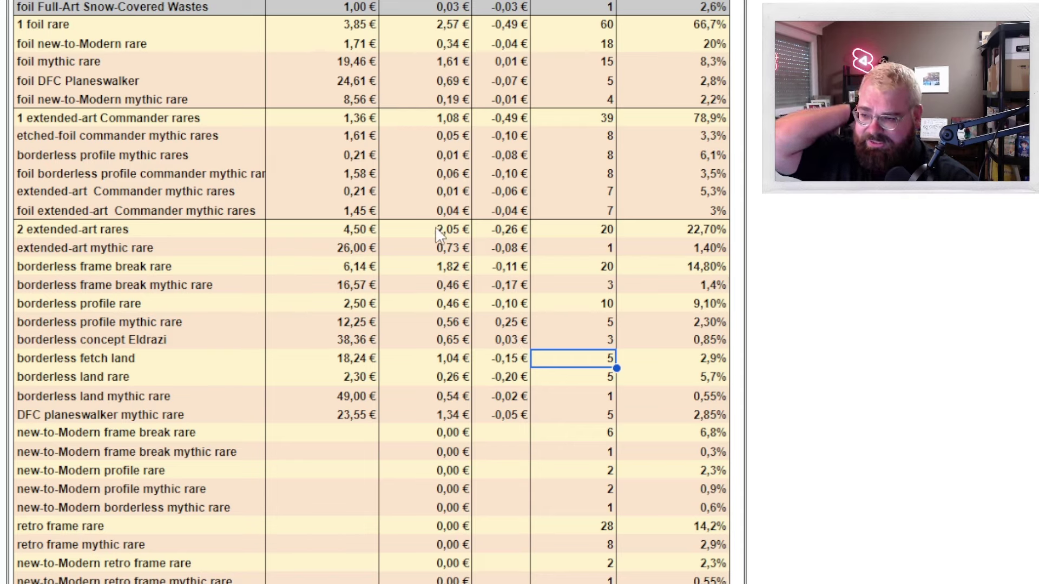
{"action": "left_click_drag", "start_coordinate": [436, 229], "coordinate": [437, 417]}
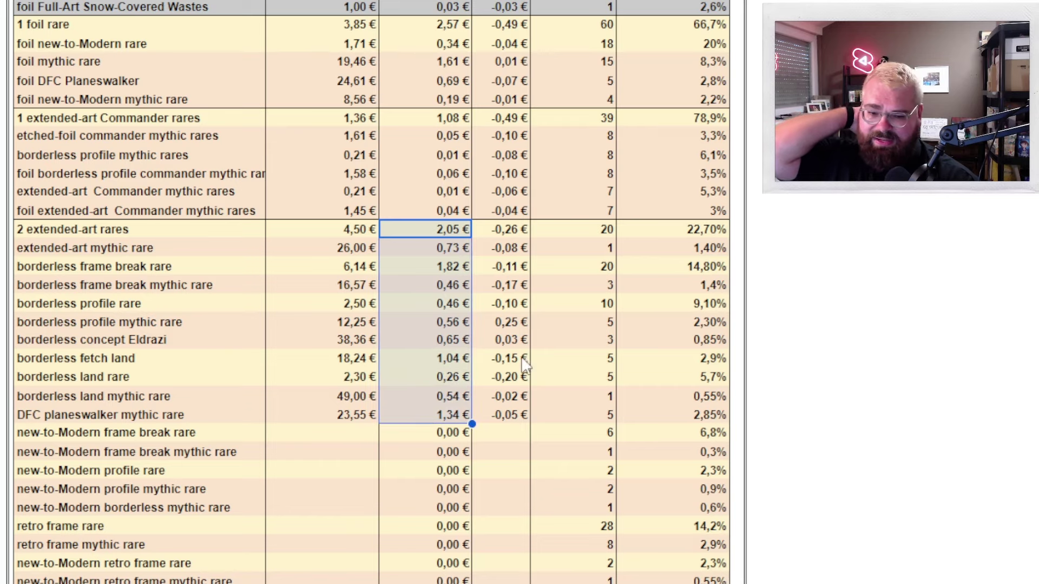
{"action": "left_click_drag", "start_coordinate": [528, 232], "coordinate": [499, 420]}
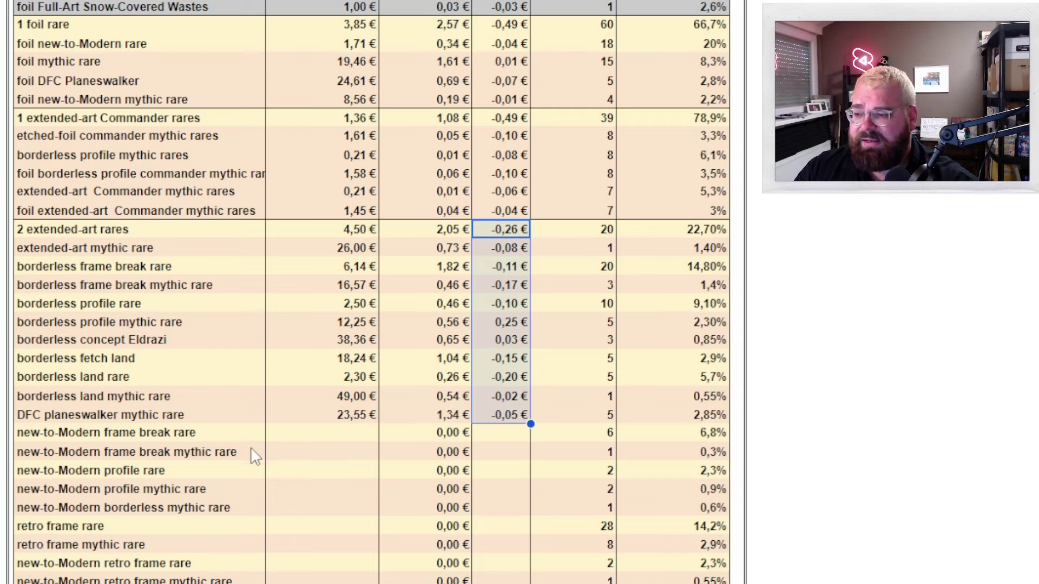
- Enter average prices 4,27/19,45/0,00/3,00/26,50 € and Δ 09.06. values -0,13/0,02/0,00/-0,01/-0,02 € from new-to-Modern frame break rare to new-to-Modern borderless mythic rare
{"action": "left_click", "coordinate": [292, 442]}
{"action": "type", "text": "4,27 € 19,45 € 0,00 € 3,00 € 26,50 €"}
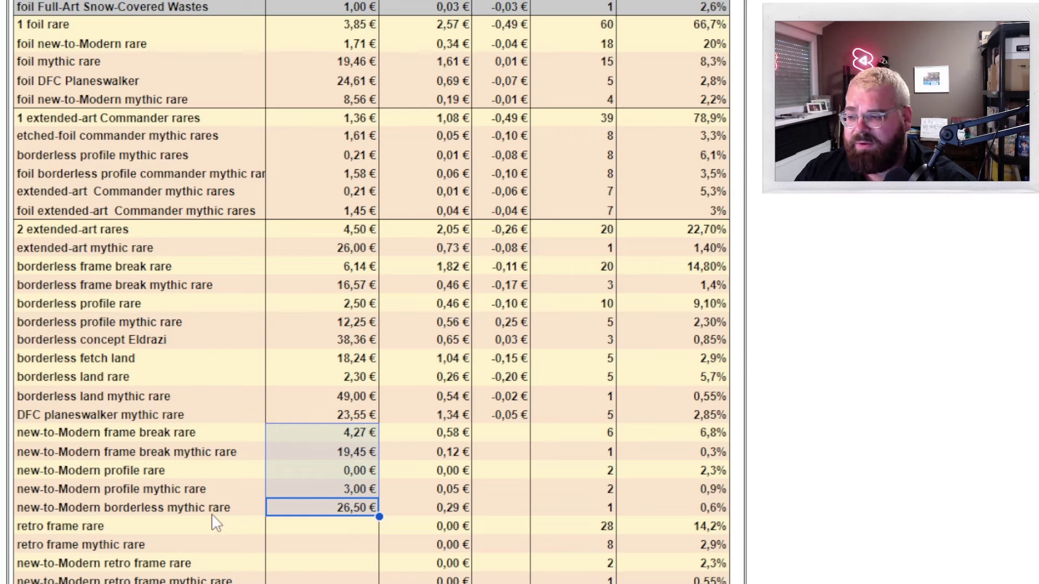
{"action": "left_click", "coordinate": [229, 515]}
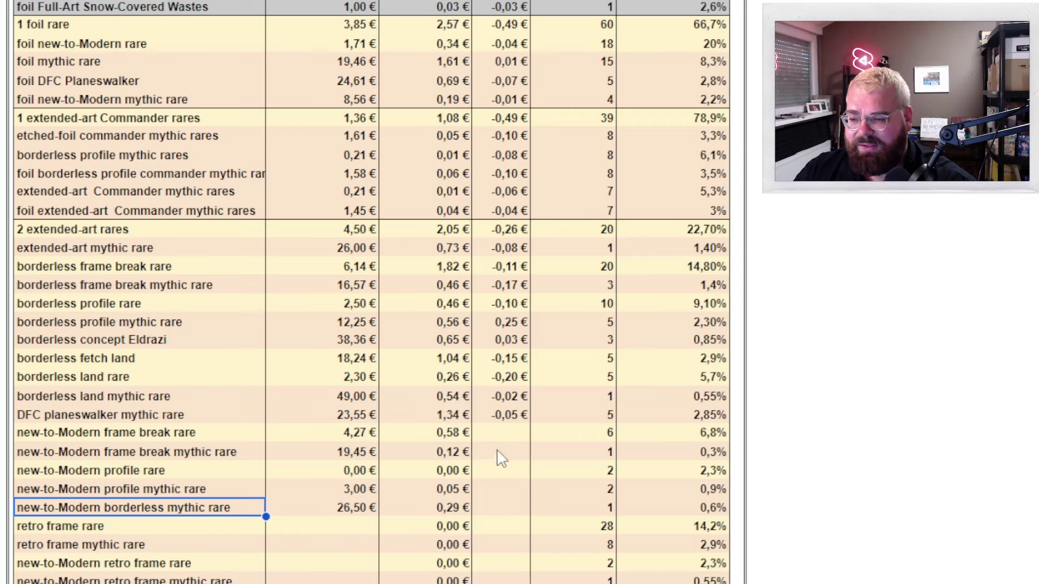
{"action": "type", "text": "-0,13 € 0,02 € 0,00 € -0,01 € -0,02 €"}
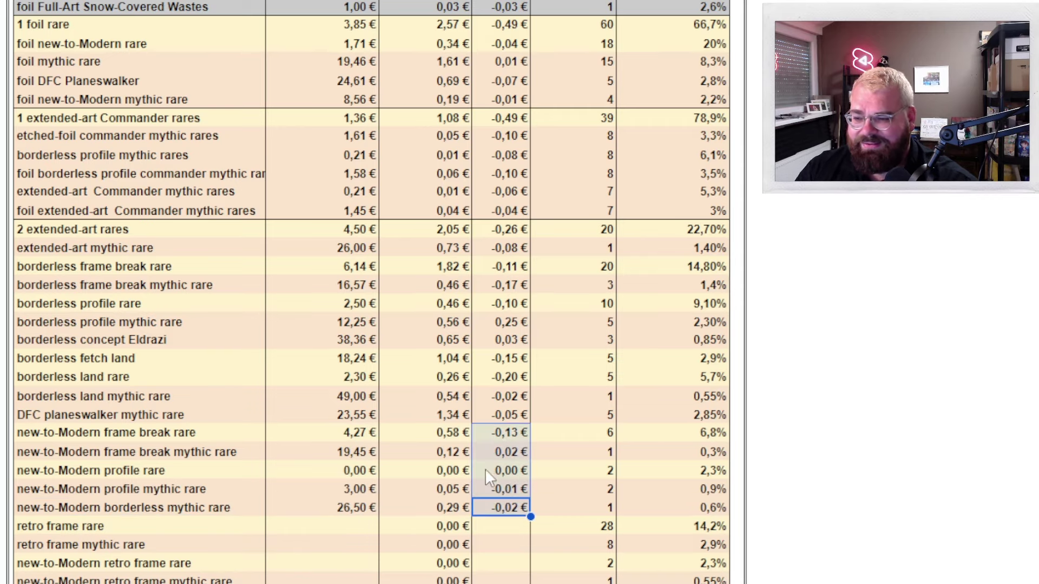
{"action": "left_click", "coordinate": [522, 453]}
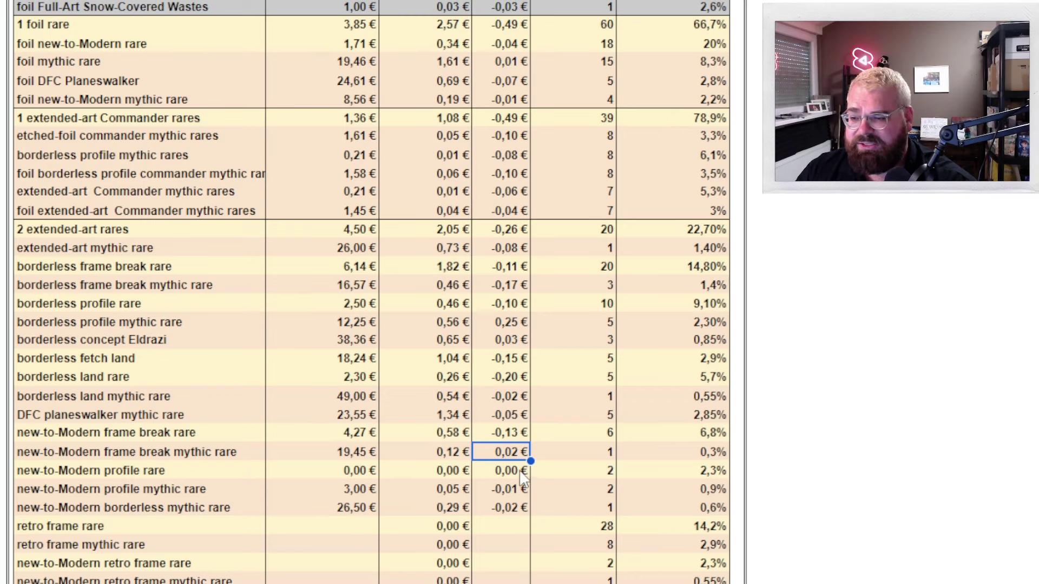
- Enter average prices 5,62/16,75 € and Δ 09.06. values -0,46/-0,09 € for retro frame rare and retro frame mythic rare
{"action": "left_click", "coordinate": [520, 472]}
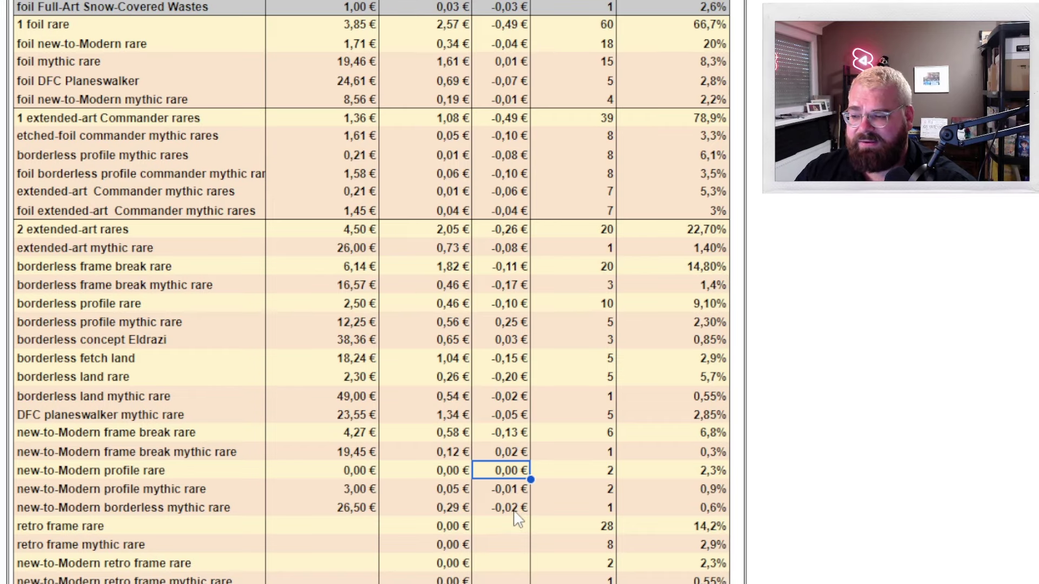
{"action": "scroll", "coordinate": [477, 518], "scroll_direction": "down", "scroll_amount": 4}
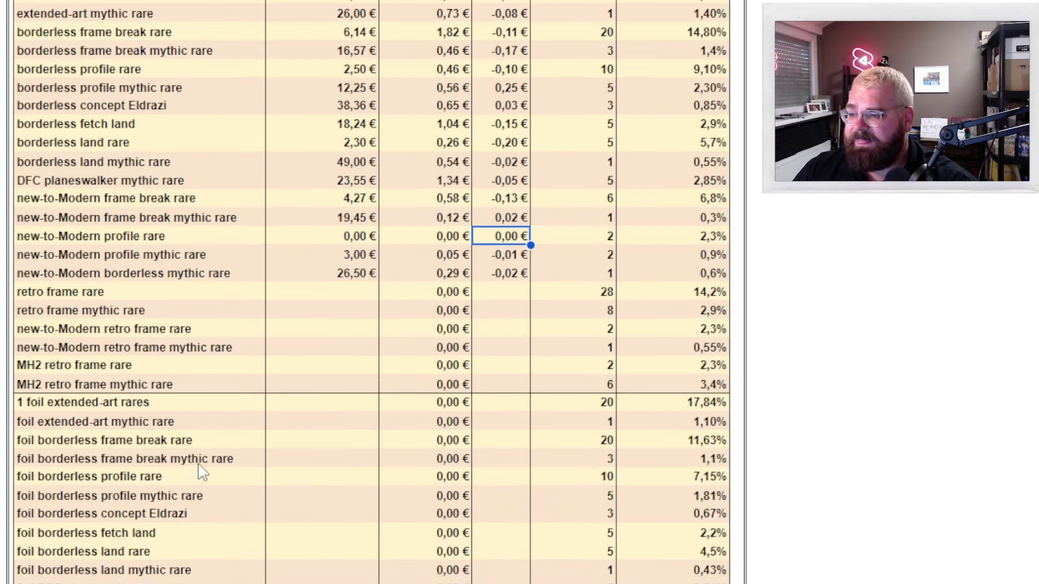
{"action": "left_click", "coordinate": [303, 292]}
{"action": "type", "text": "5,62 € 16,75 €"}
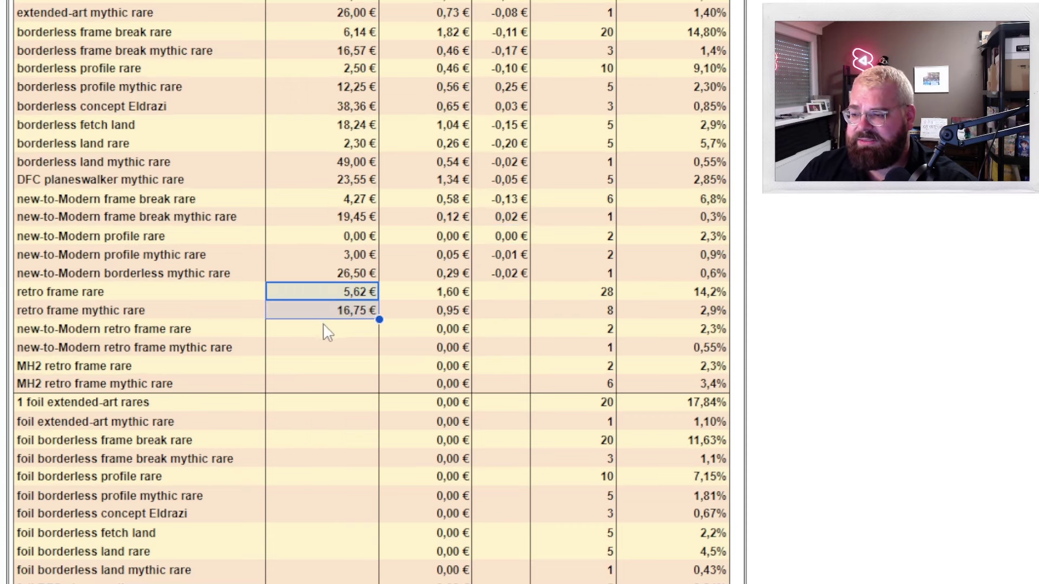
{"action": "left_click", "coordinate": [337, 297]}
{"action": "left_click", "coordinate": [488, 294]}
{"action": "type", "text": "-0,46 € -0,09 €"}
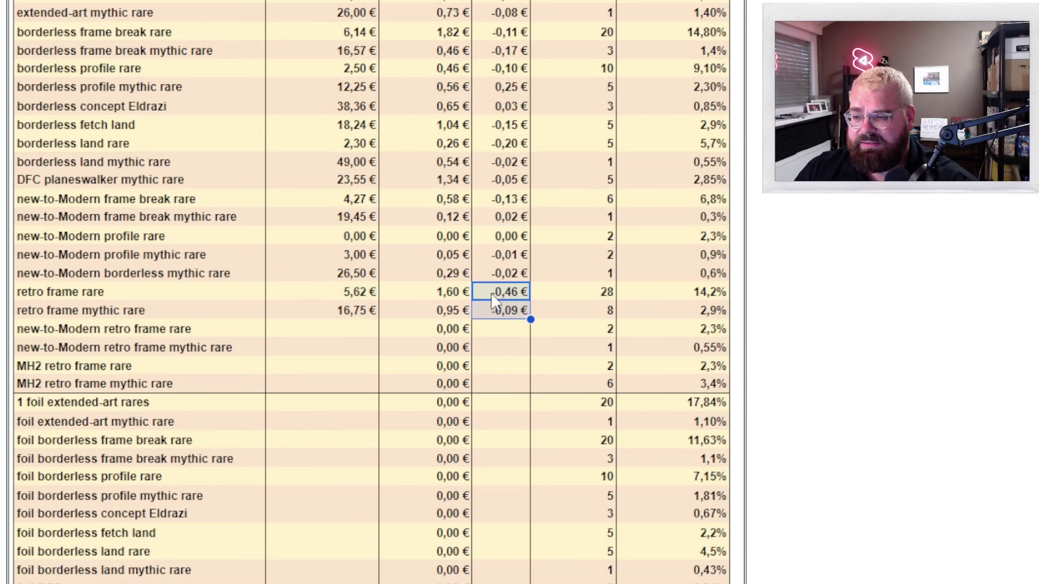
{"action": "key", "text": "Right"}
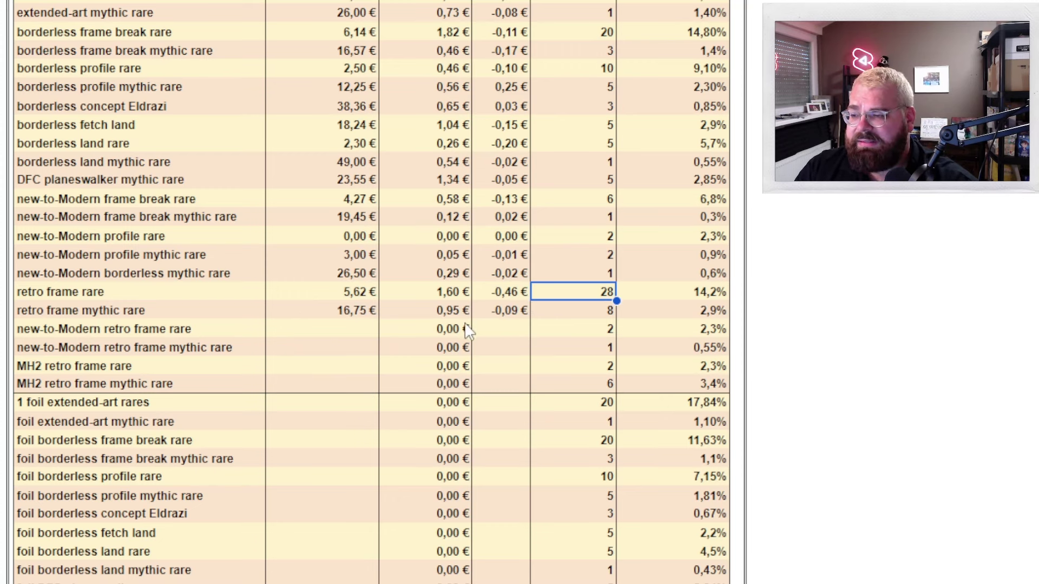
- Enter average prices 2,35/6,00 € and Δ 09.06. values -0,04/-0,02 € for new-to-Modern retro frame rare and mythic rare
{"action": "key", "text": "Left"}
{"action": "key", "text": "Left"}
{"action": "key", "text": "Left"}
{"action": "key", "text": "Down"}
{"action": "key", "text": "Down"}
{"action": "type", "text": "2,35 € 6,00 €"}
{"action": "key", "text": "Right"}
{"action": "key", "text": "Right"}
{"action": "type", "text": "-0,04 € -0,02 €"}
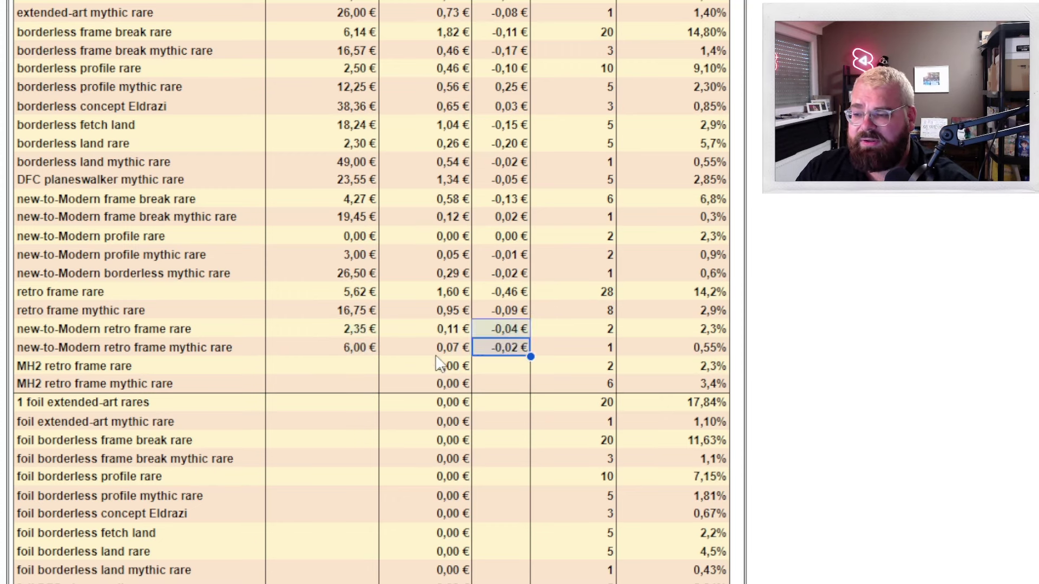
{"action": "key", "text": "Right"}
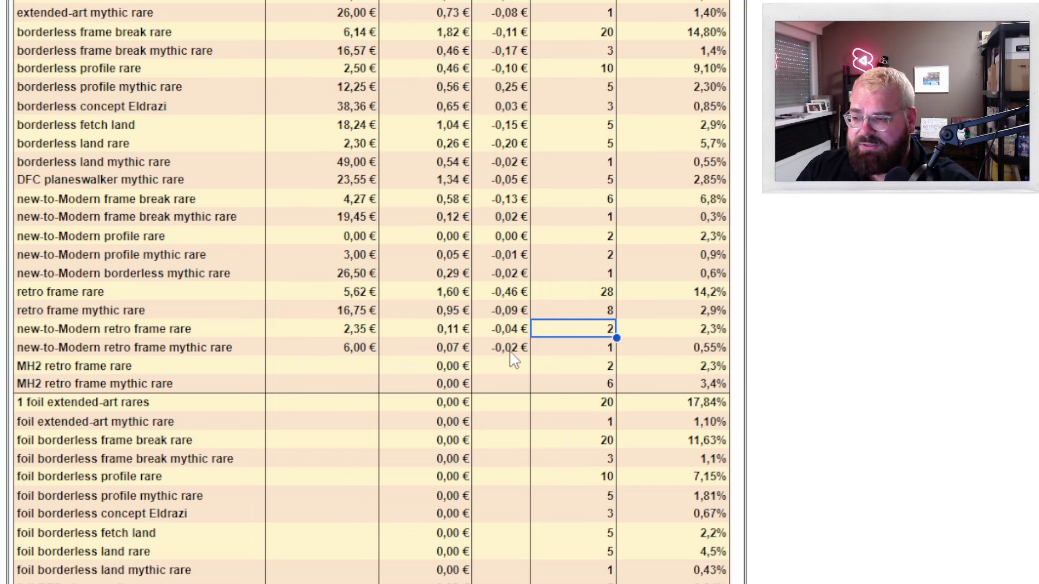
- Enter average prices 8,56/21,05 € and Δ 09.06. values -0,03/-0,23 € for MH2 retro frame rare and mythic rare
{"action": "key", "text": "Down"}
{"action": "key", "text": "Down"}
{"action": "key", "text": "Left"}
{"action": "key", "text": "Left"}
{"action": "key", "text": "Left"}
{"action": "type", "text": "8,56 € 21,05 €"}
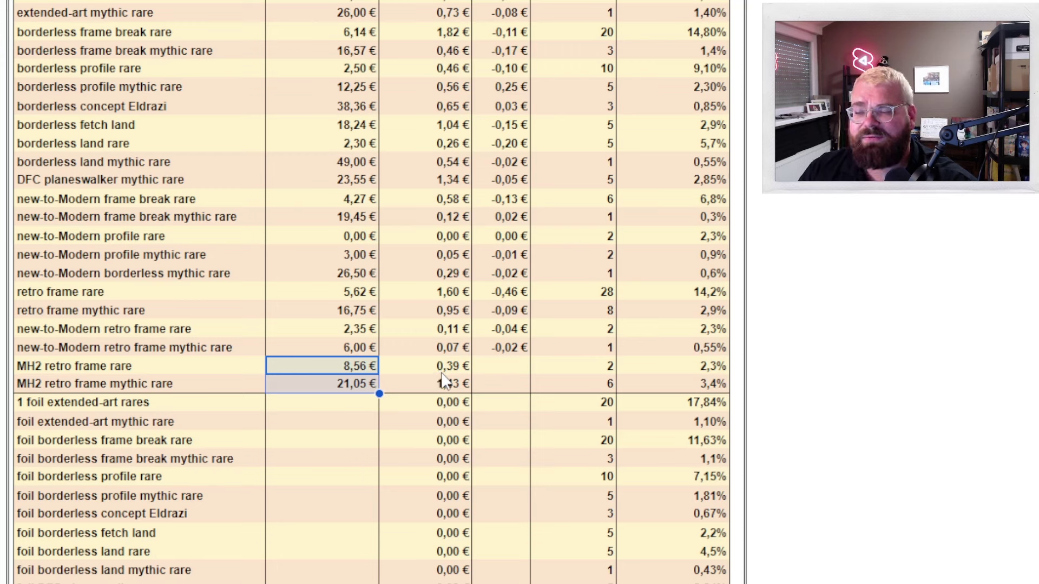
{"action": "left_click", "coordinate": [433, 384]}
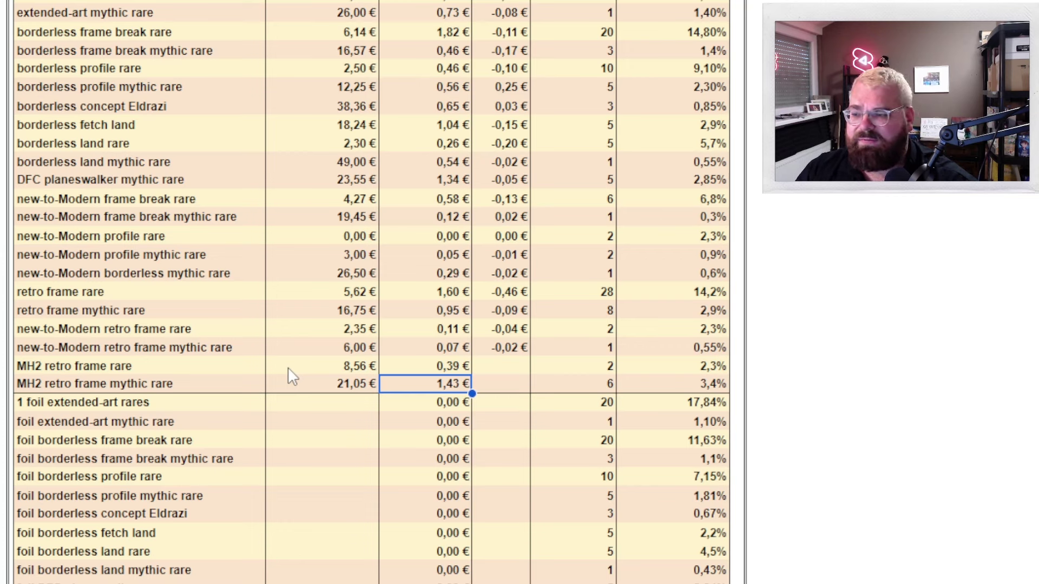
{"action": "key", "text": "Right"}
{"action": "key", "text": "shift+Up"}
{"action": "key", "text": "ctrl+v"}
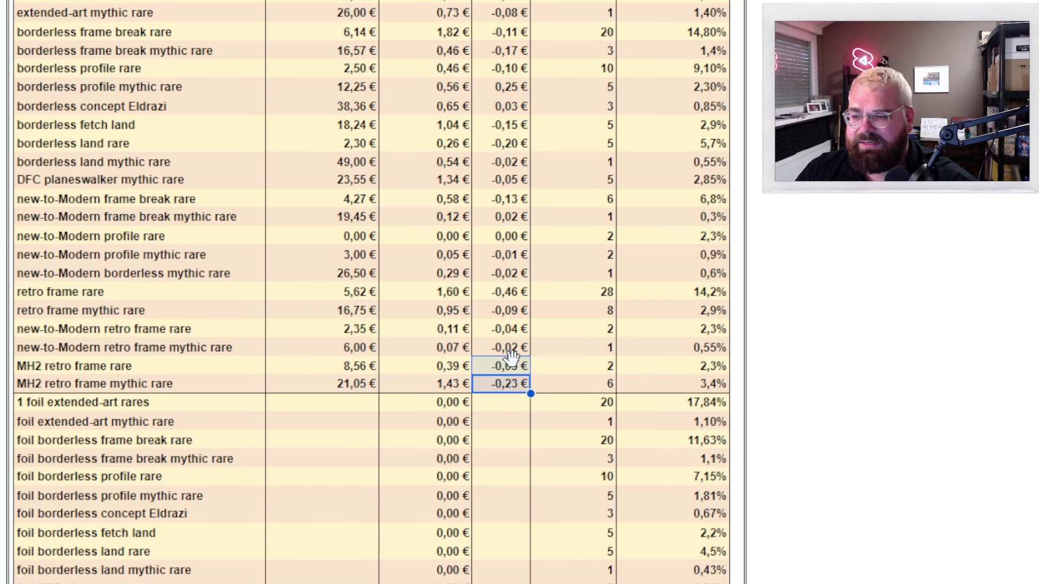
{"action": "key", "text": "Right"}
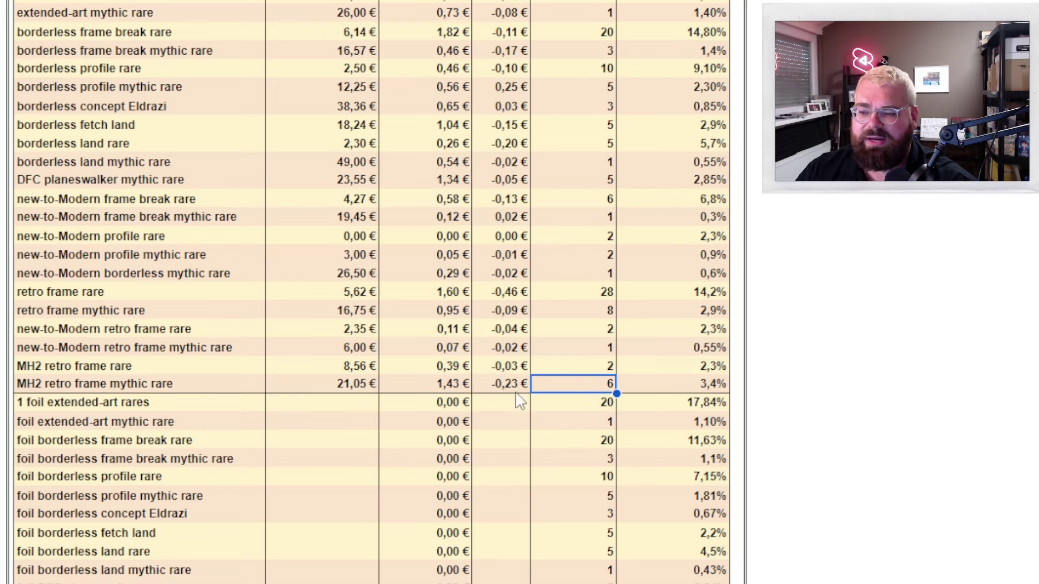
- Review the expected values and Δ 09.06. changes from 2 extended-art rares to MH2 retro frame mythic rare, plus the Summe row
{"action": "left_click_drag", "start_coordinate": [457, 386], "coordinate": [450, 230]}
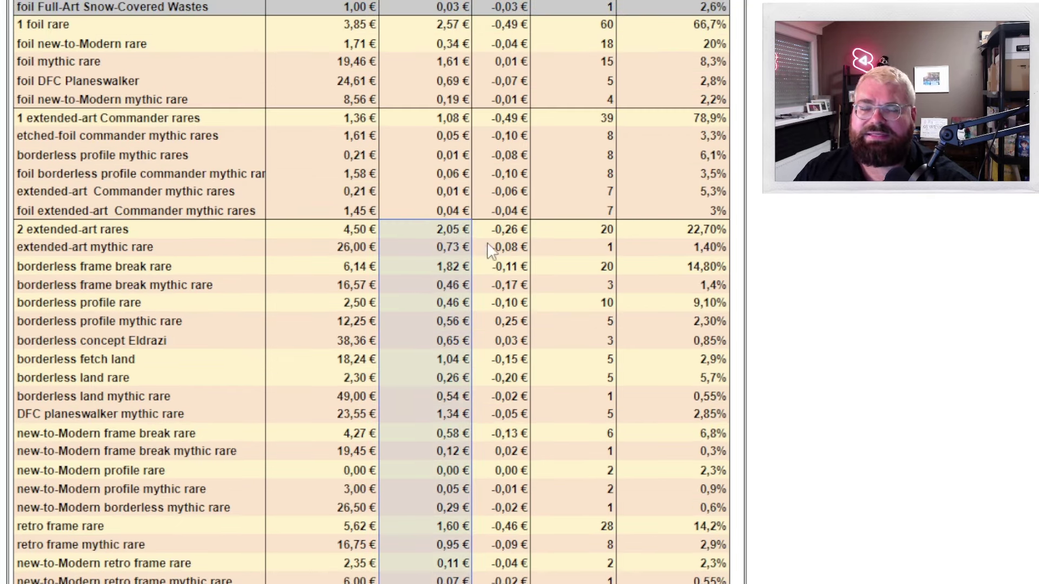
{"action": "left_click_drag", "start_coordinate": [509, 231], "coordinate": [508, 582]}
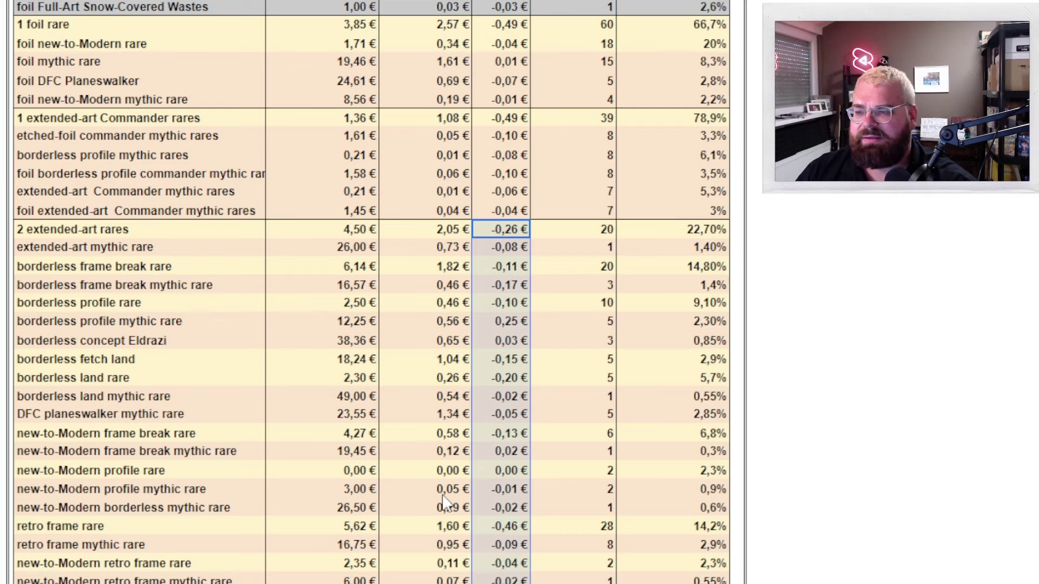
{"action": "left_click", "coordinate": [507, 322]}
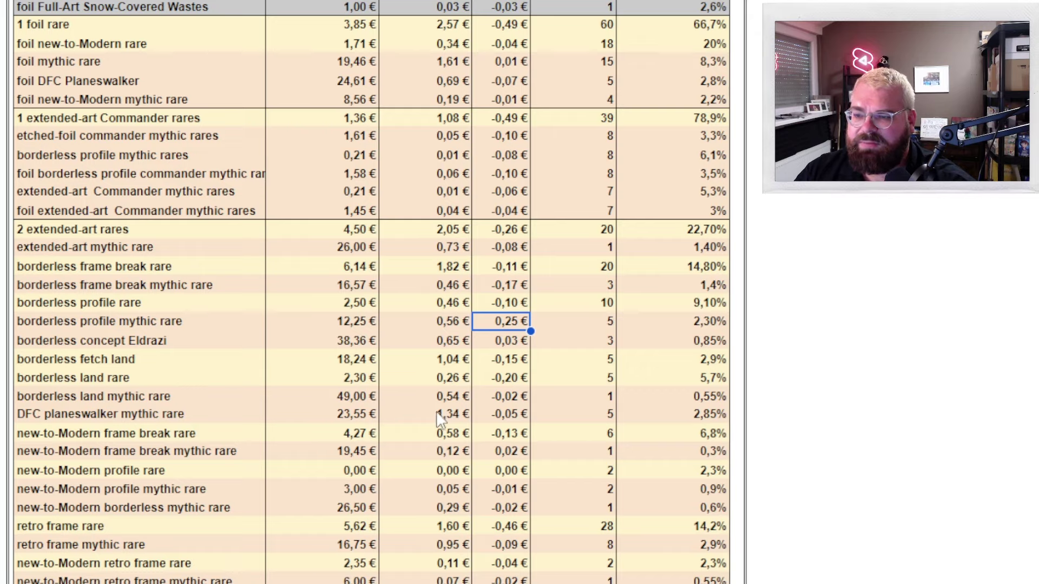
{"action": "scroll", "coordinate": [453, 388], "scroll_direction": "down", "scroll_amount": 4}
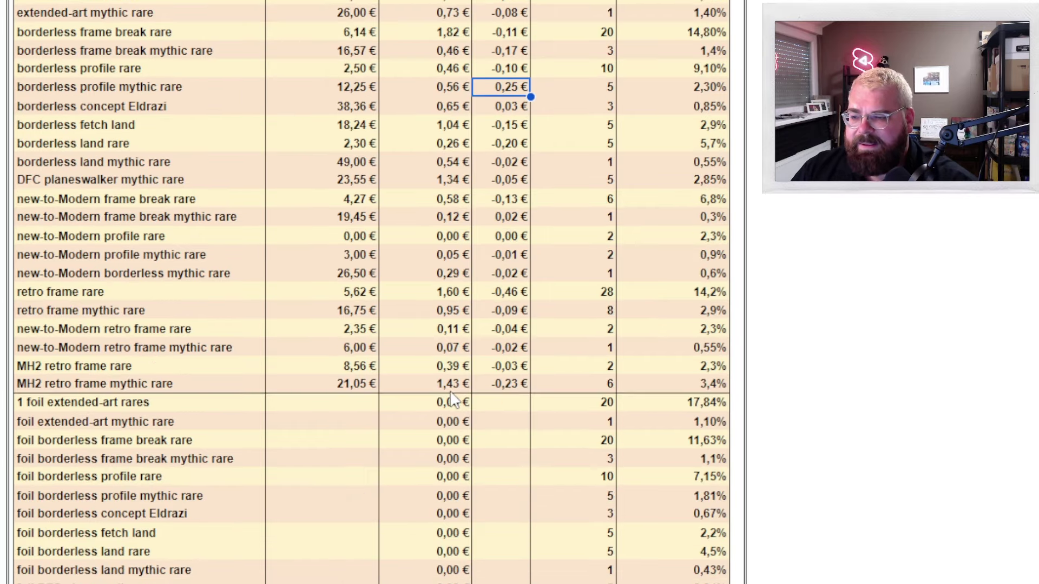
{"action": "left_click", "coordinate": [502, 367]}
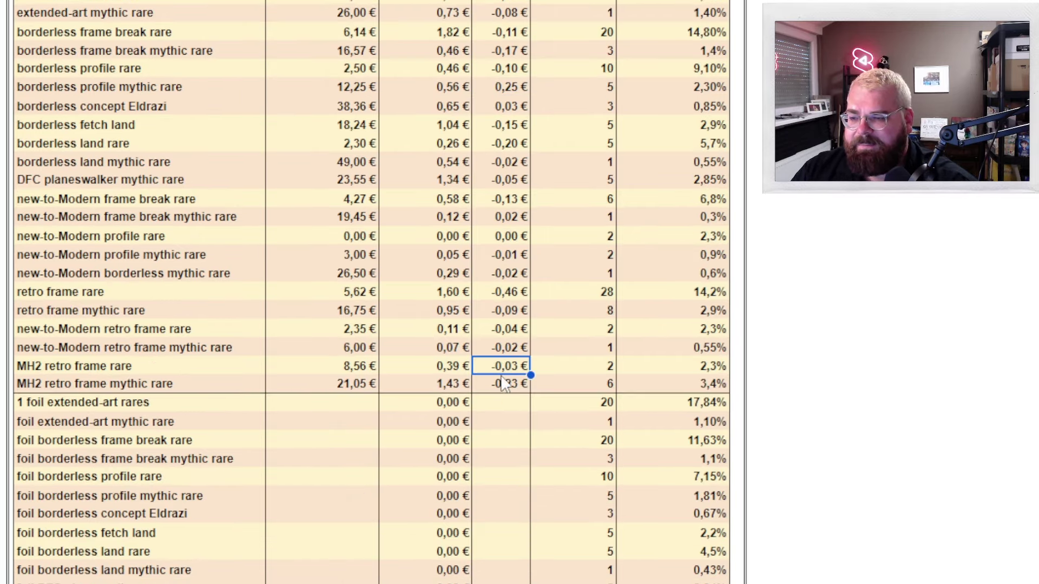
{"action": "scroll", "coordinate": [502, 383], "scroll_direction": "down", "scroll_amount": 4}
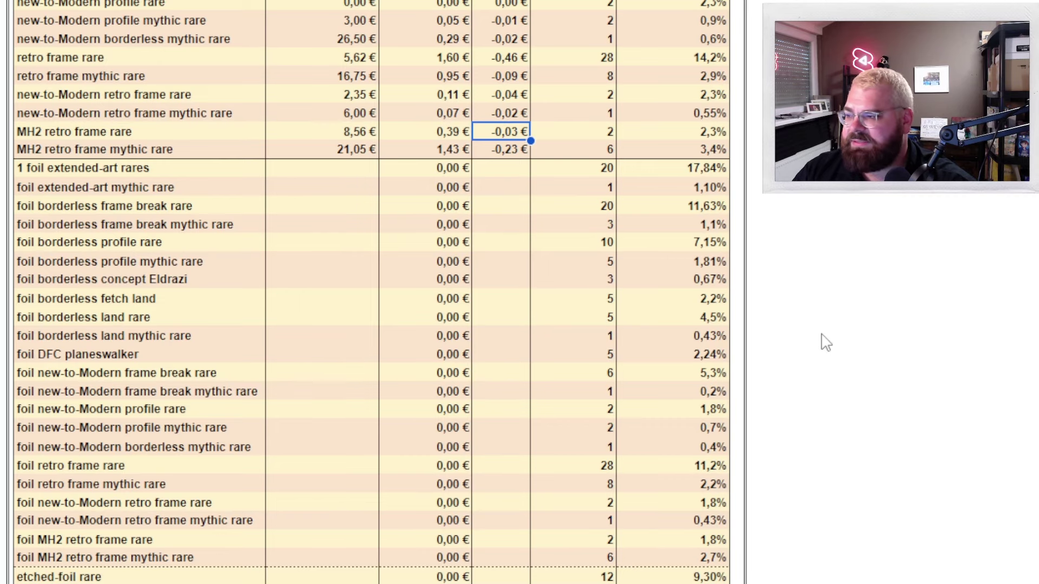
{"action": "scroll", "coordinate": [825, 343], "scroll_direction": "down", "scroll_amount": 4}
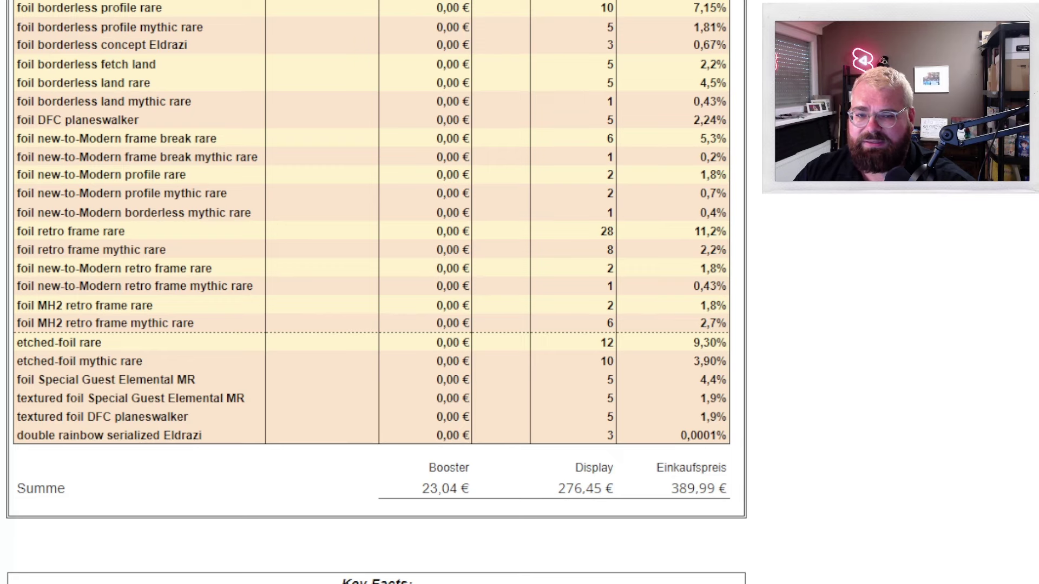
- Enter average prices 7,19/52,57 € and Δ 09.06. values -0,46/0,03 € for 1 foil extended-art rares and foil extended-art mythic rare
{"action": "scroll", "coordinate": [376, 292], "scroll_direction": "up", "scroll_amount": 1}
{"action": "scroll", "coordinate": [376, 292], "scroll_direction": "up", "scroll_amount": 3}
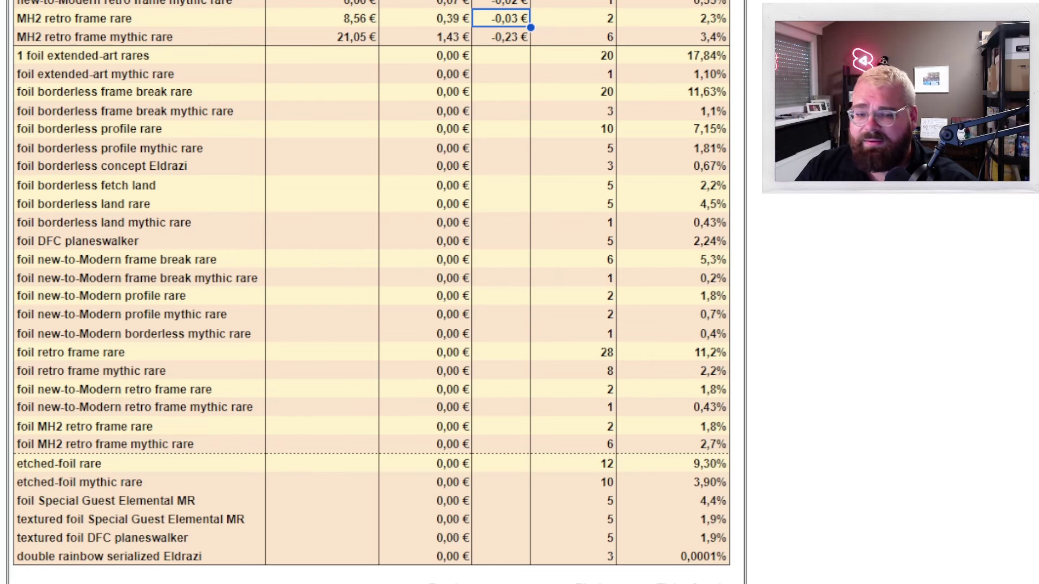
{"action": "scroll", "coordinate": [371, 292], "scroll_direction": "down", "scroll_amount": 1}
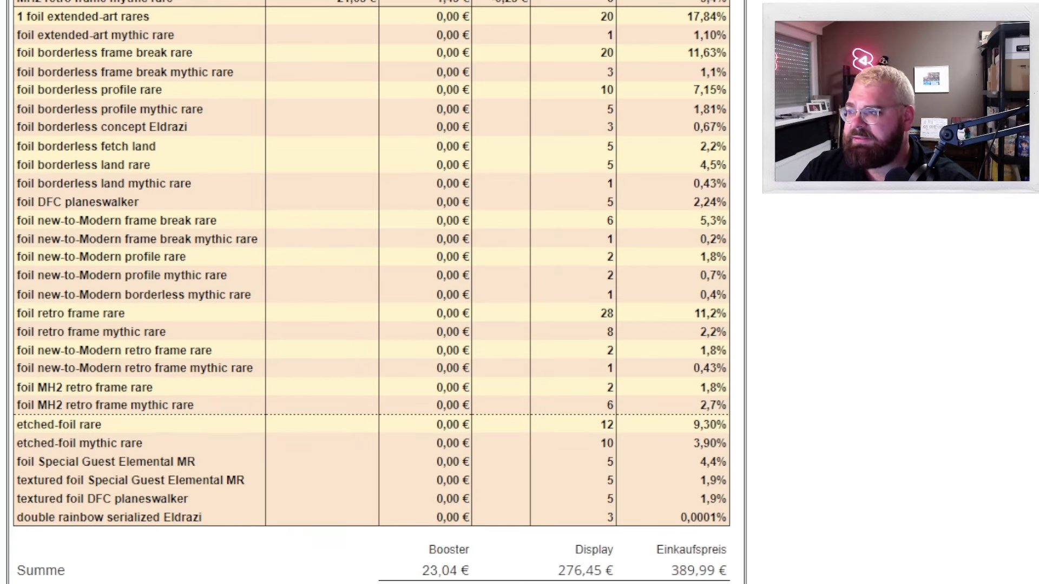
{"action": "left_click", "coordinate": [344, 18]}
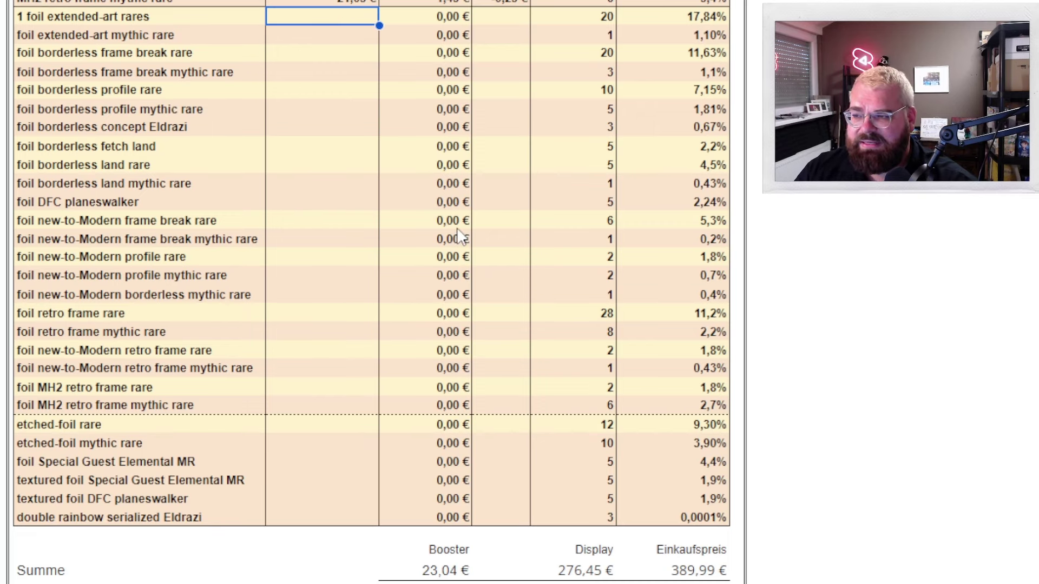
{"action": "type", "text": "7,19 € 52,57 €"}
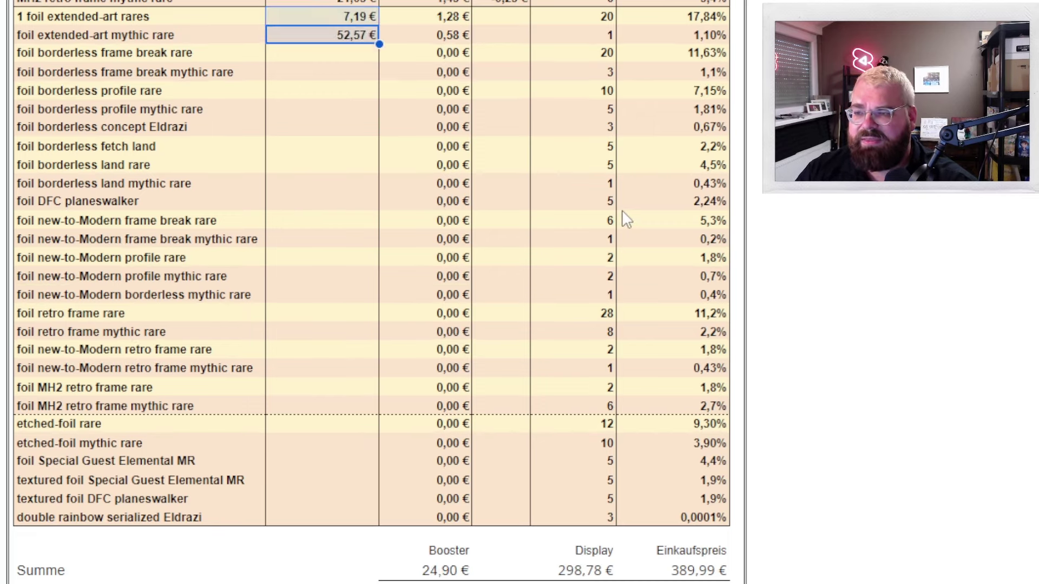
{"action": "left_click_drag", "start_coordinate": [425, 18], "coordinate": [440, 35]}
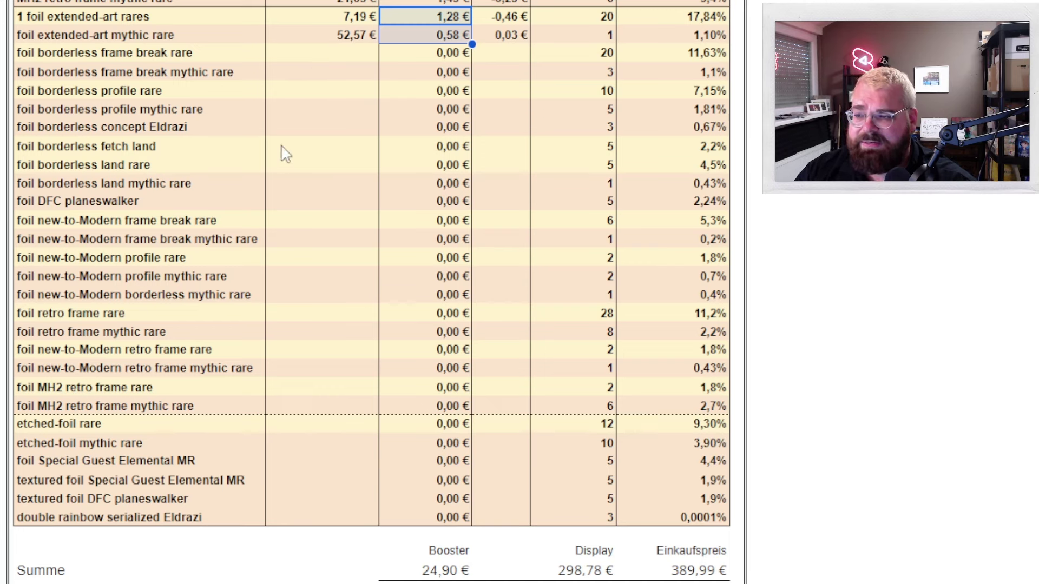
- Enter average prices 15,12/30,73/3,01/19,68/73,56 € for the rows from foil borderless frame break rare to foil borderless concept Eldrazi
{"action": "type", "text": "15,12 € 30,73 € 3,01 € 19,68 € 73,56 €"}
{"action": "left_click", "coordinate": [350, 59]}
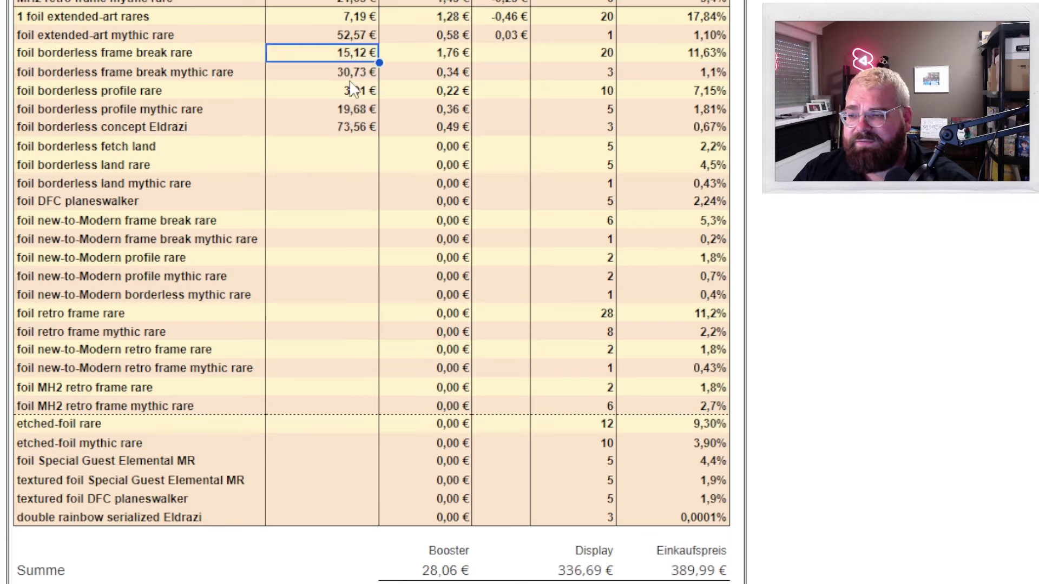
{"action": "left_click", "coordinate": [359, 75]}
{"action": "left_click", "coordinate": [360, 93]}
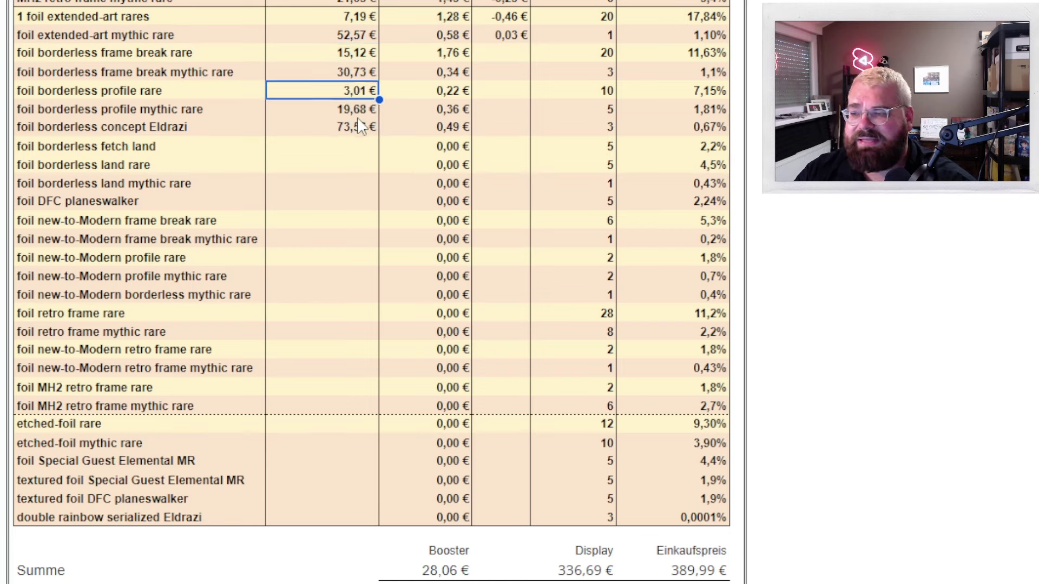
{"action": "left_click", "coordinate": [358, 111]}
{"action": "left_click", "coordinate": [356, 134]}
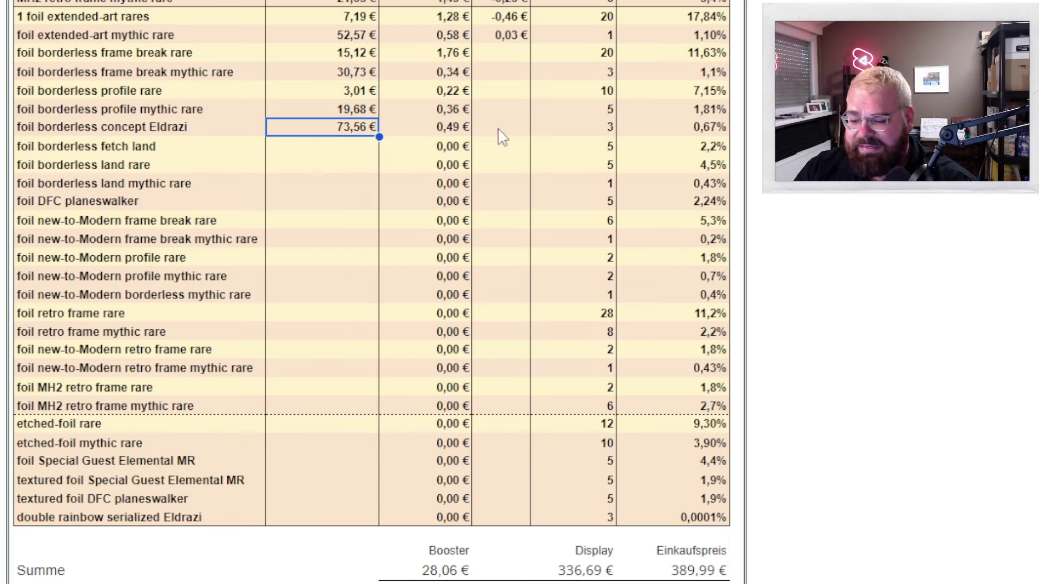
- Enter Δ 09.06. values 0,00/-0,05/-0,29/0,03/-0,23 € for the rows from foil borderless frame break rare to foil borderless concept Eldrazi
{"action": "key", "text": "ctrl+z"}
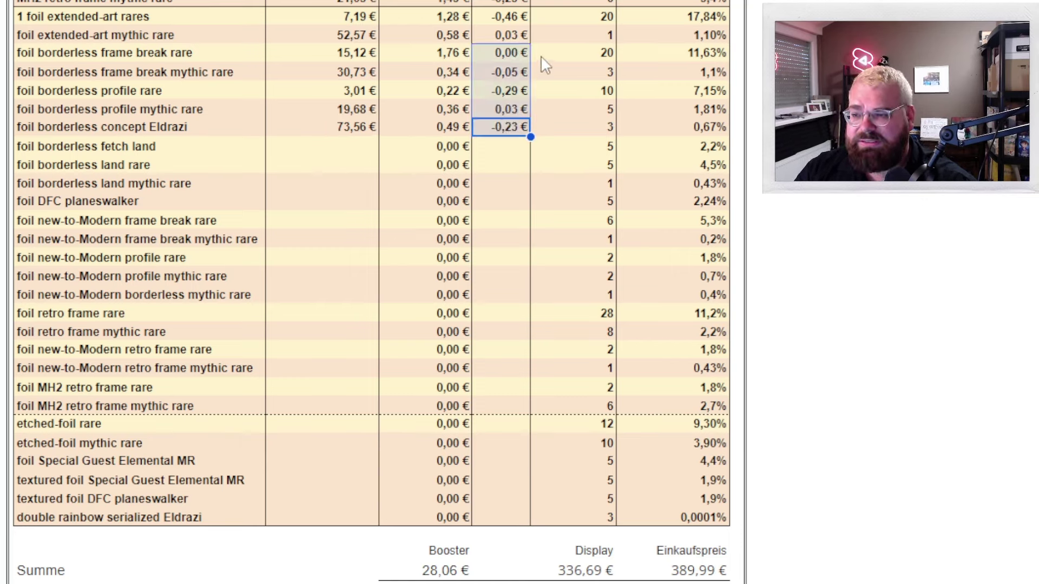
{"action": "left_click", "coordinate": [528, 54]}
{"action": "left_click", "coordinate": [517, 76]}
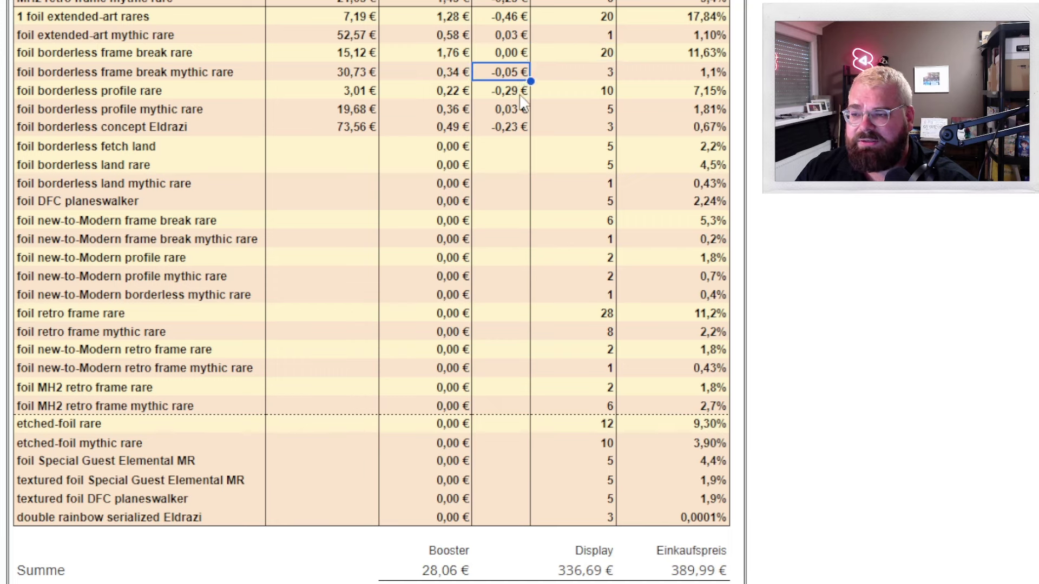
{"action": "left_click", "coordinate": [521, 93]}
{"action": "left_click", "coordinate": [522, 109]}
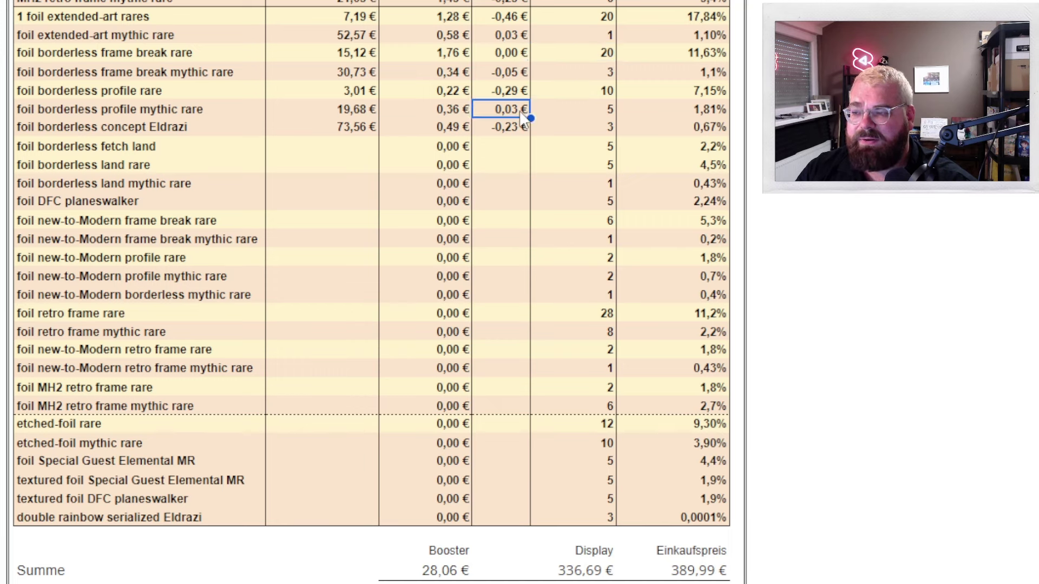
{"action": "left_click", "coordinate": [522, 130]}
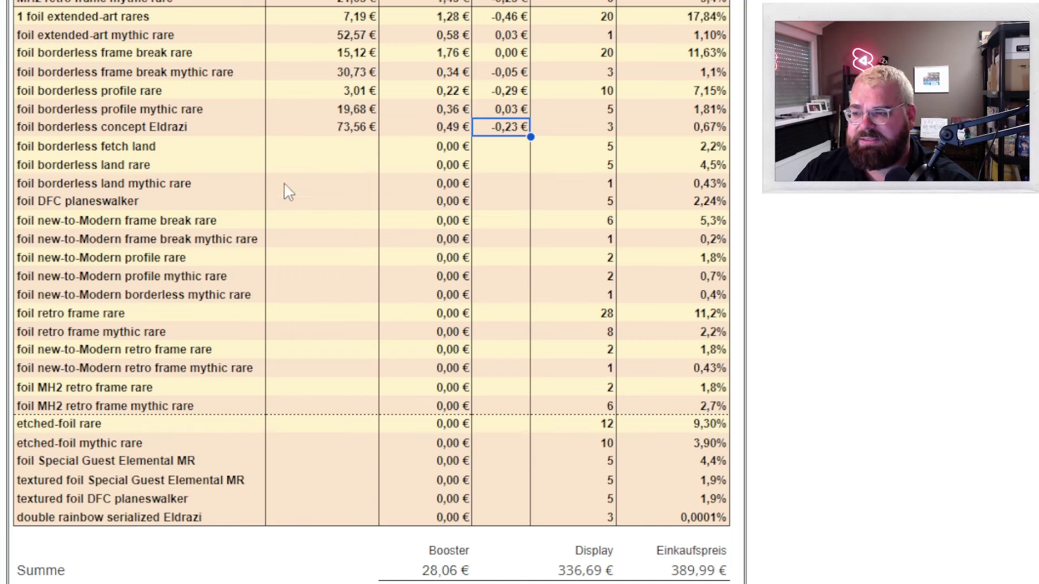
- Enter average prices 34,96/6,32/78,50/37,89 € for foil borderless fetch land, foil borderless land rare, foil borderless land mythic rare and foil DFC planeswalker
{"action": "left_click", "coordinate": [305, 158]}
{"action": "type", "text": "34,96 € 6,32 € 78,50 € 37,89 €"}
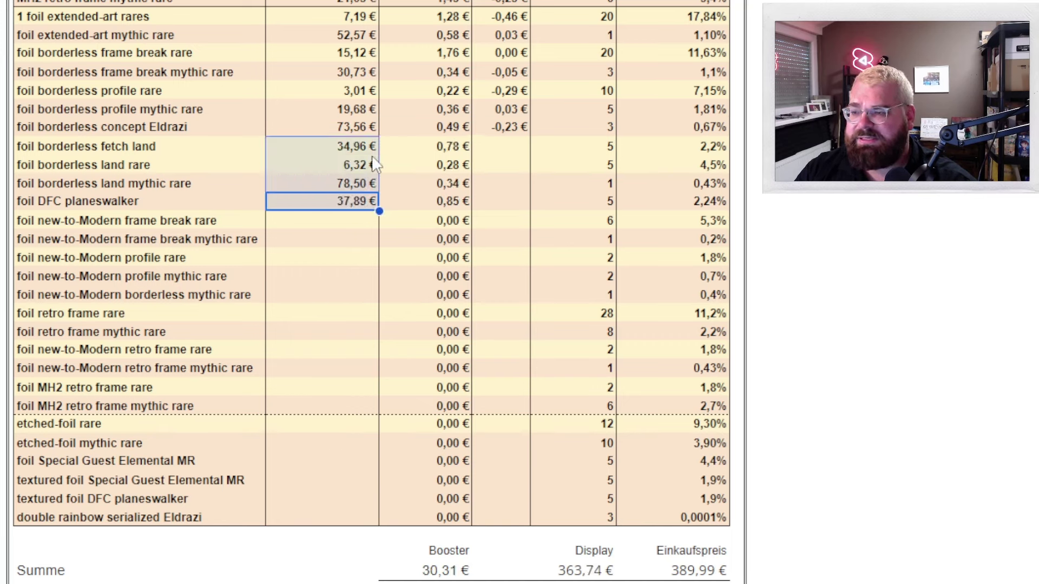
{"action": "left_click", "coordinate": [367, 154]}
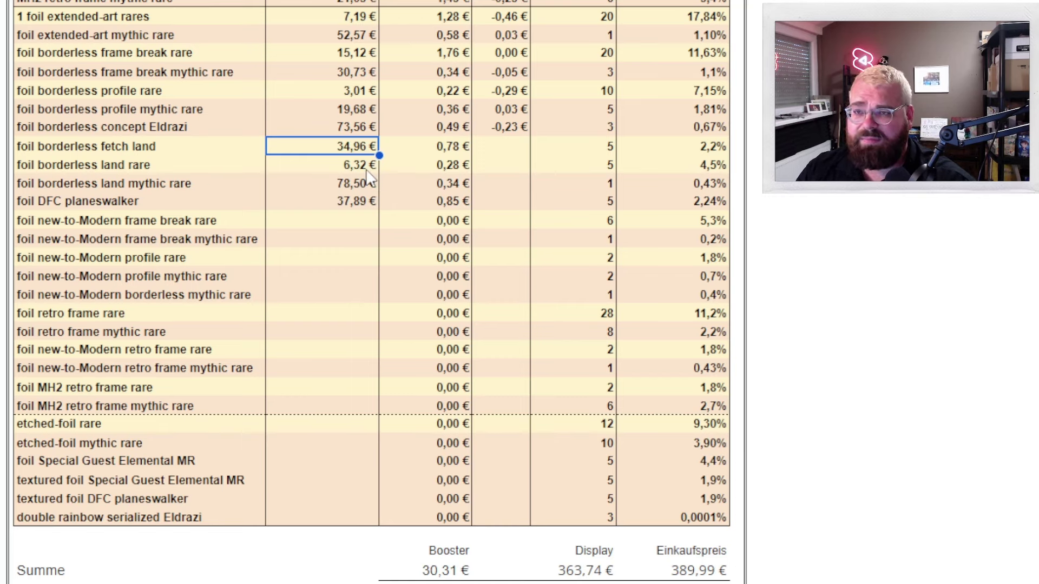
{"action": "left_click", "coordinate": [368, 167]}
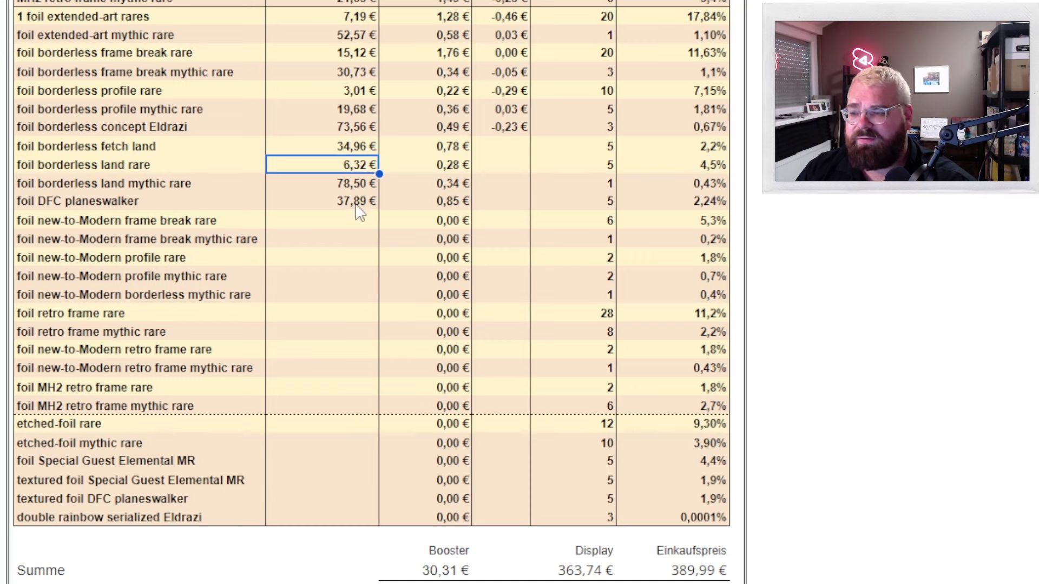
{"action": "left_click", "coordinate": [359, 186]}
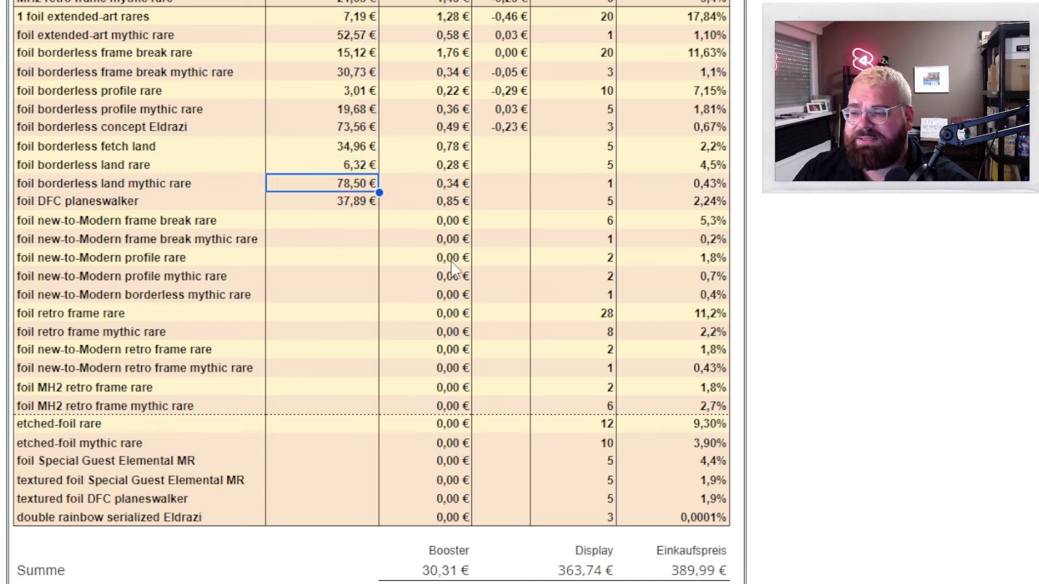
{"action": "left_click", "coordinate": [347, 206]}
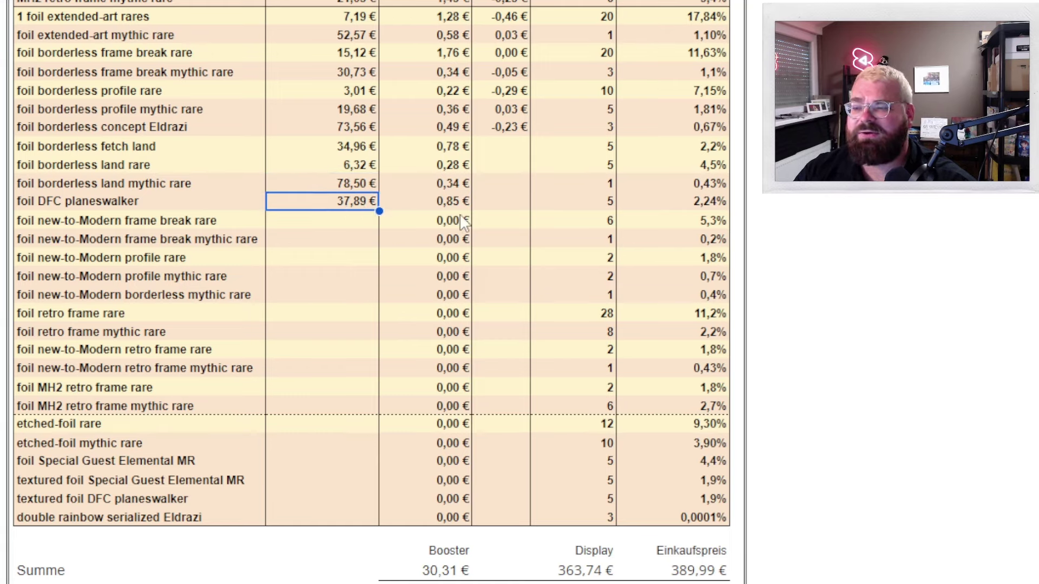
- Enter Δ 09.06. values -0,06/-0,12/-0,02/-0,12 € for the rows from foil borderless fetch land to foil DFC planeswalker
{"action": "left_click_drag", "start_coordinate": [514, 200], "coordinate": [517, 147]}
{"action": "type", "text": "-0,06 € -0,12 € -0,02 € -0,12 €"}
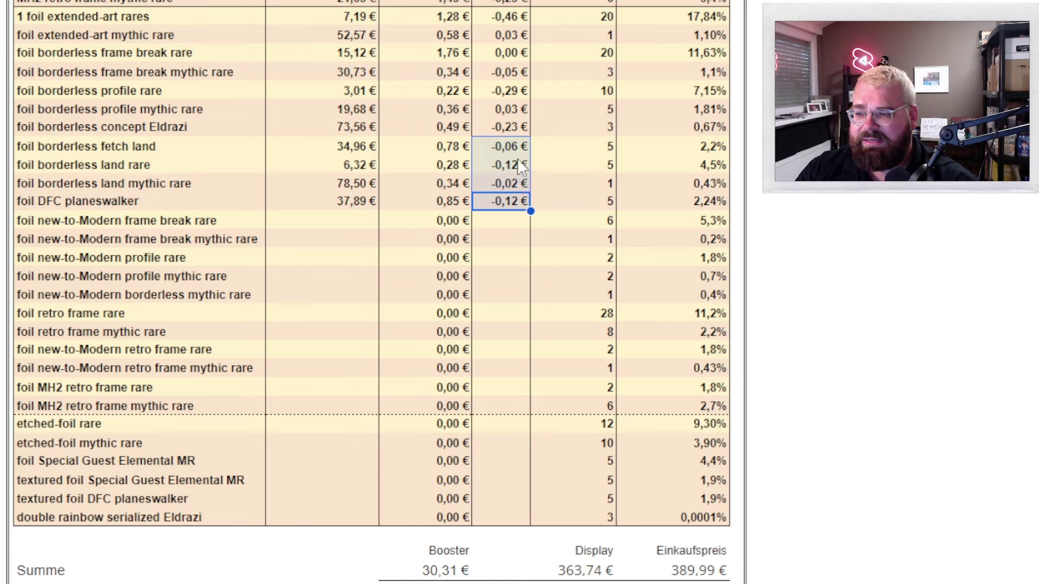
{"action": "left_click", "coordinate": [562, 151]}
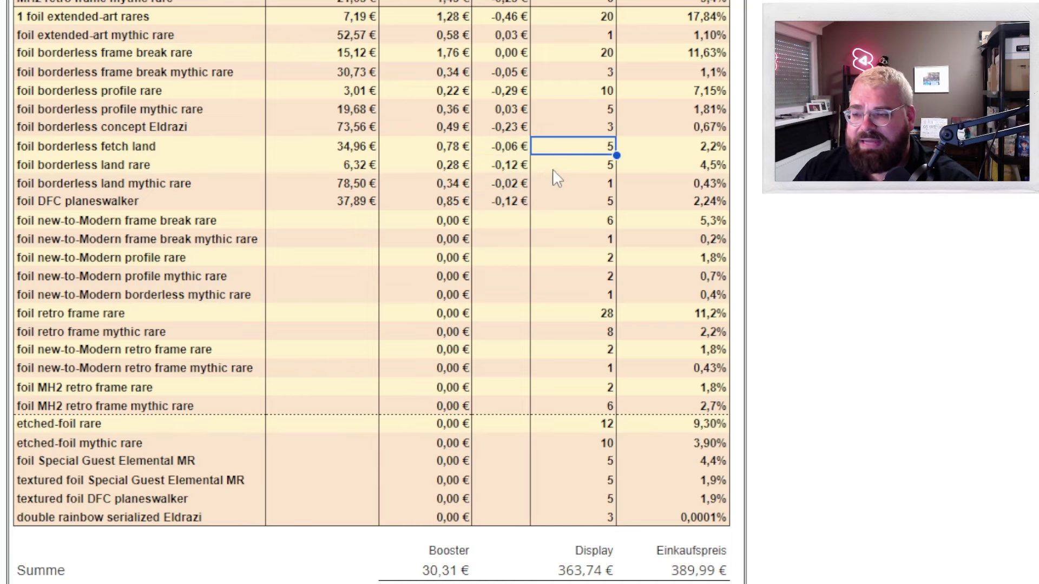
{"action": "left_click", "coordinate": [505, 150]}
{"action": "left_click", "coordinate": [517, 169]}
{"action": "left_click", "coordinate": [518, 188]}
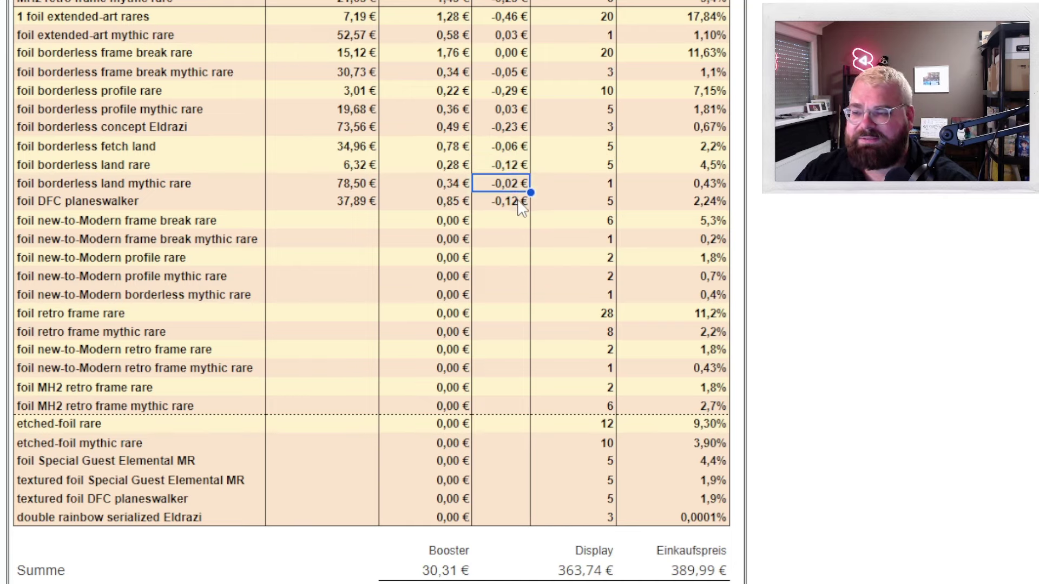
{"action": "left_click", "coordinate": [517, 204]}
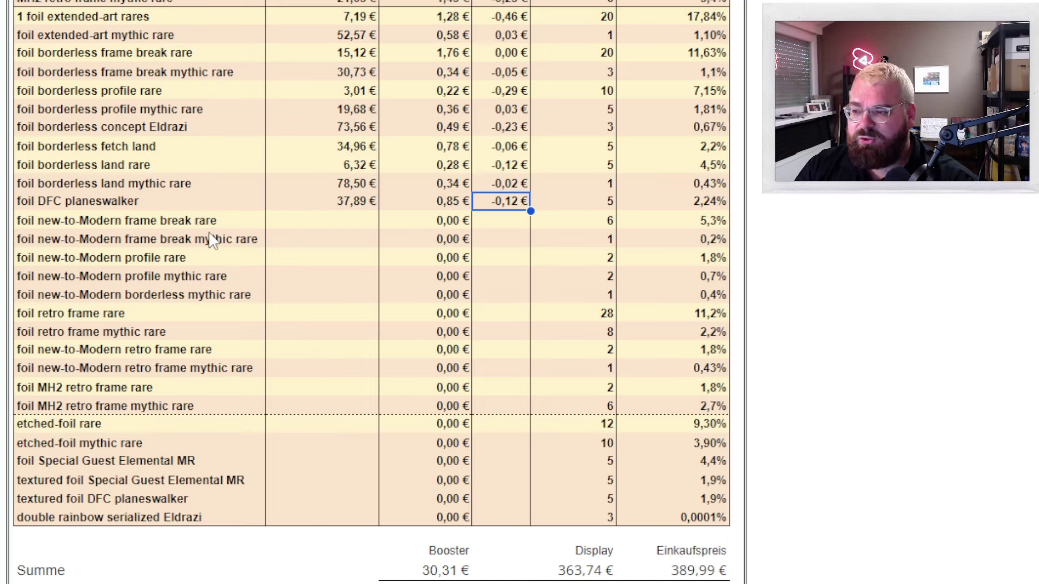
- Enter average prices 9,02/49,99/12,06/9,19/45,00 € for the rows from foil new-to-Modern frame break rare to foil new-to-Modern borderless mythic rare
{"action": "type", "text": "9,02 € 49,99 € 12,06 € 9,19 € 45,00 €"}
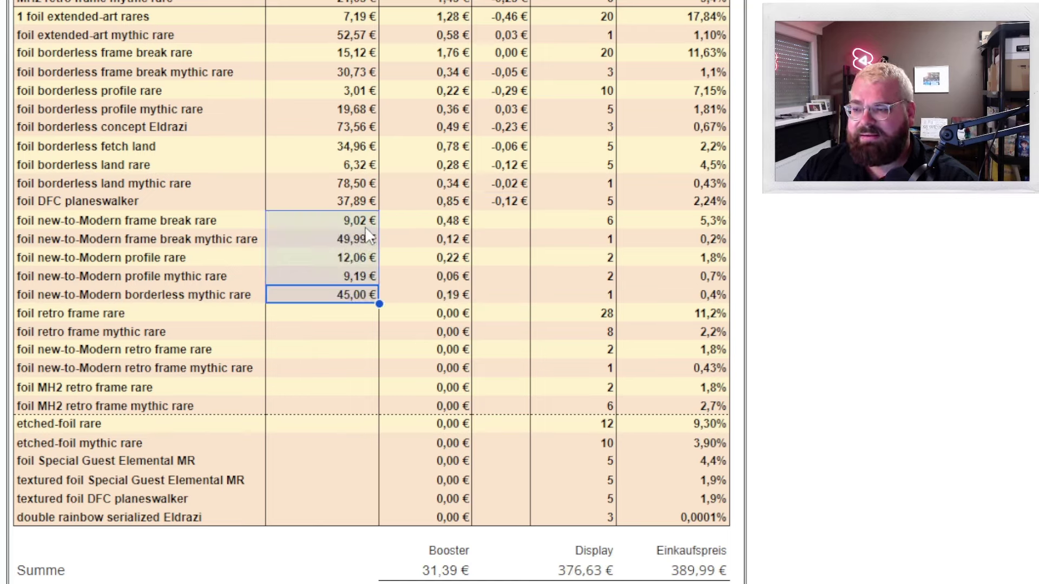
{"action": "left_click", "coordinate": [365, 226]}
{"action": "left_click", "coordinate": [362, 240]}
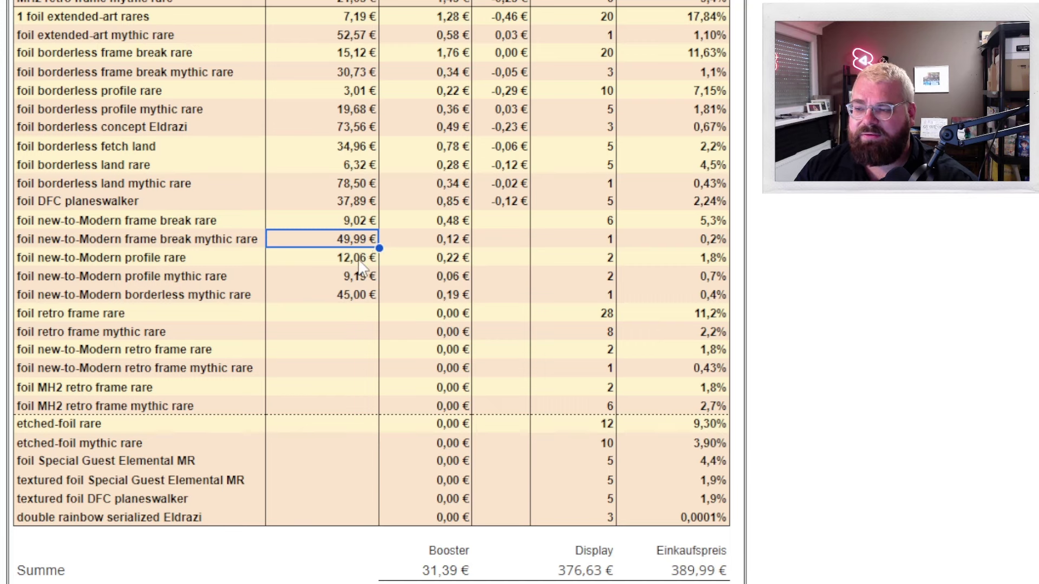
{"action": "left_click", "coordinate": [359, 262]}
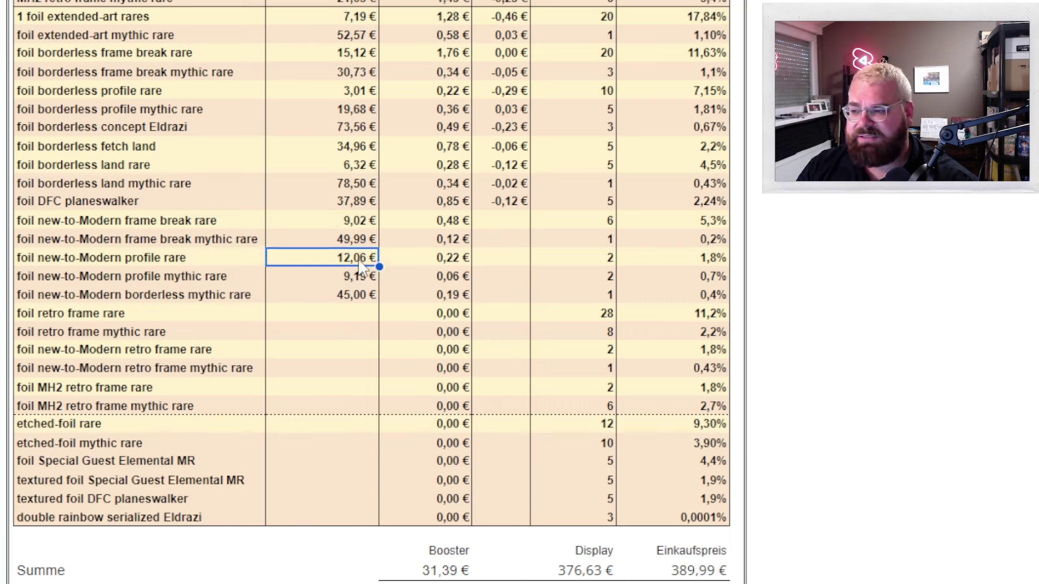
{"action": "left_click", "coordinate": [357, 281]}
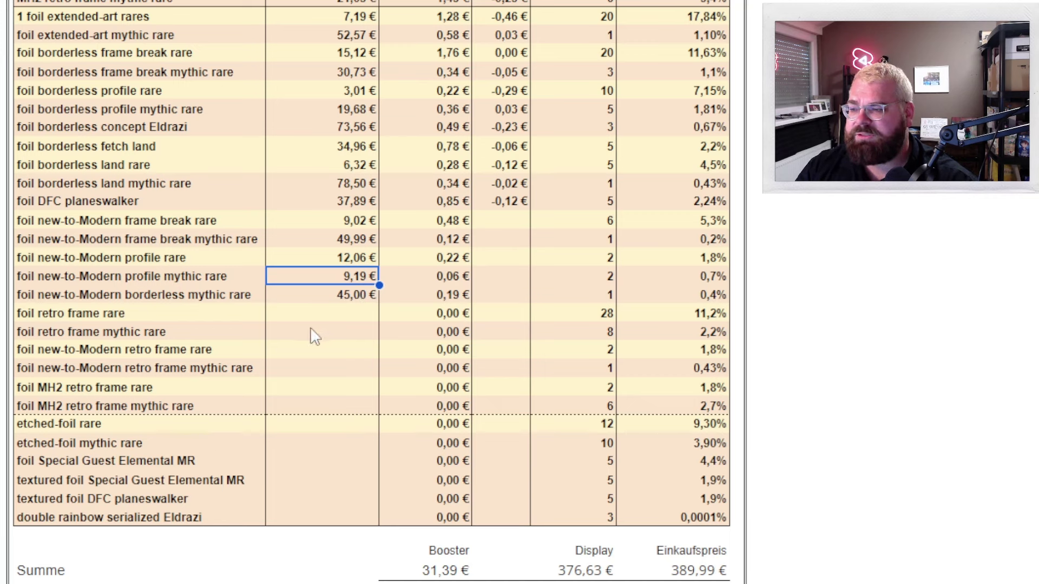
{"action": "left_click", "coordinate": [344, 297]}
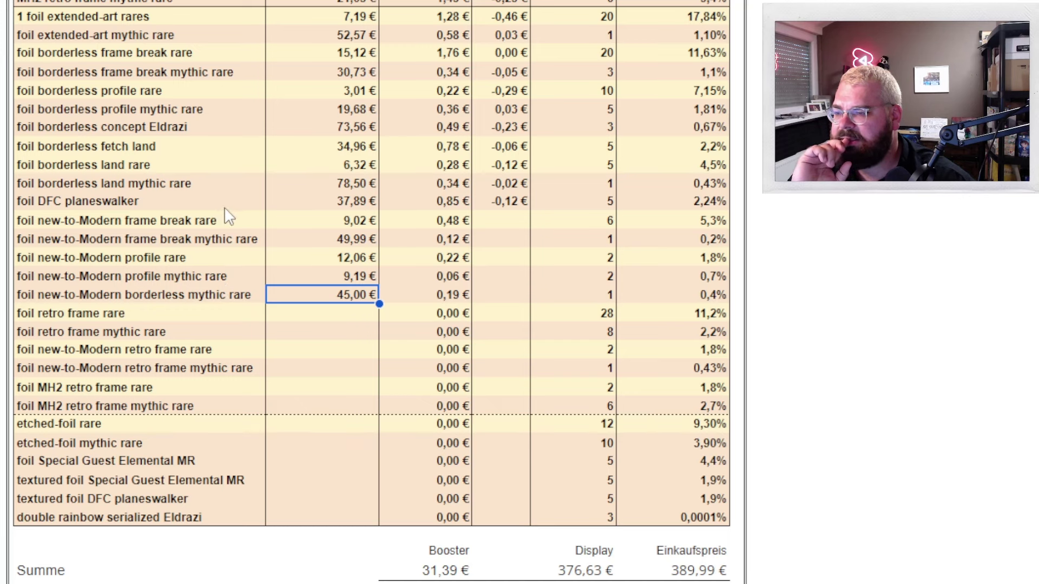
{"action": "left_click", "coordinate": [351, 245]}
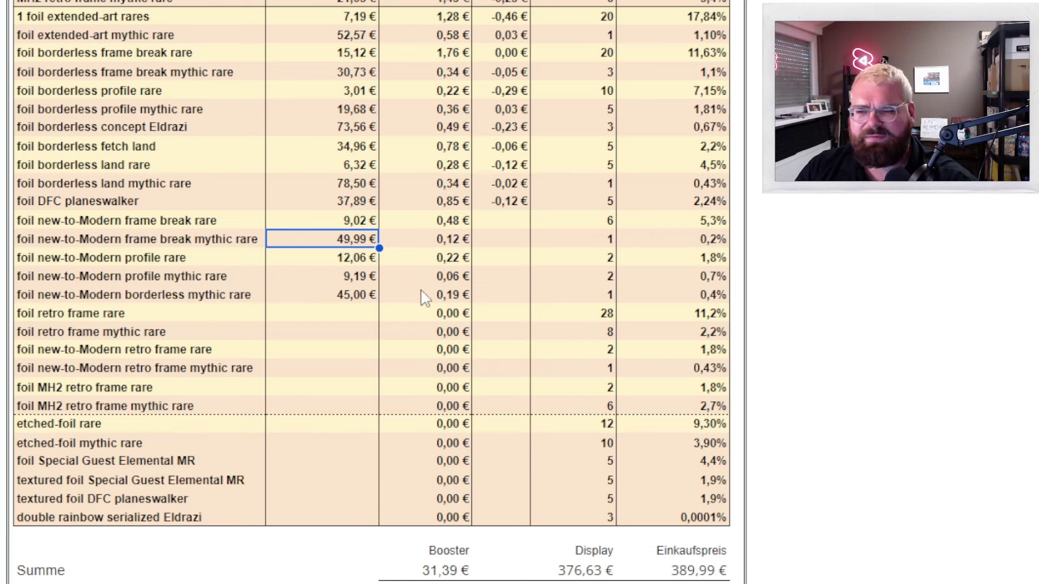
{"action": "left_click", "coordinate": [366, 297]}
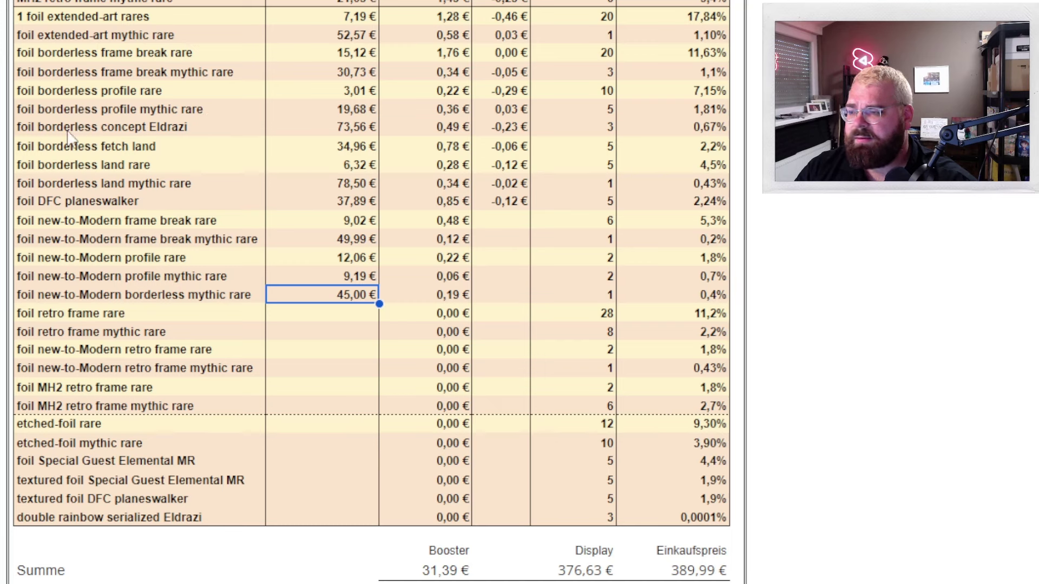
- Enter Δ 09.06. values -0,15/0,00/0,15/-0,01/-0,01 € for the rows from foil new-to-Modern frame break rare to foil new-to-Modern borderless mythic rare
{"action": "left_click", "coordinate": [329, 41]}
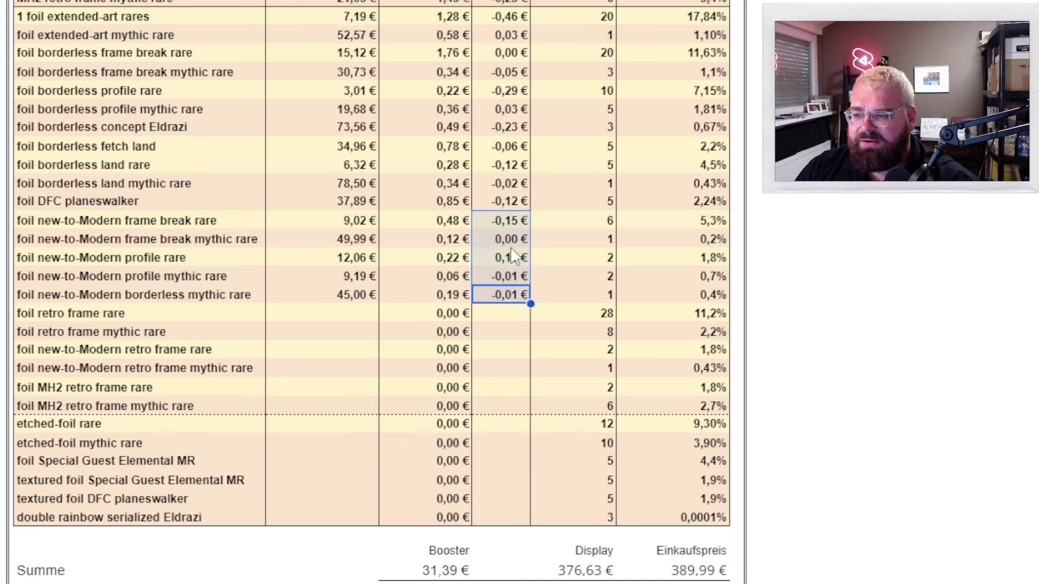
{"action": "left_click", "coordinate": [502, 220]}
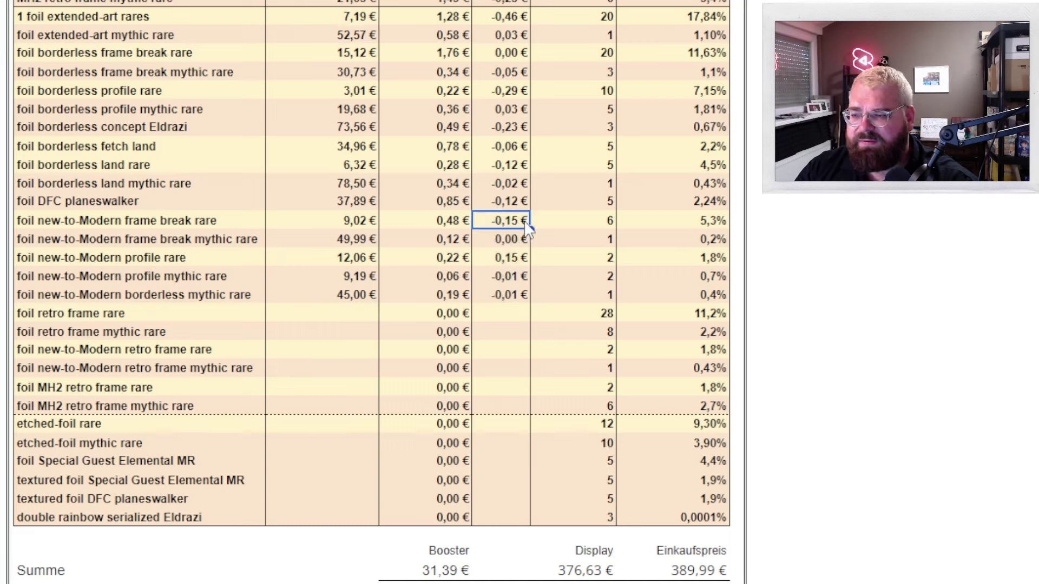
{"action": "left_click", "coordinate": [524, 243]}
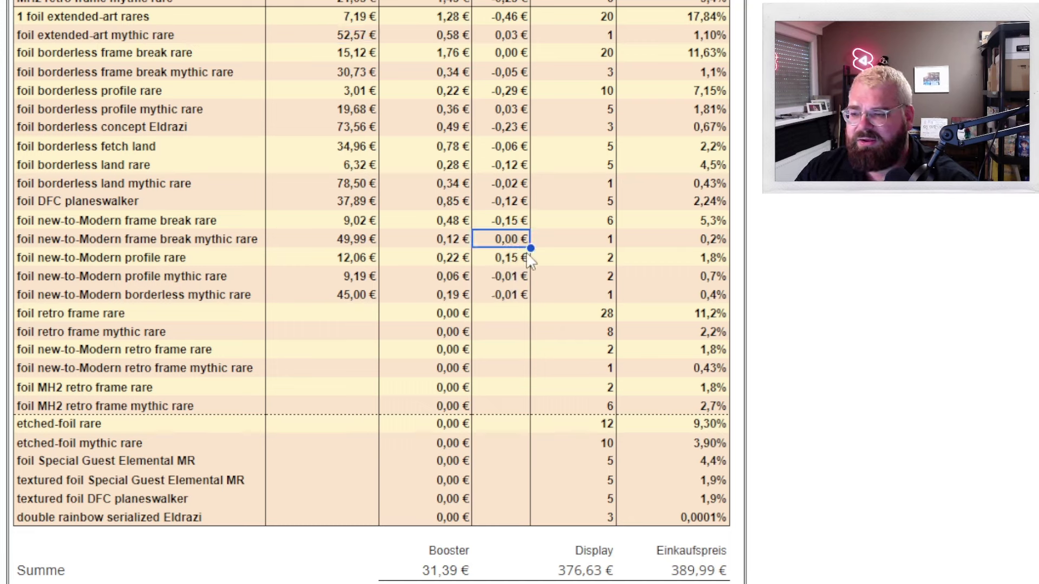
{"action": "left_click", "coordinate": [514, 284]}
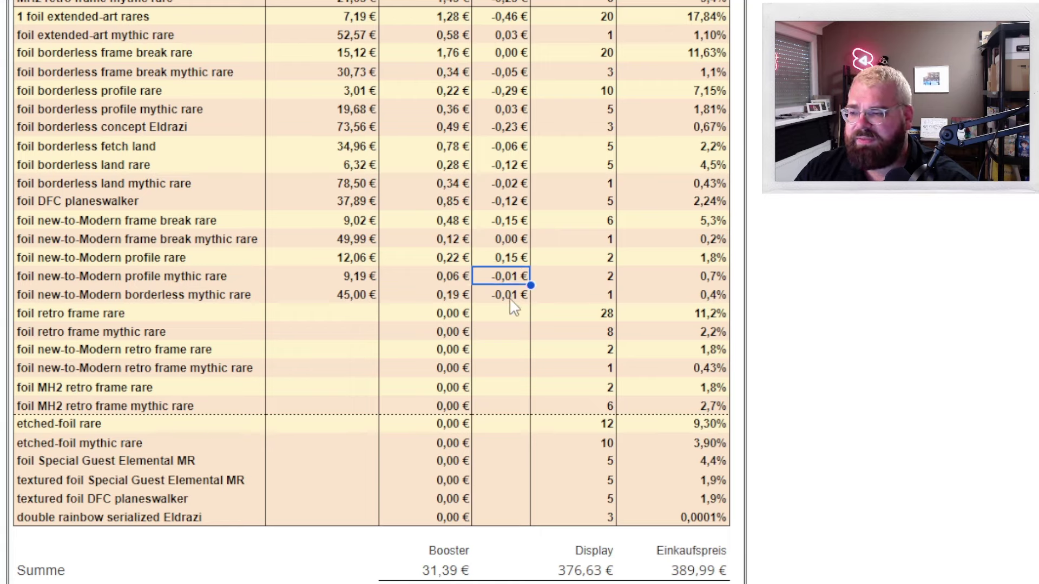
{"action": "left_click", "coordinate": [510, 299]}
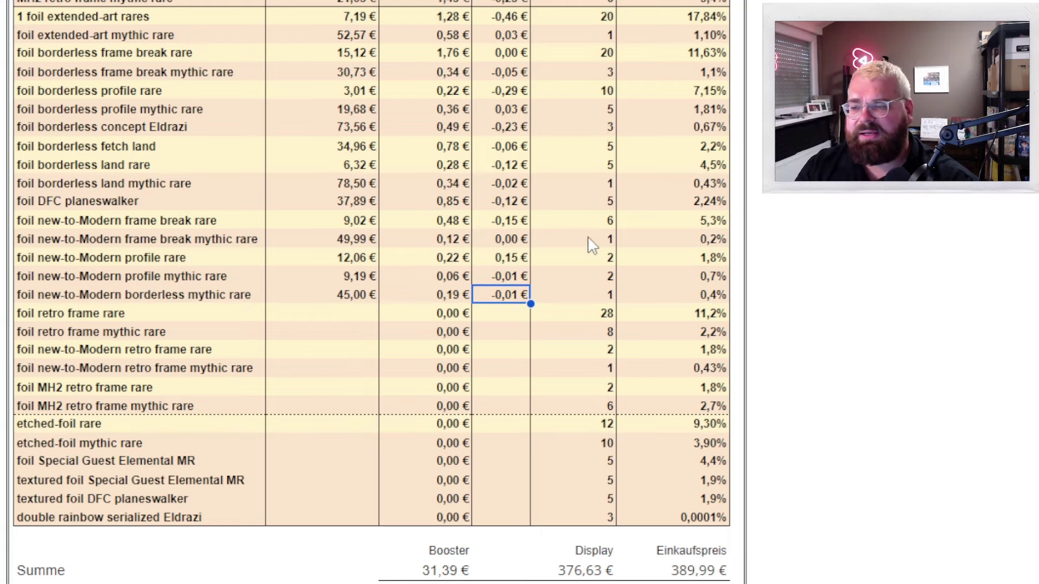
{"action": "left_click", "coordinate": [513, 258]}
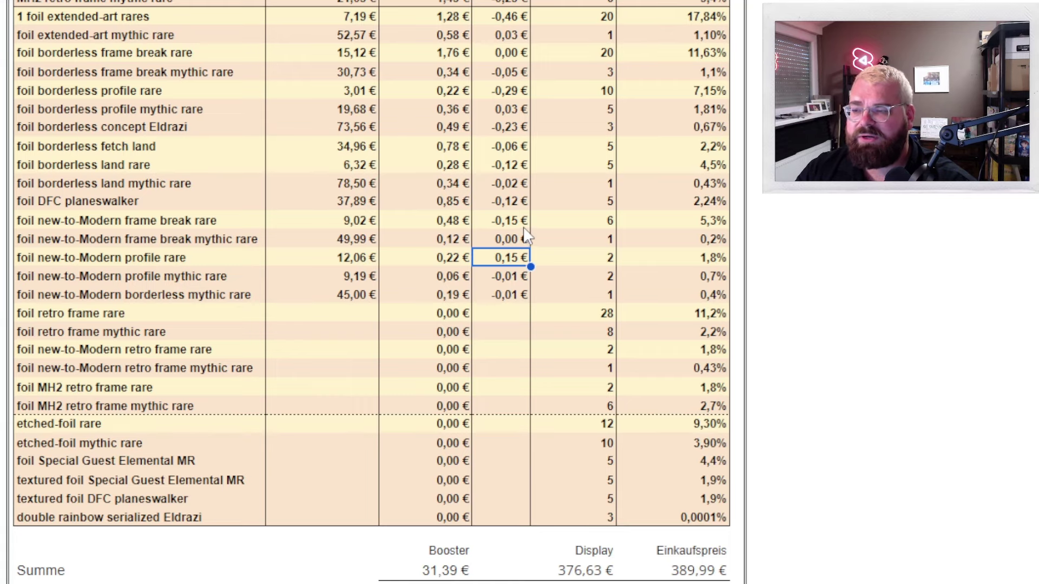
{"action": "left_click_drag", "start_coordinate": [519, 225], "coordinate": [516, 291]}
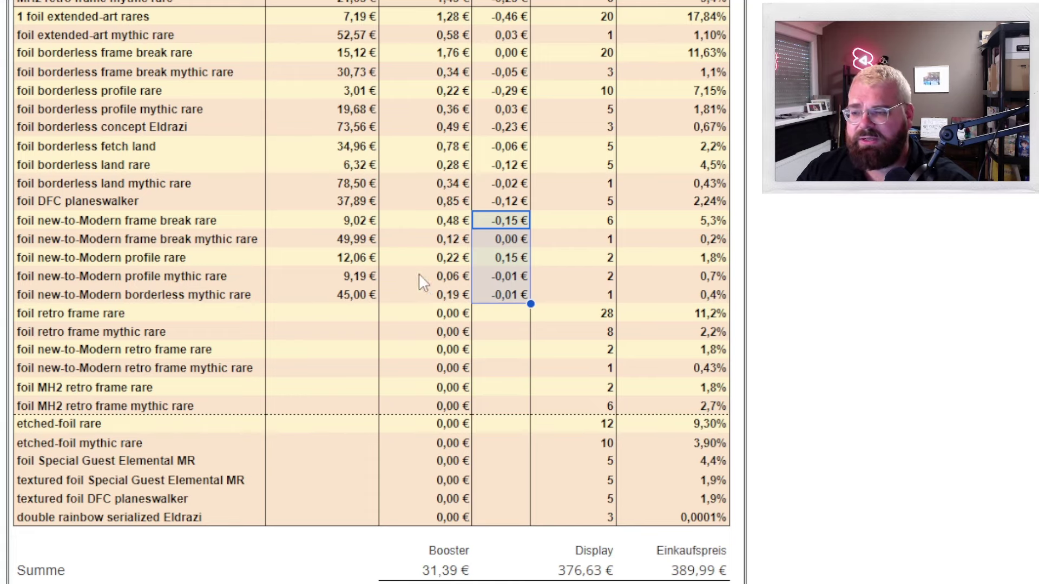
{"action": "left_click_drag", "start_coordinate": [452, 226], "coordinate": [452, 307]}
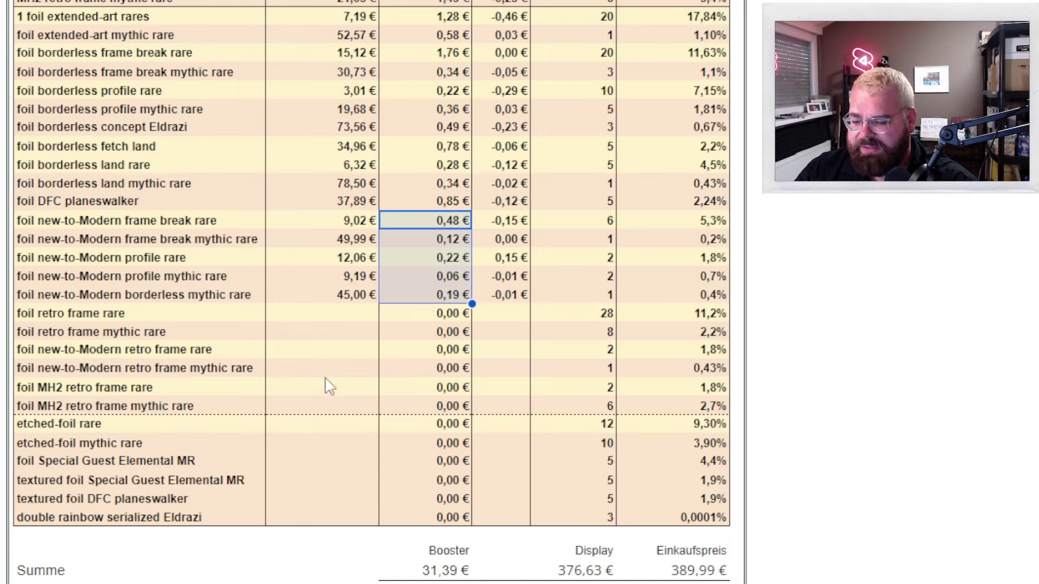
- Enter average prices 18,63/30,89/6,90/14,95 € and Δ 09.06. values -0,10/-0,28/-0,04/-0,04 € from foil retro frame rare to foil new-to-Modern retro frame mythic rare
{"action": "key", "text": "ctrl+z"}
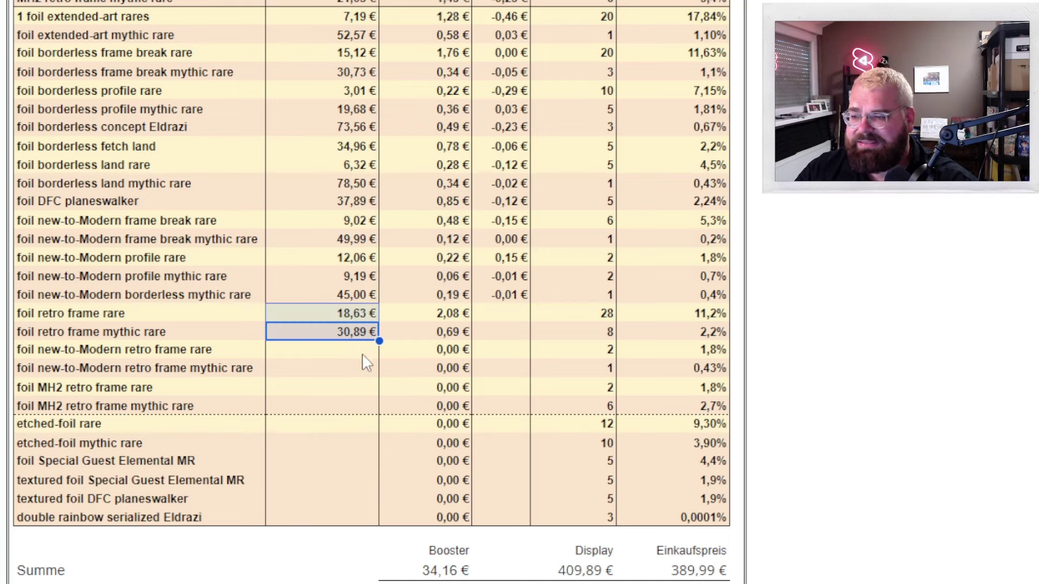
{"action": "key", "text": "ctrl+z"}
{"action": "left_click", "coordinate": [501, 353]}
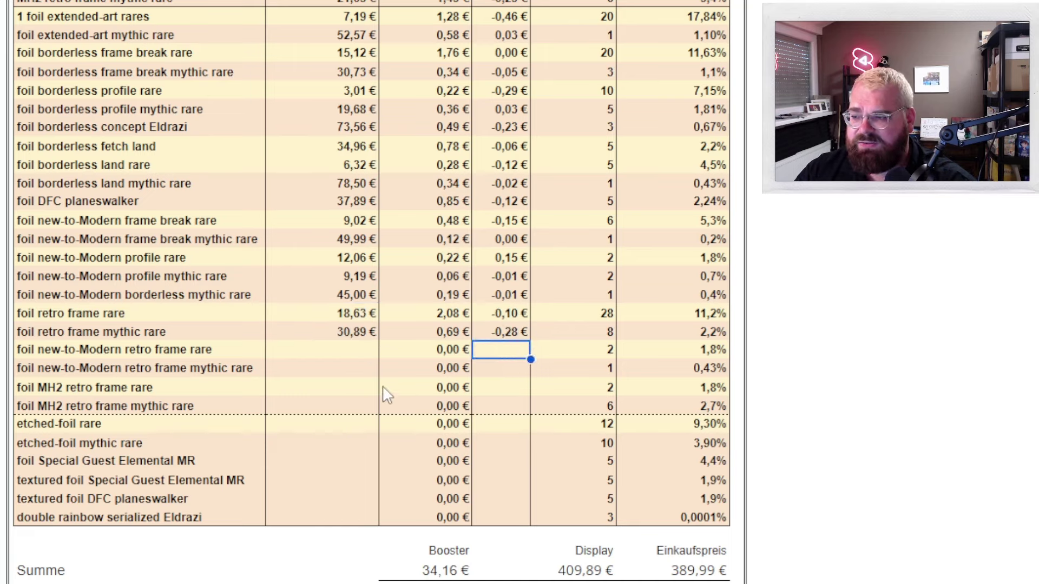
{"action": "key", "text": "ctrl+z"}
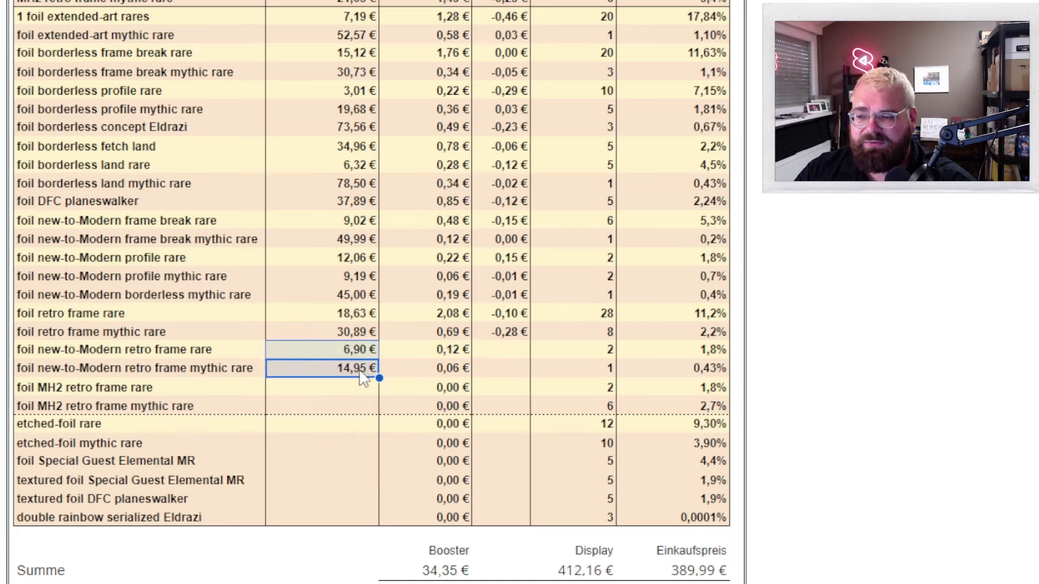
{"action": "key", "text": "ctrl+z"}
{"action": "left_click", "coordinate": [503, 391]}
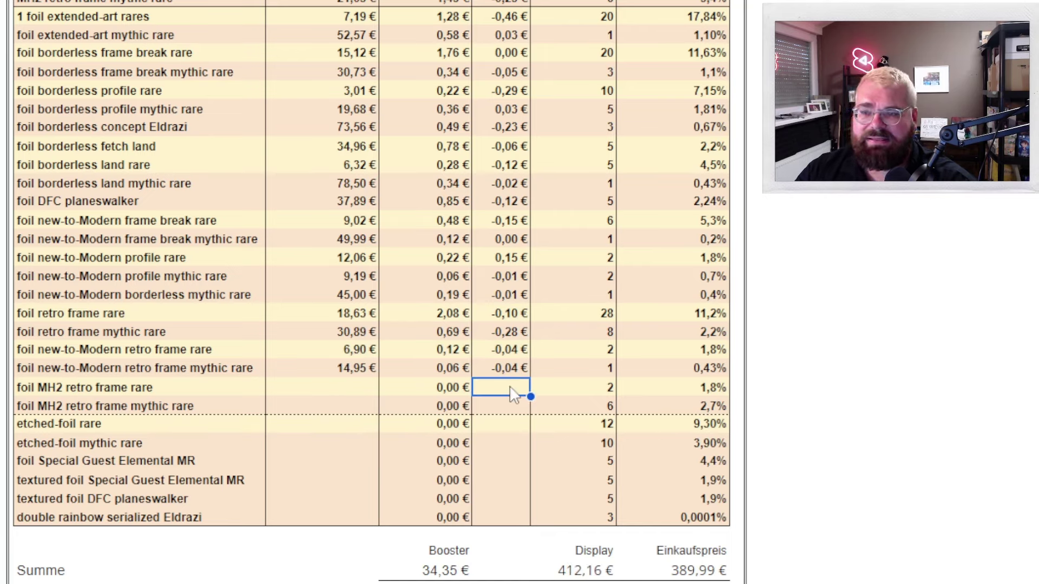
- Enter average prices 13,37/38,73 € and Δ 09.06. values -0,06/-0,20 € for foil MH2 retro frame rare and foil MH2 retro frame mythic rare
{"action": "key", "text": "ctrl+z"}
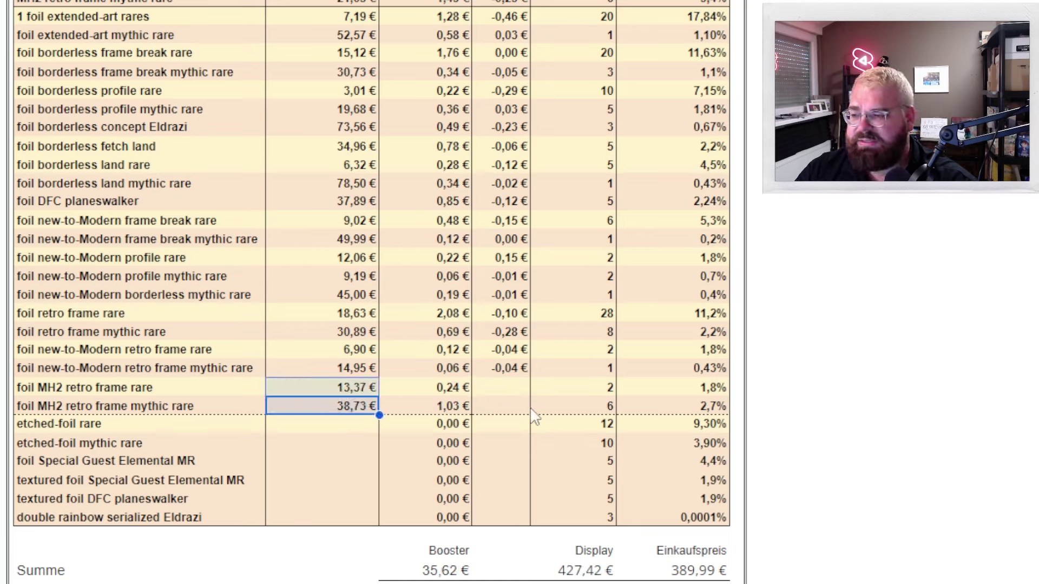
{"action": "left_click", "coordinate": [488, 407]}
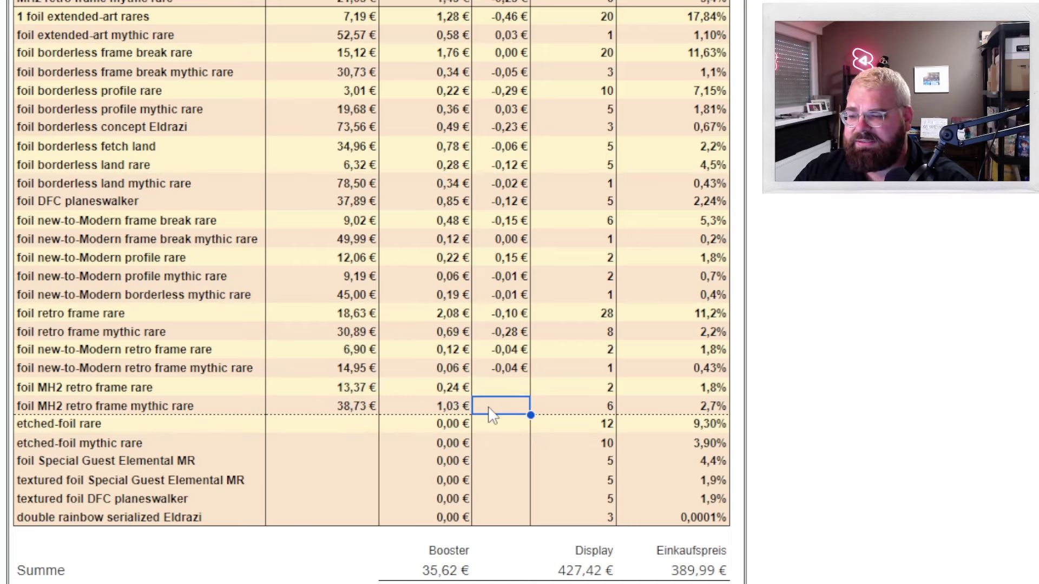
{"action": "left_click", "coordinate": [349, 391]}
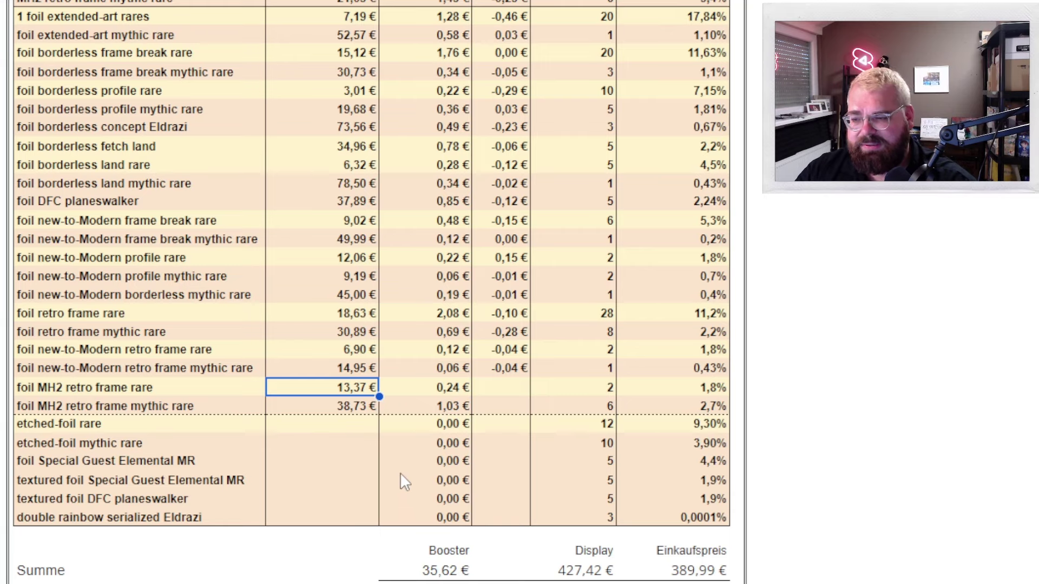
{"action": "left_click_drag", "start_coordinate": [500, 387], "coordinate": [487, 407]}
{"action": "type", "text": "-0,06 € -0,20 €"}
{"action": "left_click", "coordinate": [549, 407]}
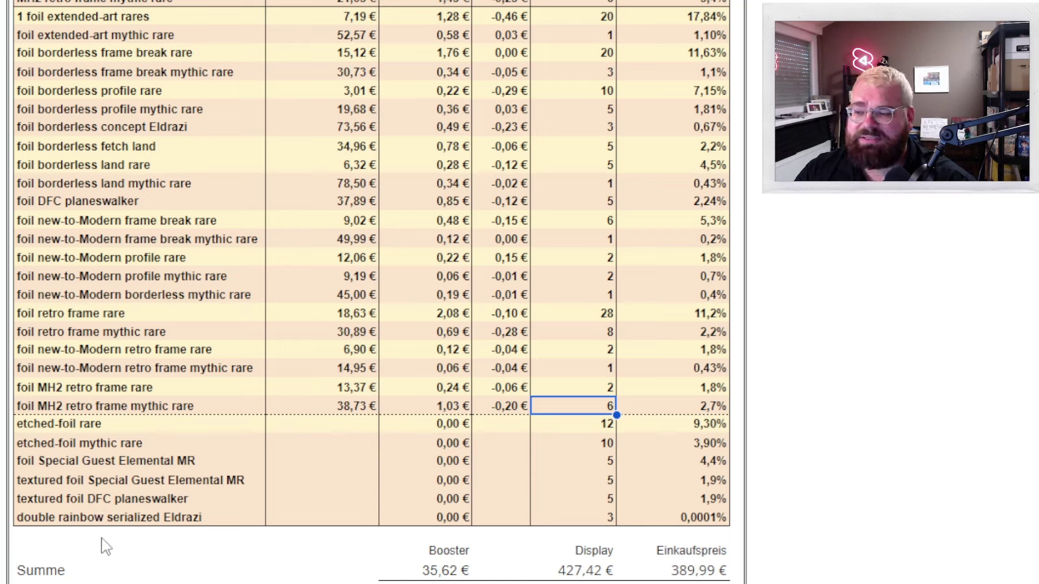
- Enter average prices 4,74/20,88 € and Δ 09.06. values 0,06/-0,05 € for etched-foil rare and etched-foil mythic rare
{"action": "left_click", "coordinate": [342, 521]}
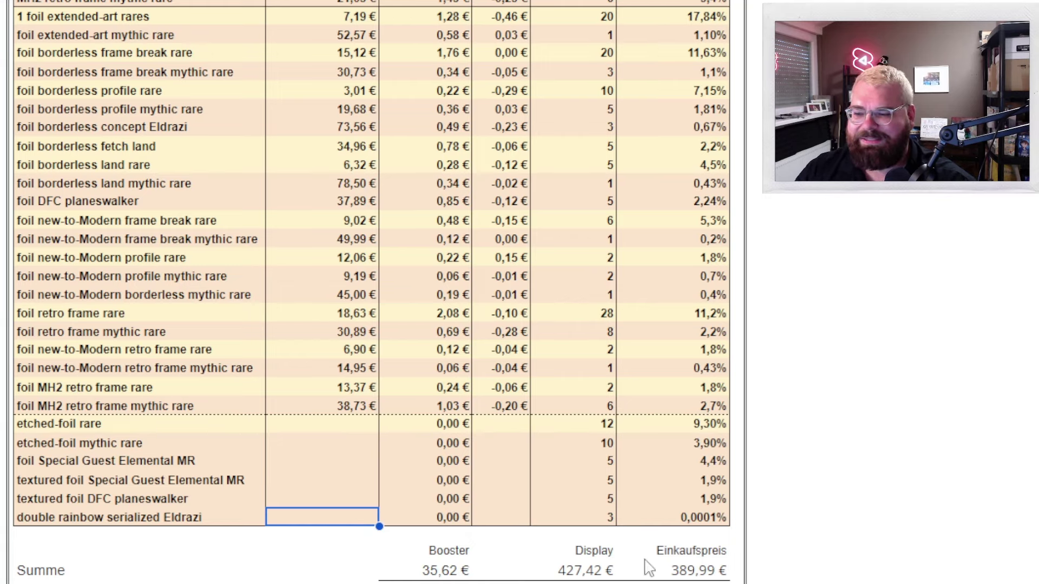
{"action": "left_click", "coordinate": [589, 577]}
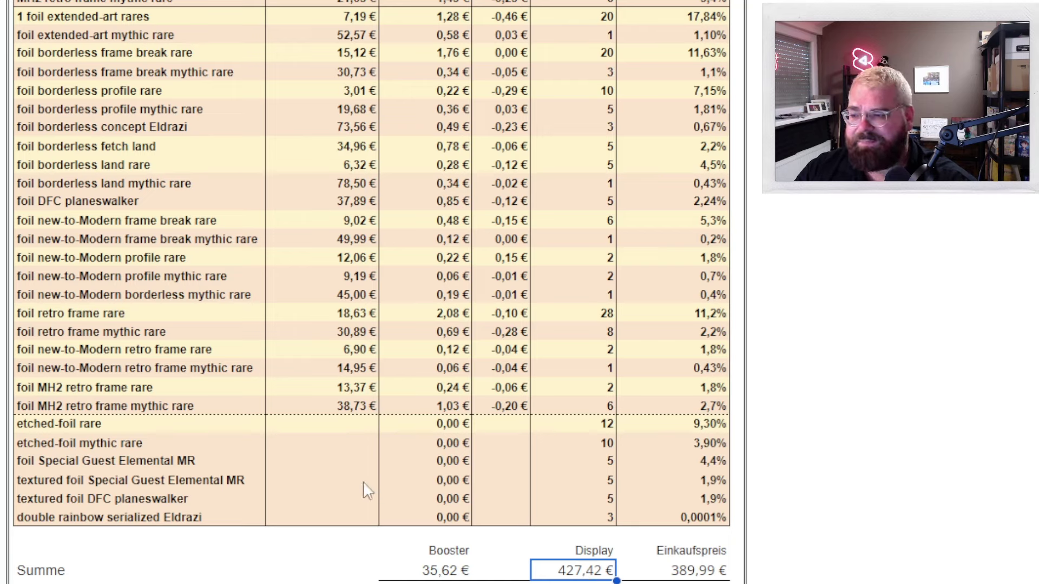
{"action": "key", "text": "ctrl+z"}
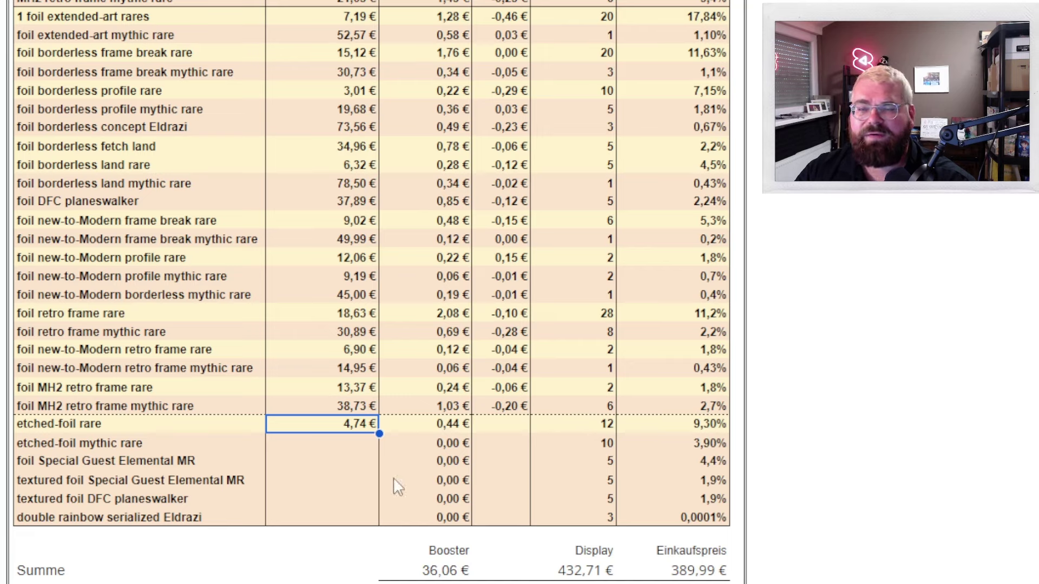
{"action": "key", "text": "ctrl+z"}
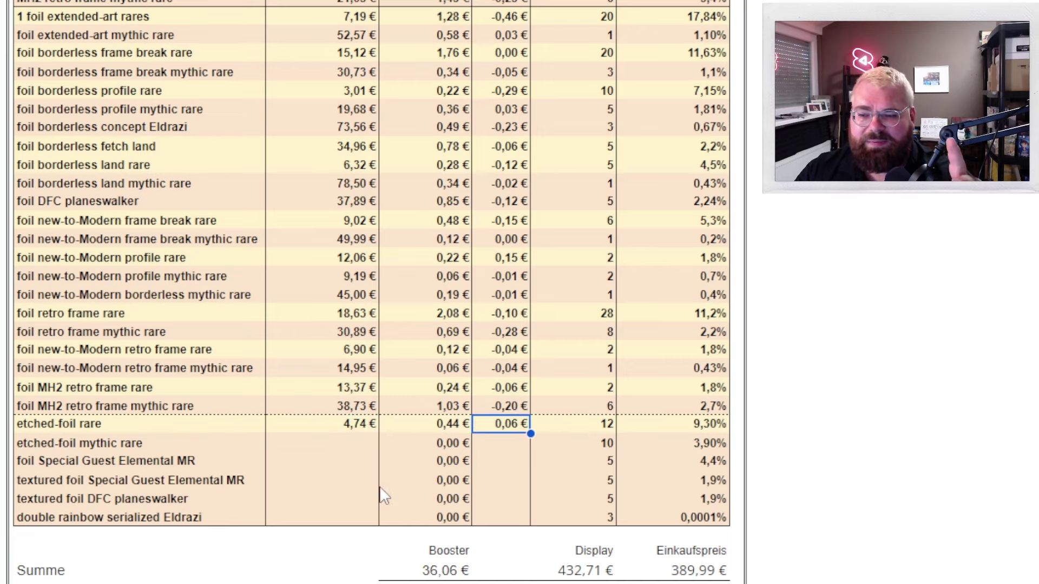
{"action": "key", "text": "ctrl+z"}
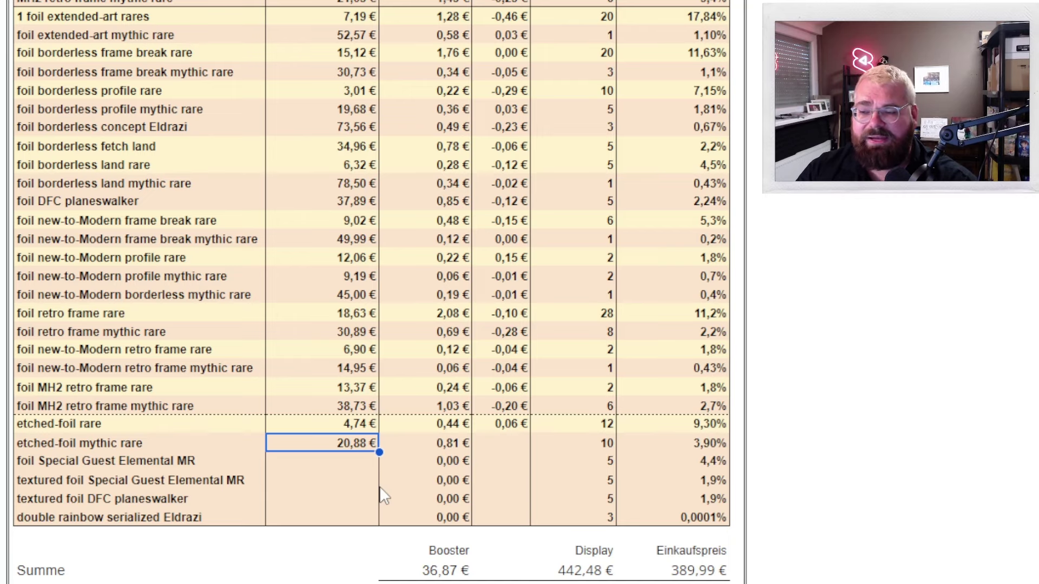
{"action": "key", "text": "Right"}
{"action": "key", "text": "Right"}
{"action": "type", "text": "-0,05 €"}
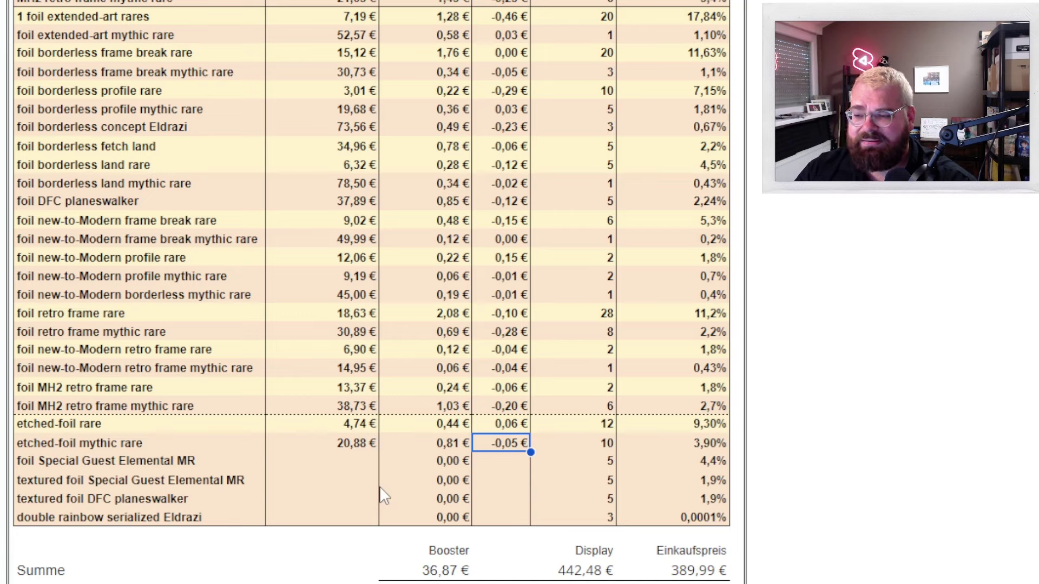
- Enter the average price 24,86 € and Δ 09.06. value -0,44 € for foil Special Guest Elemental MR
{"action": "key", "text": "Down"}
{"action": "key", "text": "Left"}
{"action": "key", "text": "Left"}
{"action": "type", "text": "24,86 €"}
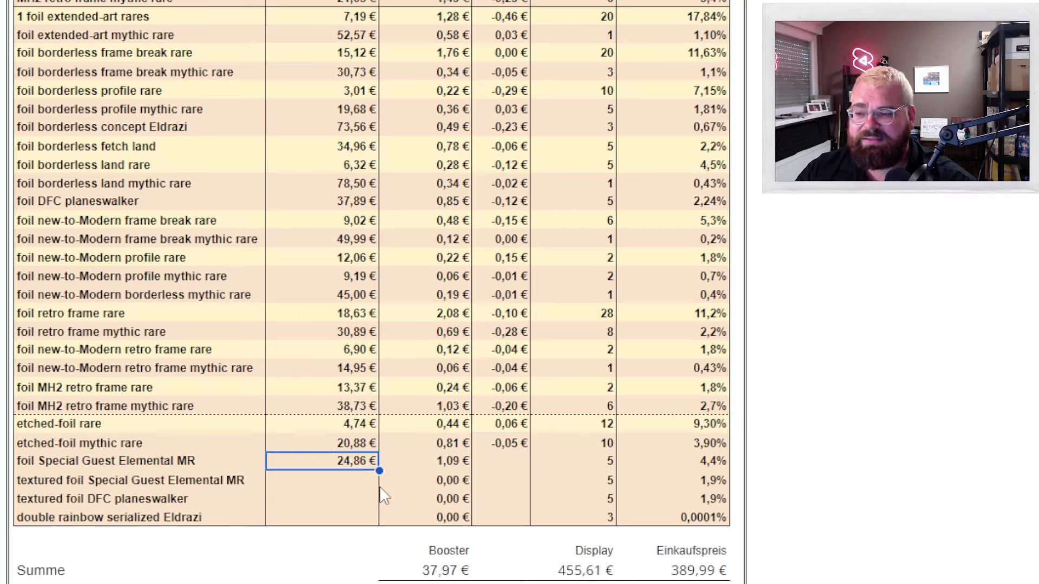
{"action": "key", "text": "Right"}
{"action": "key", "text": "Right"}
{"action": "type", "text": "-0,44 €"}
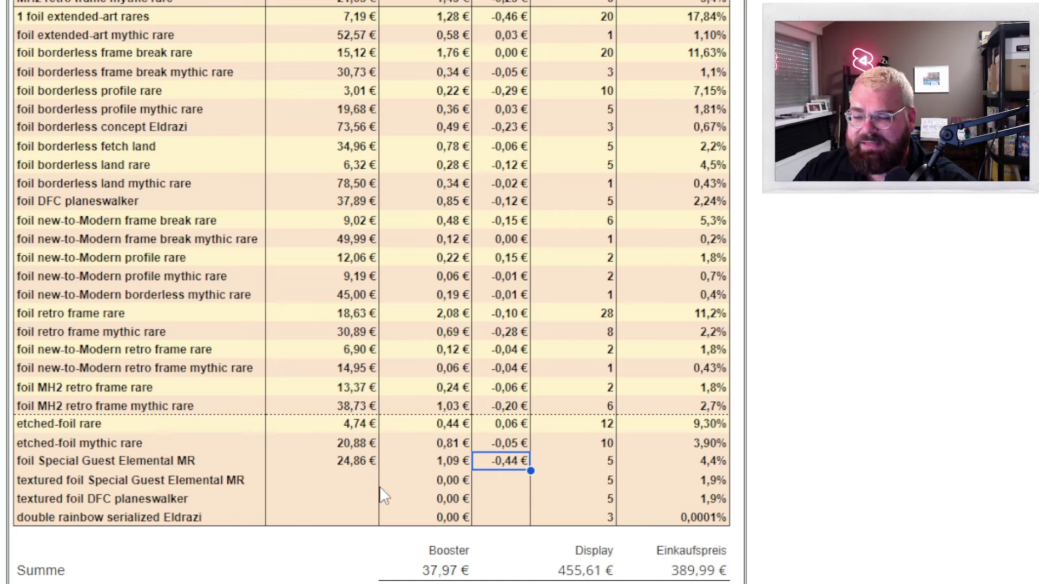
- Enter the average price 38,50 € and Δ 09.06. value -0,28 € for textured foil Special Guest Elemental MR
{"action": "left_click", "coordinate": [378, 486]}
{"action": "type", "text": "38,50 €"}
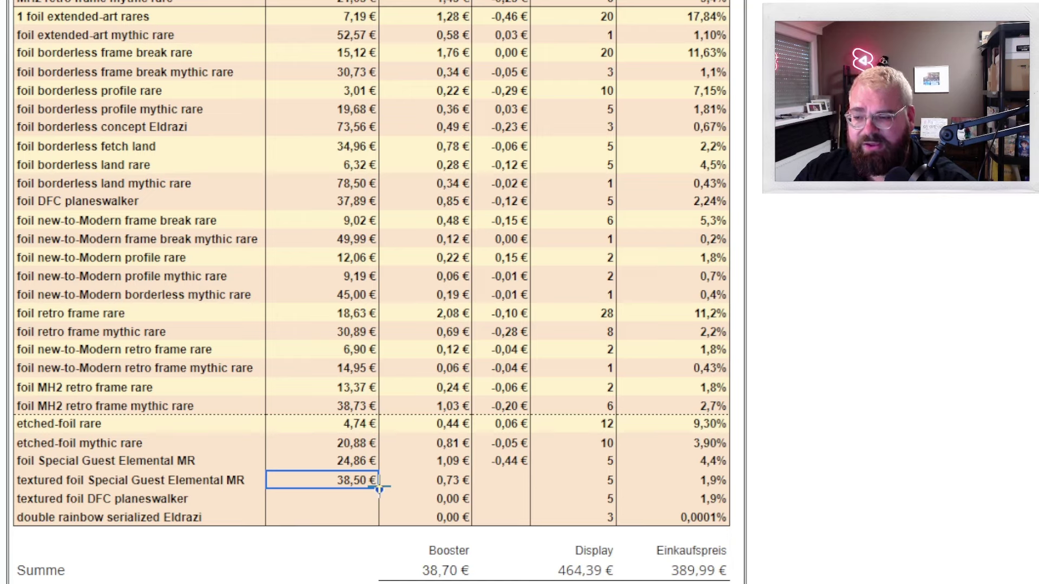
{"action": "key", "text": "Right"}
{"action": "key", "text": "Right"}
{"action": "type", "text": "-0,28 €"}
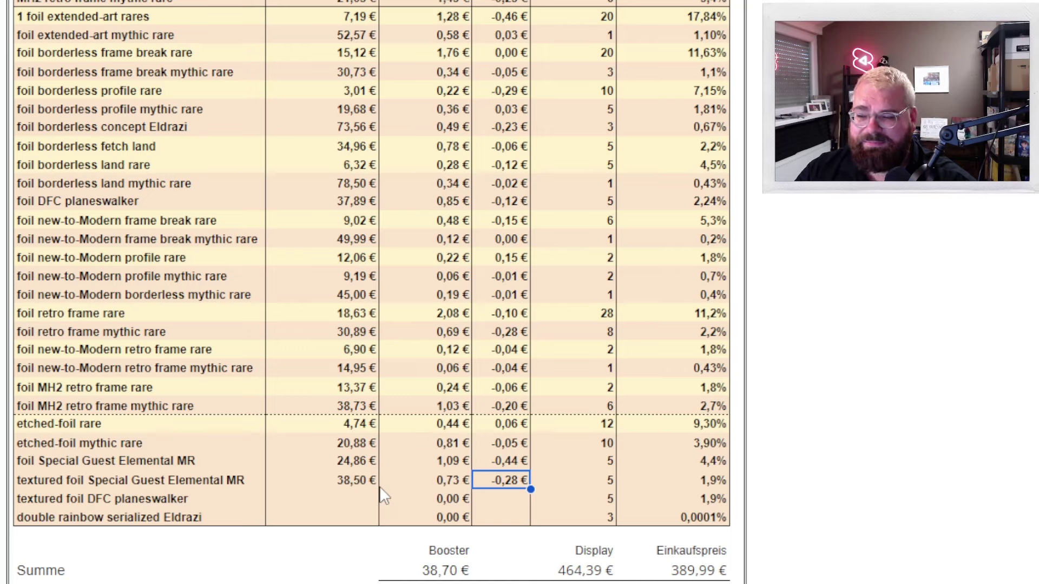
- Enter the average price 47,30 € and Δ 09.06. value -0,24 € for textured foil DFC planeswalker
{"action": "left_click", "coordinate": [377, 495]}
{"action": "type", "text": "47,30 €"}
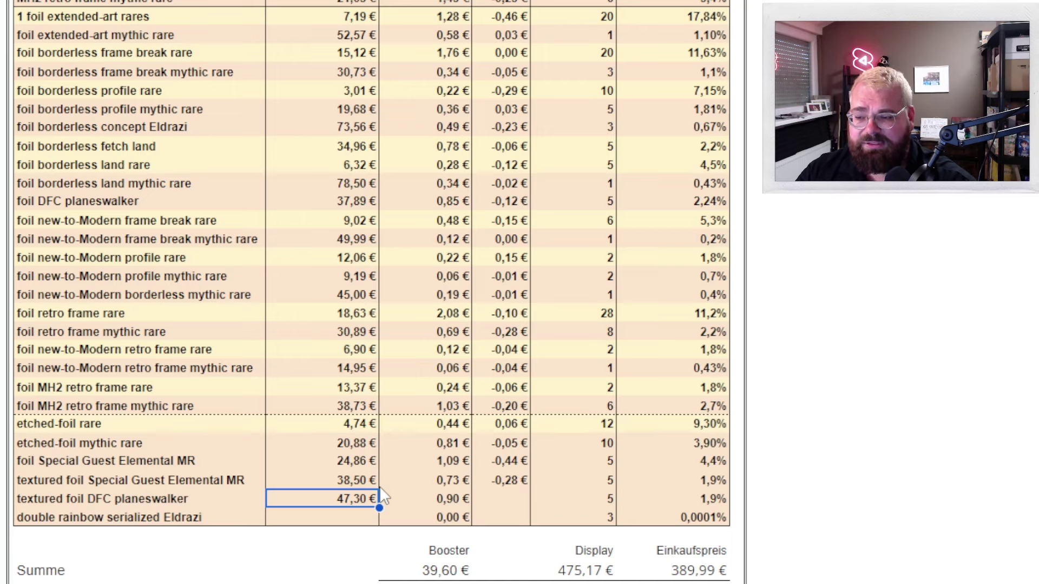
{"action": "key", "text": "Right"}
{"action": "key", "text": "Right"}
{"action": "type", "text": "-0,24 €"}
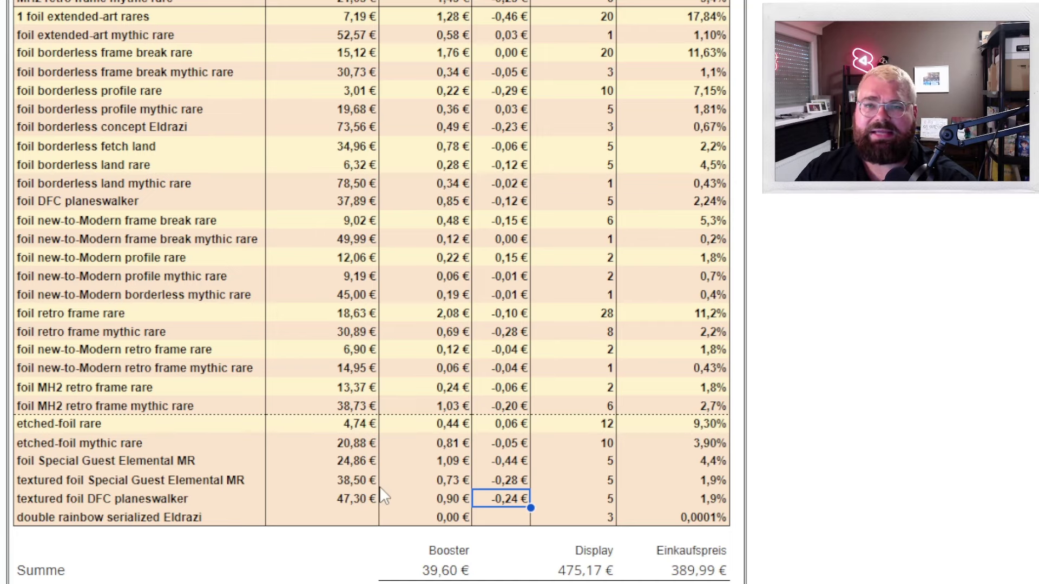
- Enter the average price 2.195,83 € and Δ 09.06. value 0,00 € for double rainbow serialized Eldrazi
{"action": "key", "text": "Down"}
{"action": "key", "text": "Left"}
{"action": "key", "text": "Left"}
{"action": "type", "text": "2.195,83 €"}
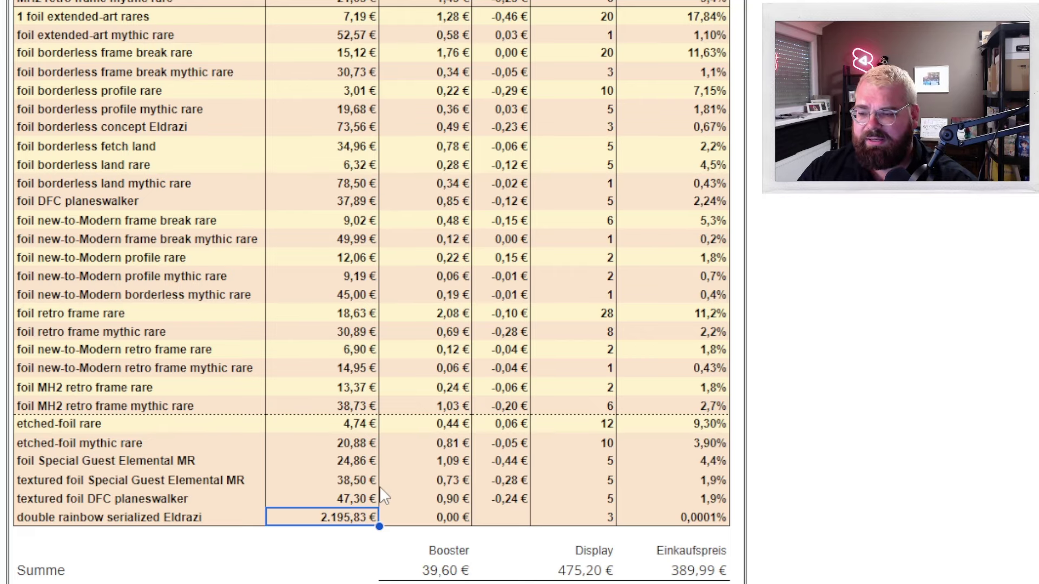
{"action": "key", "text": "Right"}
{"action": "key", "text": "Right"}
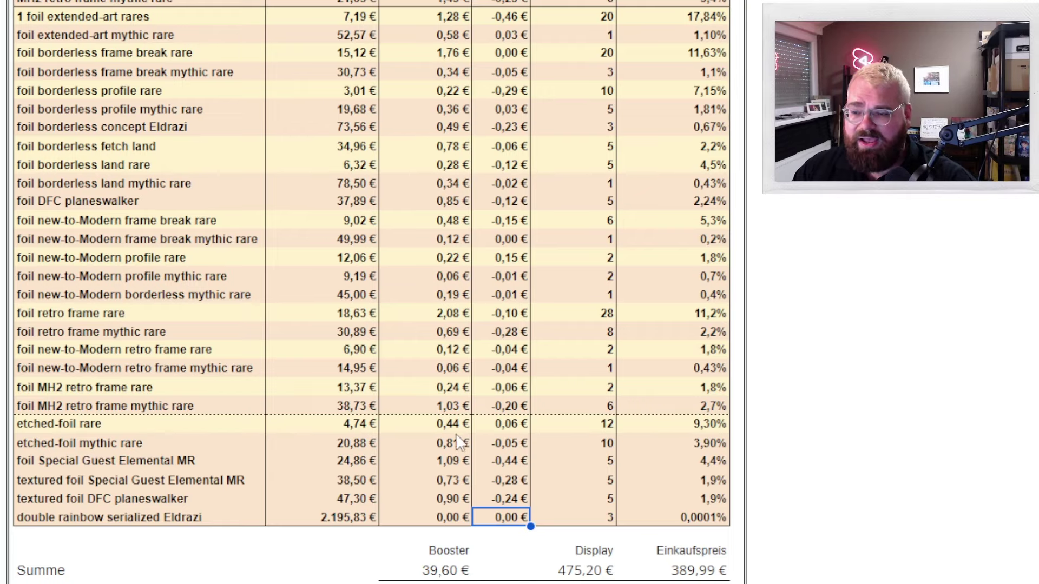
- Add a formula in the Summe row covering the Δ 09.06. column from 4 foil Commons to double rainbow serialized Eldrazi
{"action": "scroll", "coordinate": [512, 508], "scroll_direction": "up", "scroll_amount": 8}
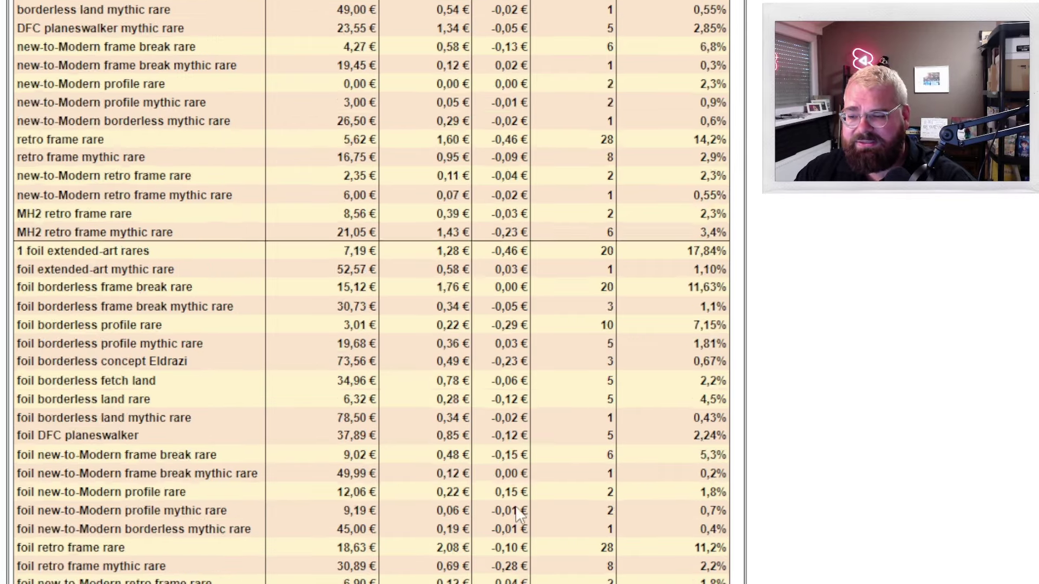
{"action": "scroll", "coordinate": [527, 465], "scroll_direction": "up", "scroll_amount": 7}
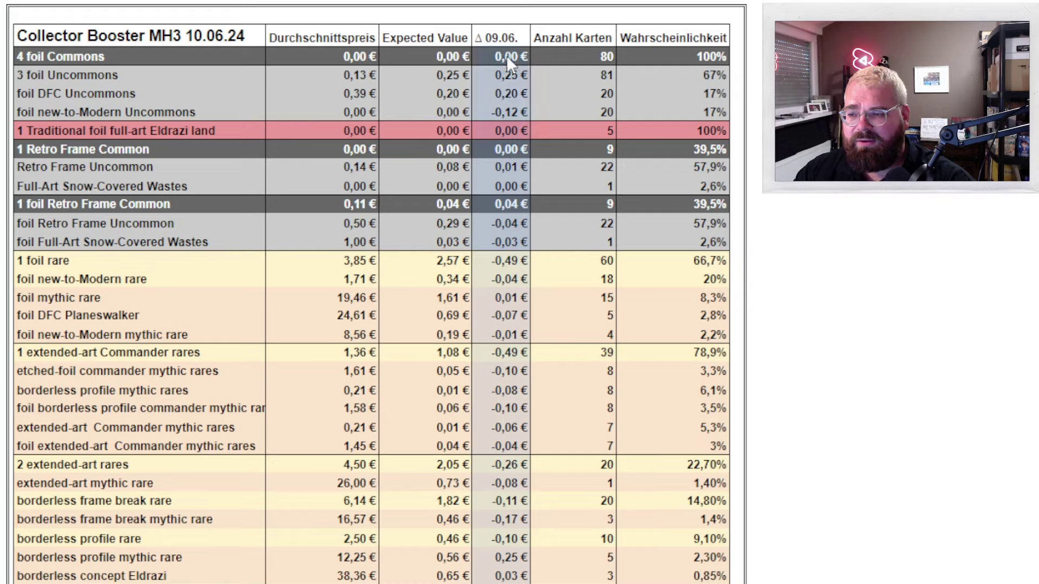
{"action": "scroll", "coordinate": [508, 109], "scroll_direction": "down", "scroll_amount": 17}
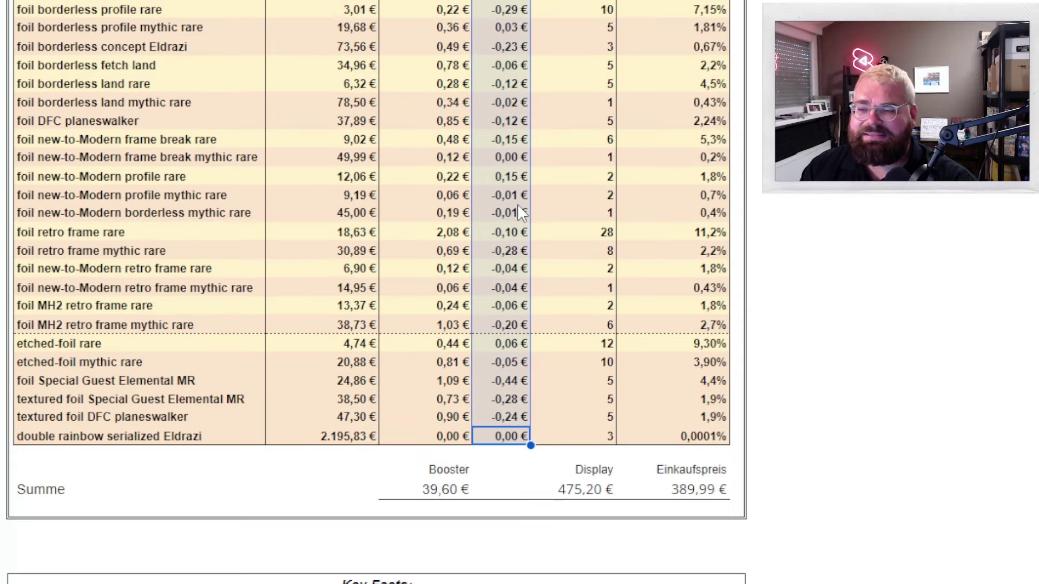
{"action": "left_click", "coordinate": [495, 491]}
{"action": "type", "text": "="}
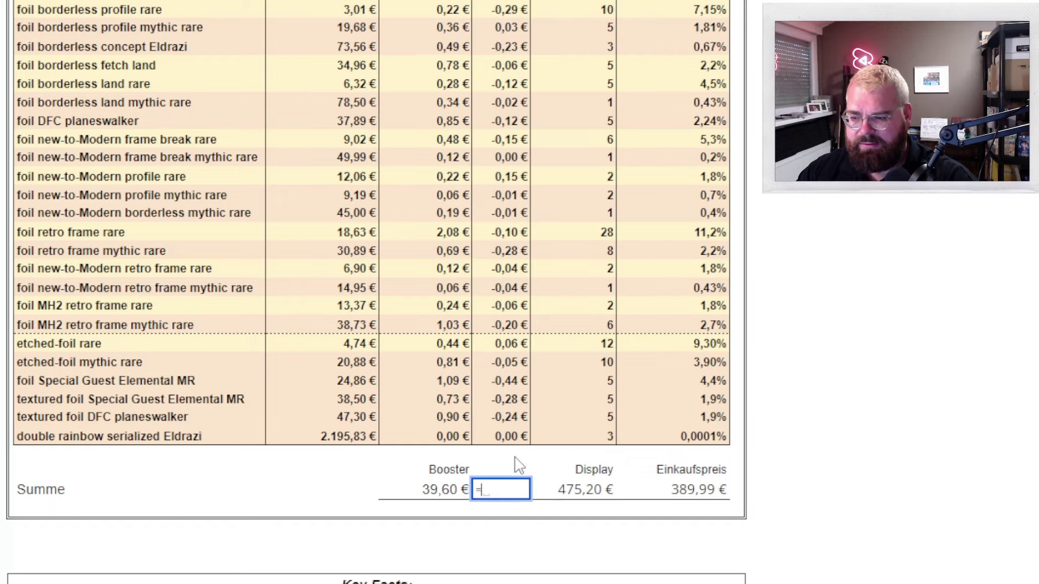
{"action": "scroll", "coordinate": [505, 441], "scroll_direction": "up", "scroll_amount": 10}
{"action": "left_click_drag", "start_coordinate": [509, 436], "coordinate": [507, 60]}
{"action": "scroll", "coordinate": [505, 160], "scroll_direction": "up", "scroll_amount": 4}
{"action": "key", "text": "Return"}
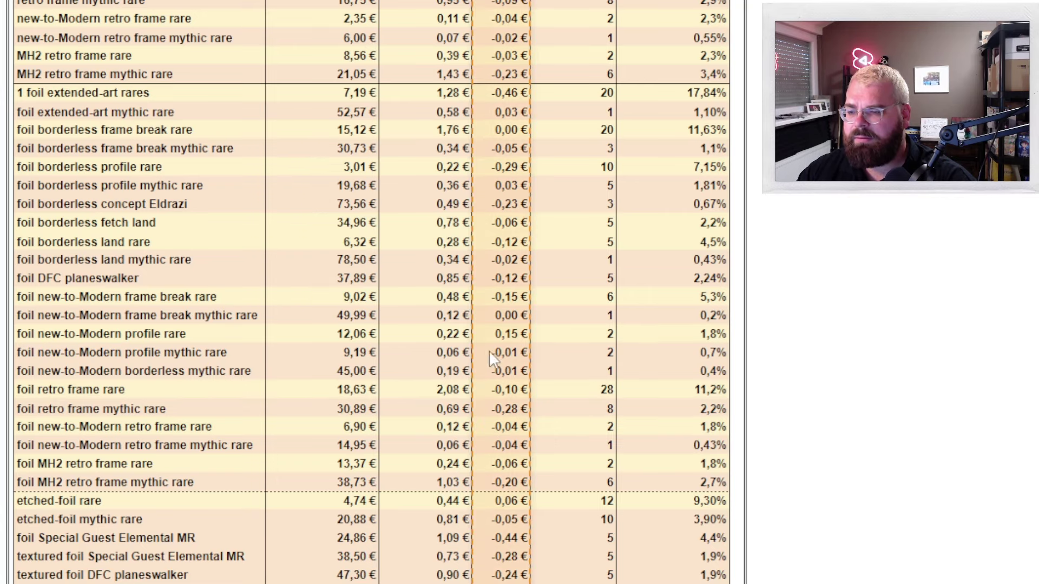
{"action": "scroll", "coordinate": [489, 358], "scroll_direction": "up", "scroll_amount": 15}
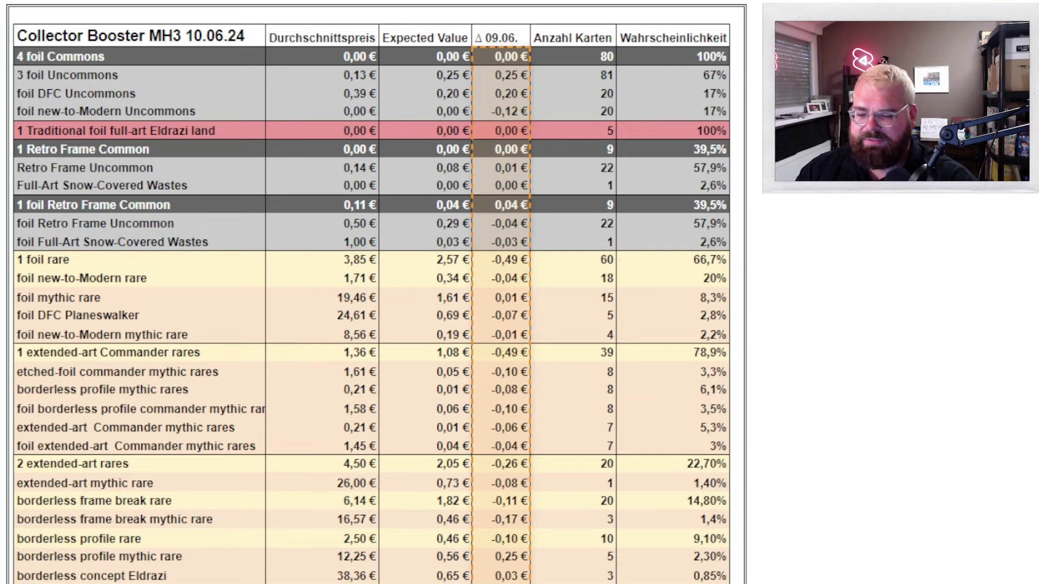
{"action": "scroll", "coordinate": [812, 397], "scroll_direction": "down", "scroll_amount": 15}
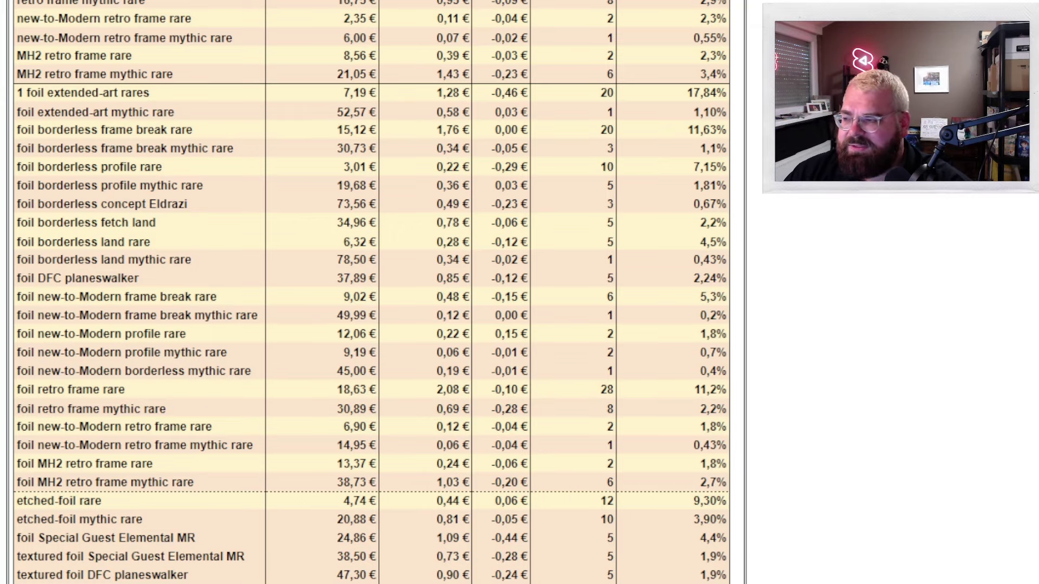
{"action": "scroll", "coordinate": [523, 511], "scroll_direction": "down", "scroll_amount": 4}
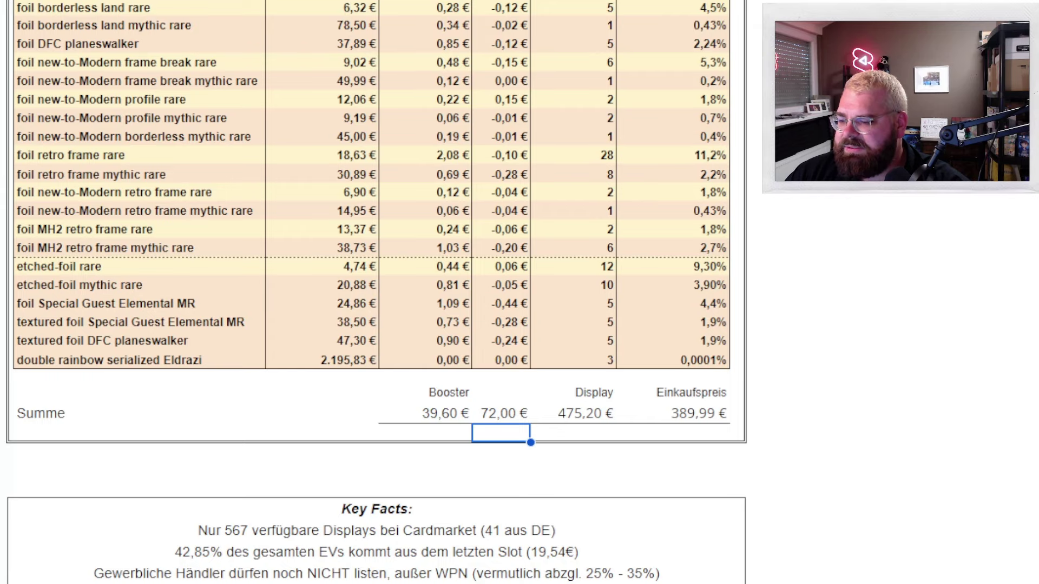
- Examine the display total and purchase price in the Summe row and the Key Facts below the table
{"action": "key", "text": "ctrl+Tab"}
{"action": "scroll", "coordinate": [414, 457], "scroll_direction": "down", "scroll_amount": 18}
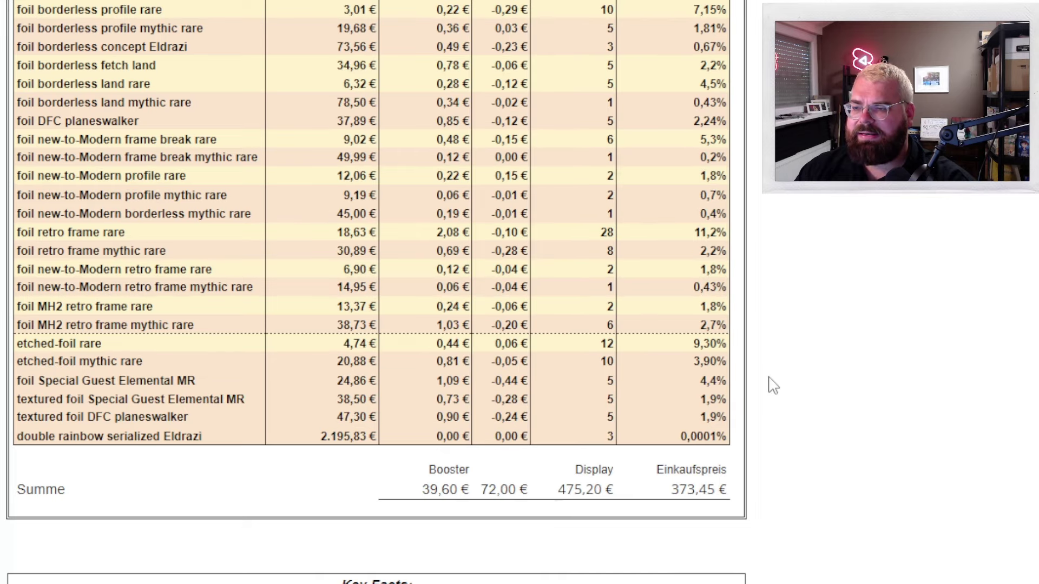
{"action": "scroll", "coordinate": [771, 383], "scroll_direction": "down", "scroll_amount": 4}
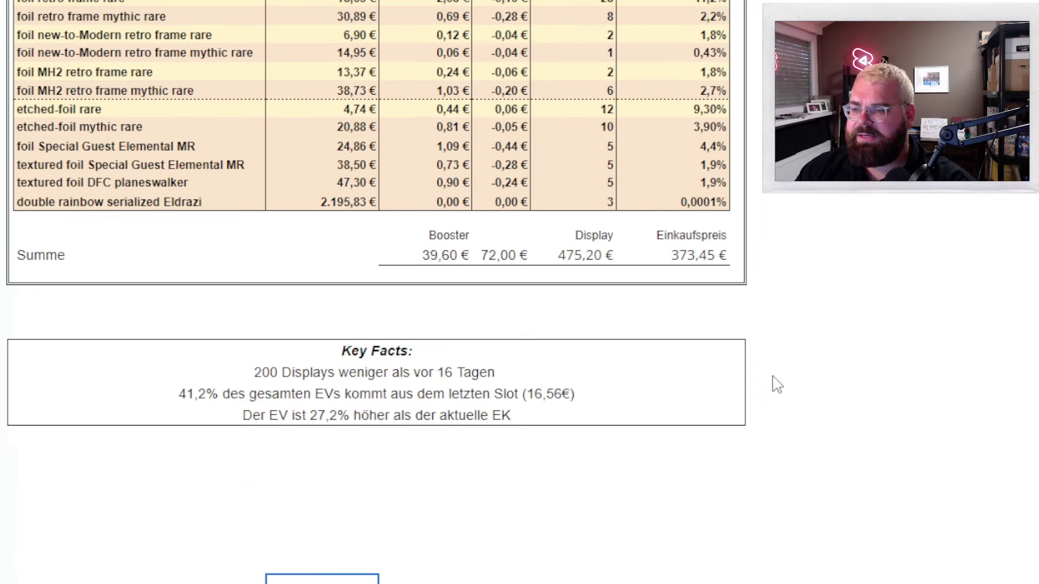
{"action": "scroll", "coordinate": [773, 383], "scroll_direction": "up", "scroll_amount": 4}
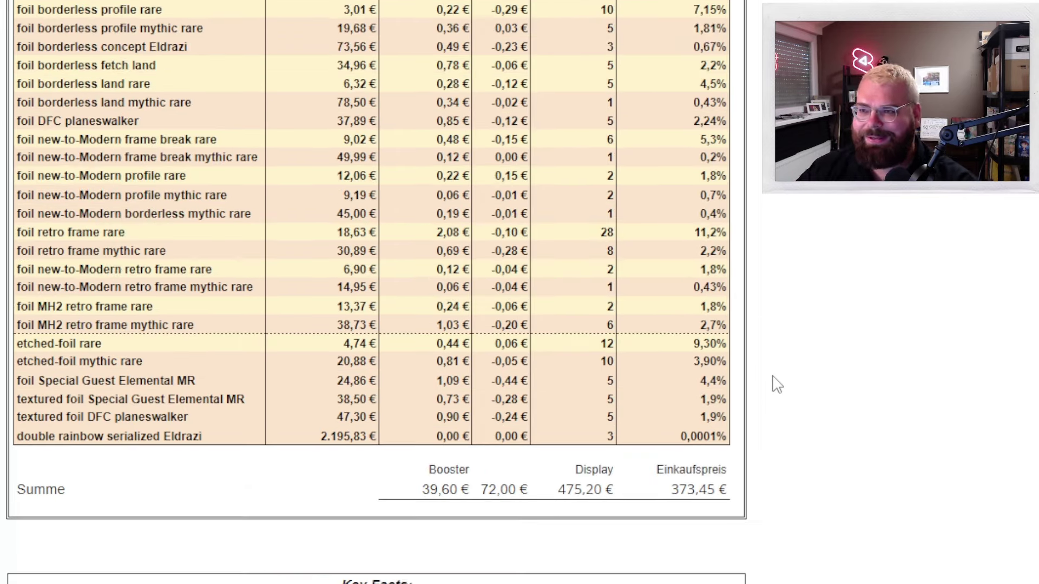
{"action": "scroll", "coordinate": [773, 382], "scroll_direction": "down", "scroll_amount": 4}
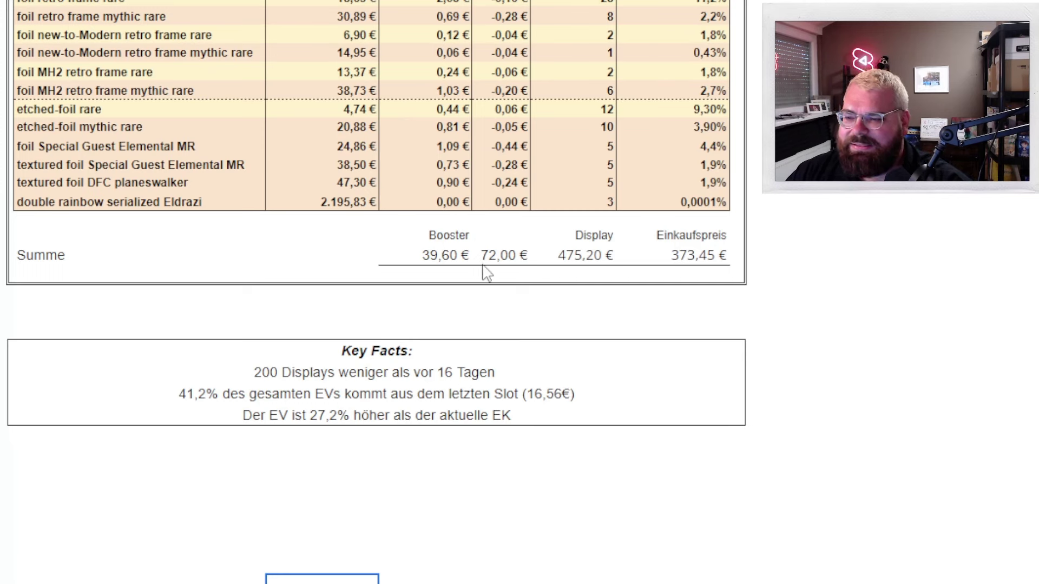
{"action": "left_click", "coordinate": [568, 259]}
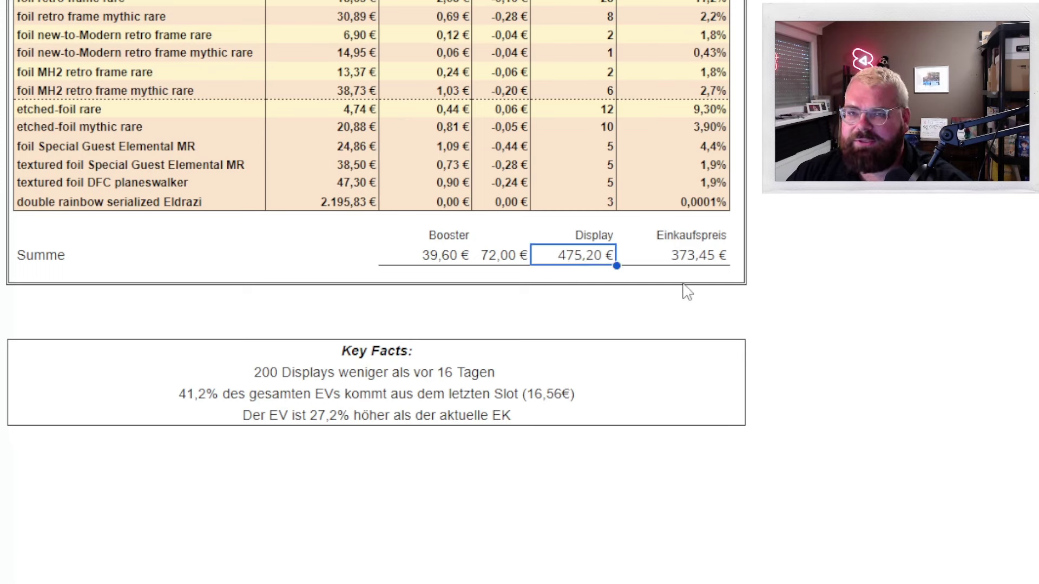
{"action": "left_click", "coordinate": [684, 260]}
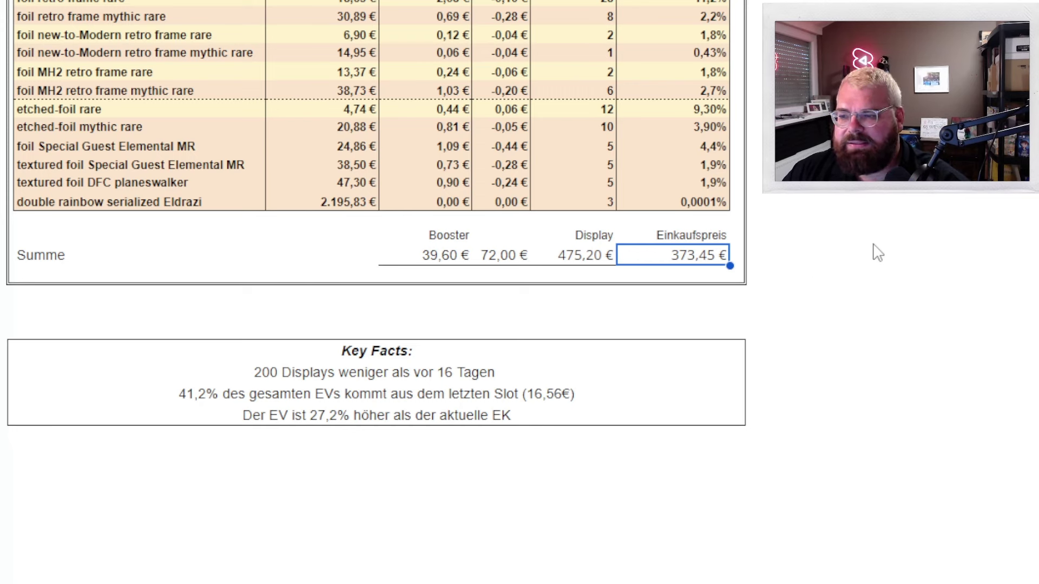
{"action": "left_click", "coordinate": [331, 381]}
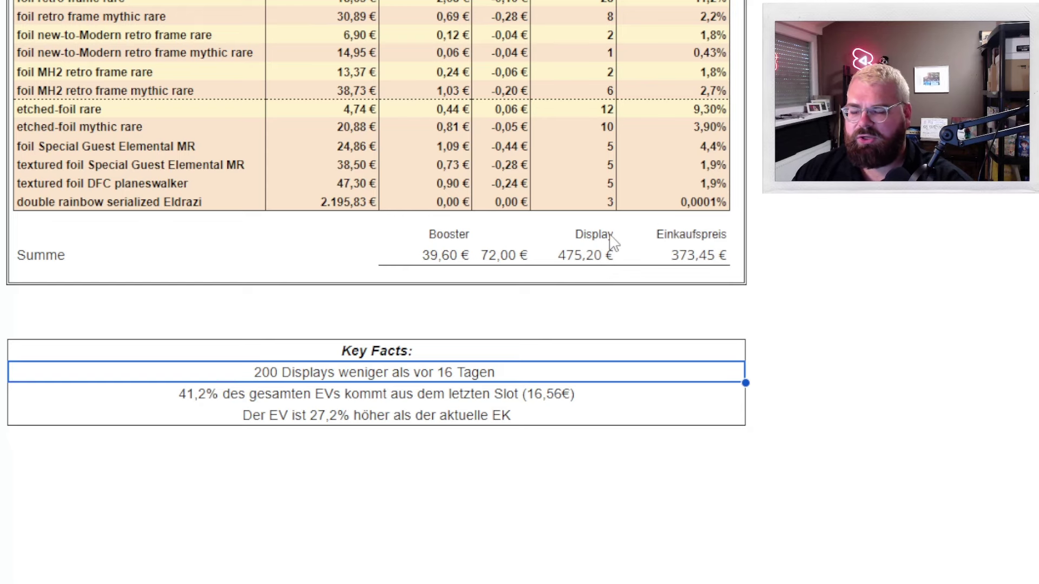
- Look through the whole Collector Booster table, from 4 foil Commons down to the Summe row
{"action": "scroll", "coordinate": [573, 288], "scroll_direction": "up", "scroll_amount": 3}
{"action": "scroll", "coordinate": [565, 291], "scroll_direction": "up", "scroll_amount": 3}
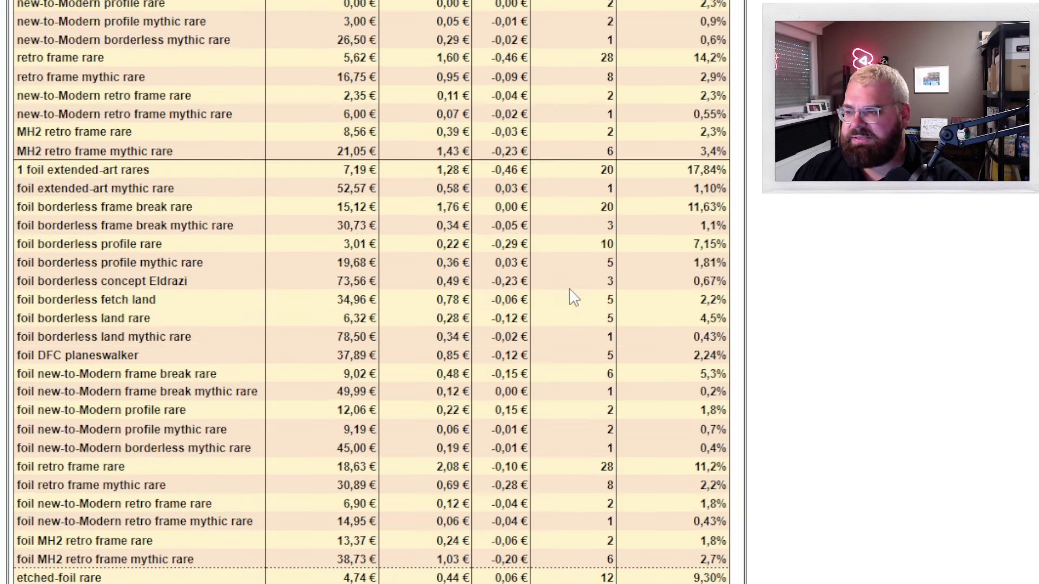
{"action": "scroll", "coordinate": [570, 291], "scroll_direction": "up", "scroll_amount": 6}
{"action": "scroll", "coordinate": [570, 299], "scroll_direction": "up", "scroll_amount": 3}
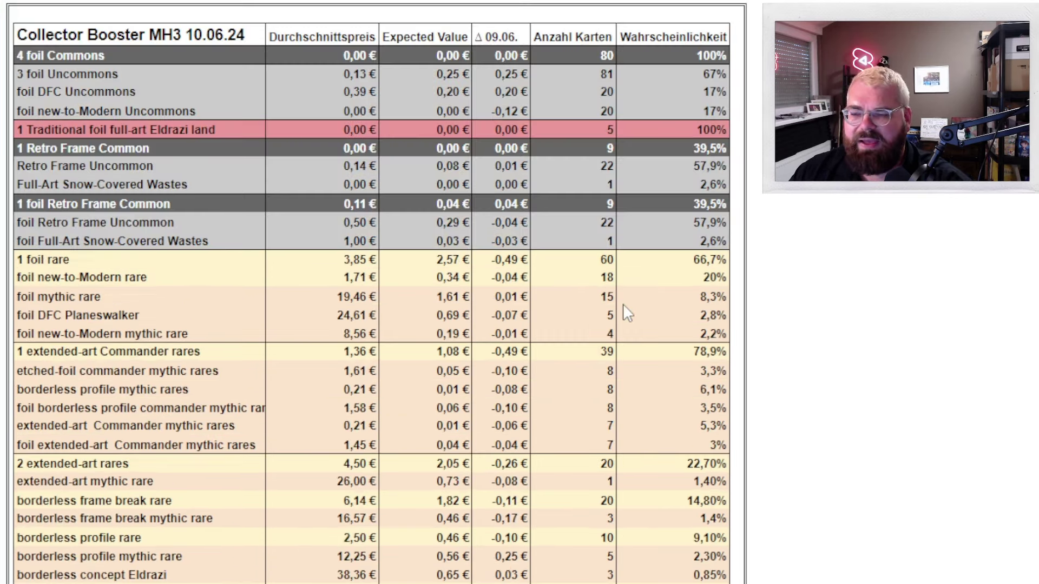
{"action": "scroll", "coordinate": [590, 289], "scroll_direction": "down", "scroll_amount": 6}
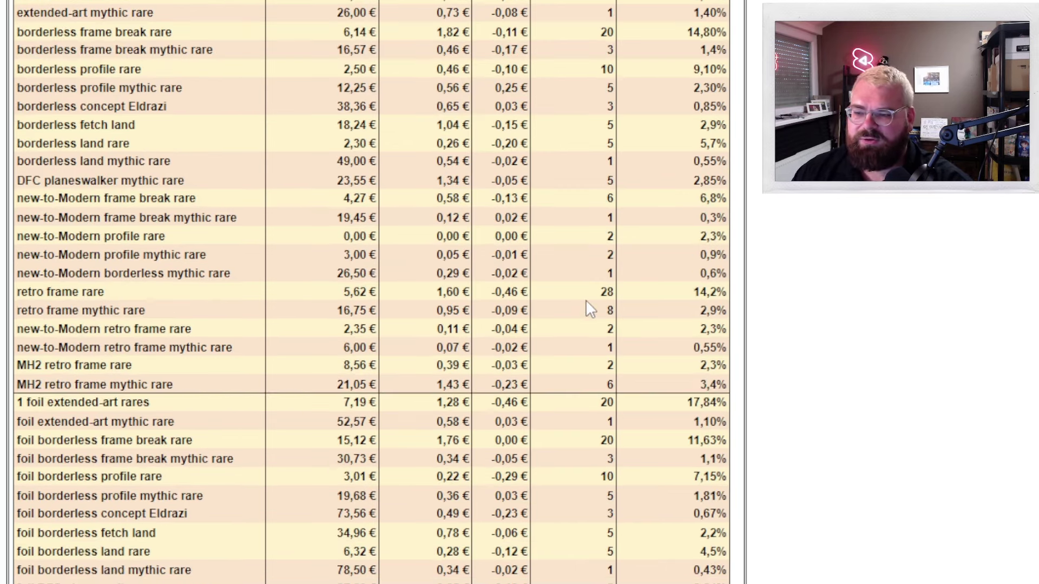
{"action": "scroll", "coordinate": [589, 310], "scroll_direction": "down", "scroll_amount": 3}
{"action": "scroll", "coordinate": [589, 312], "scroll_direction": "down", "scroll_amount": 3}
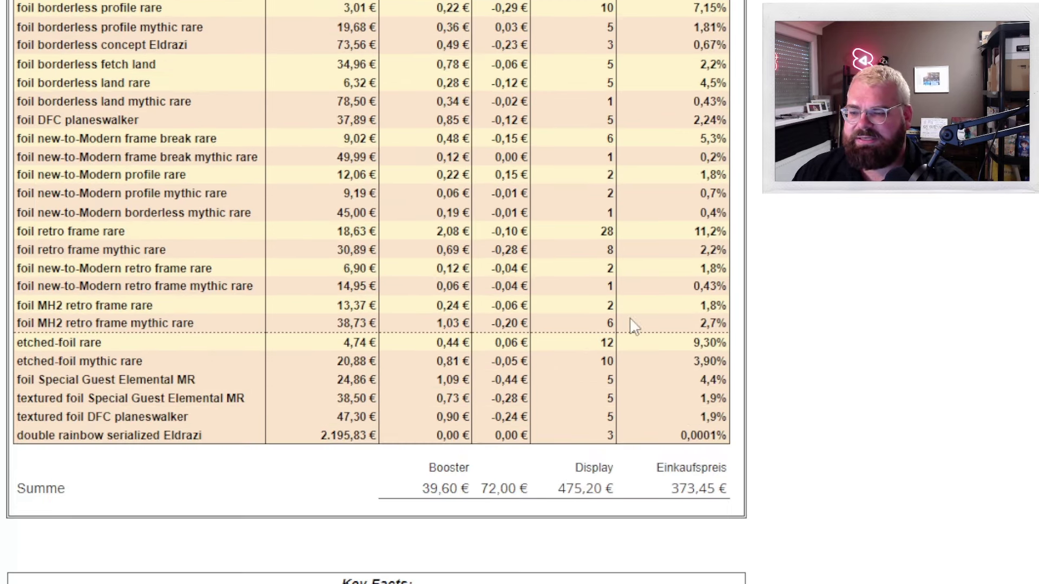